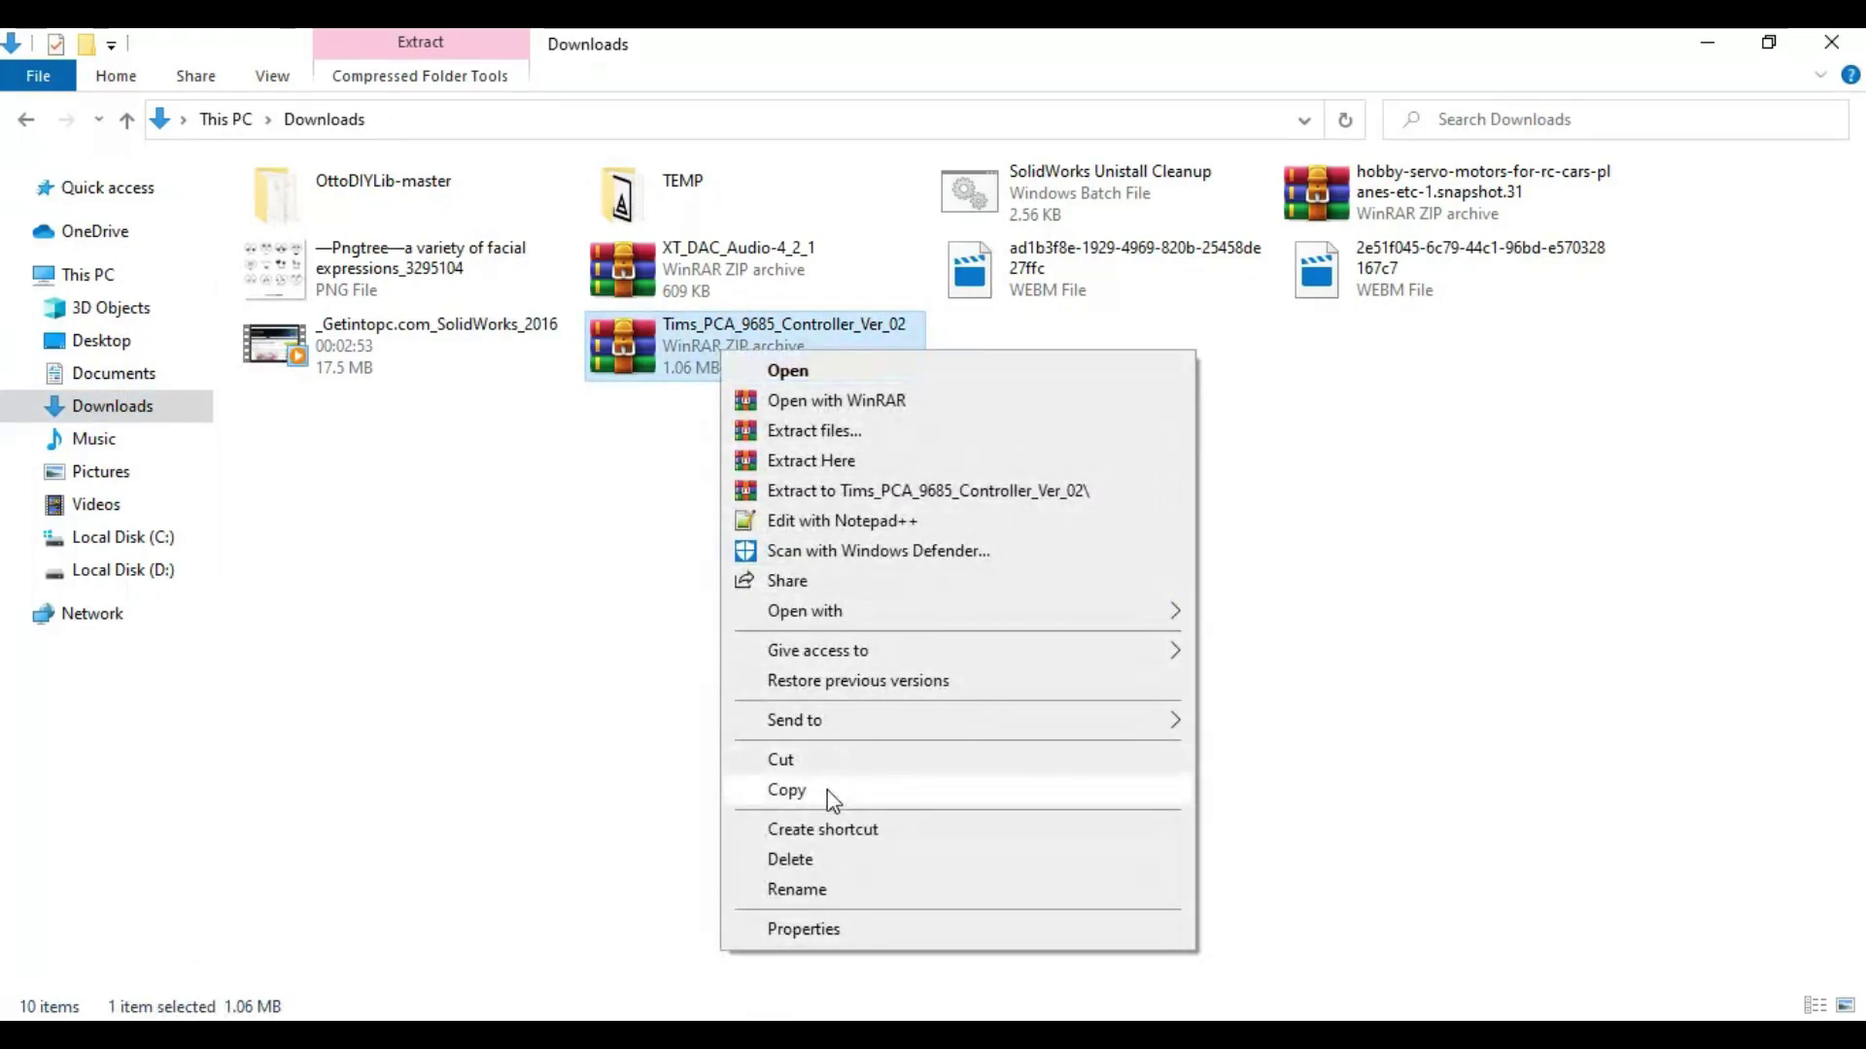
# Copy the Tims_PCA_9685_Controller_Ver_02 archive from Downloads into the Tools folder on drive D.
pyautogui.click(829, 790)
pyautogui.click(121, 574)
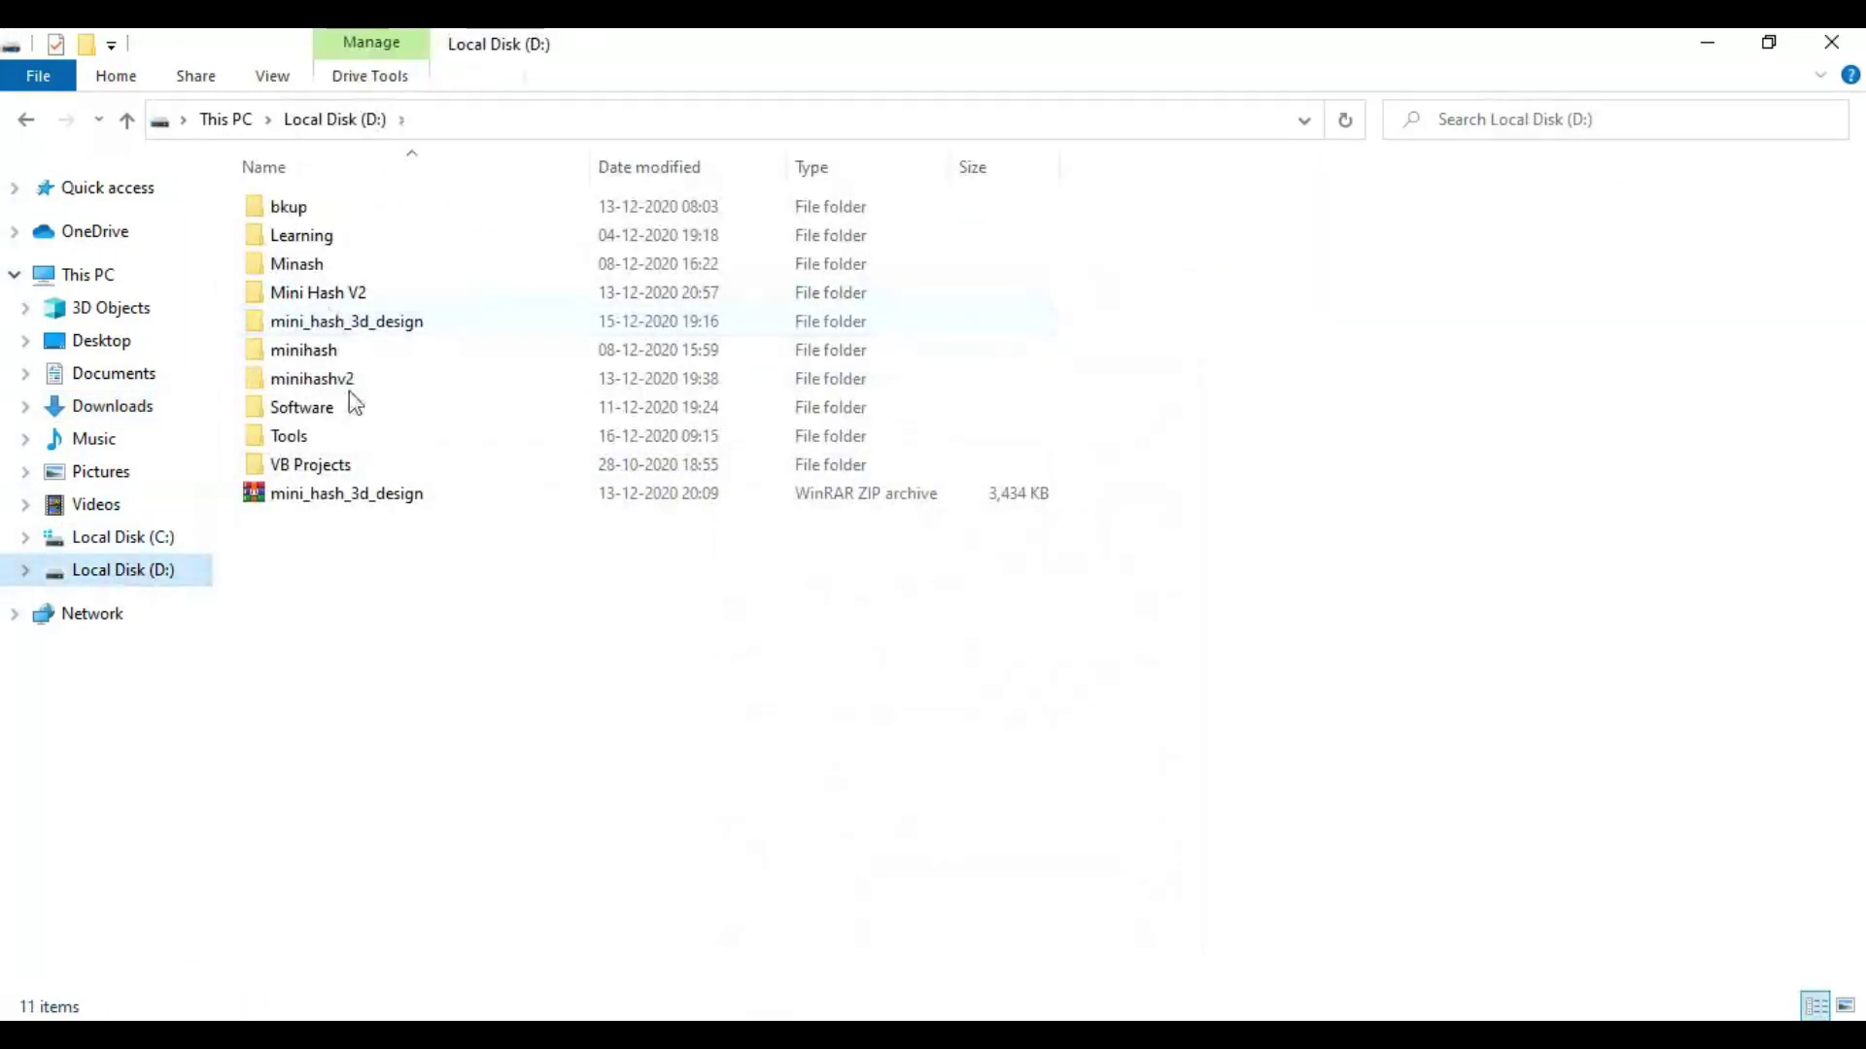
pyautogui.doubleClick(355, 434)
pyautogui.rightClick(382, 425)
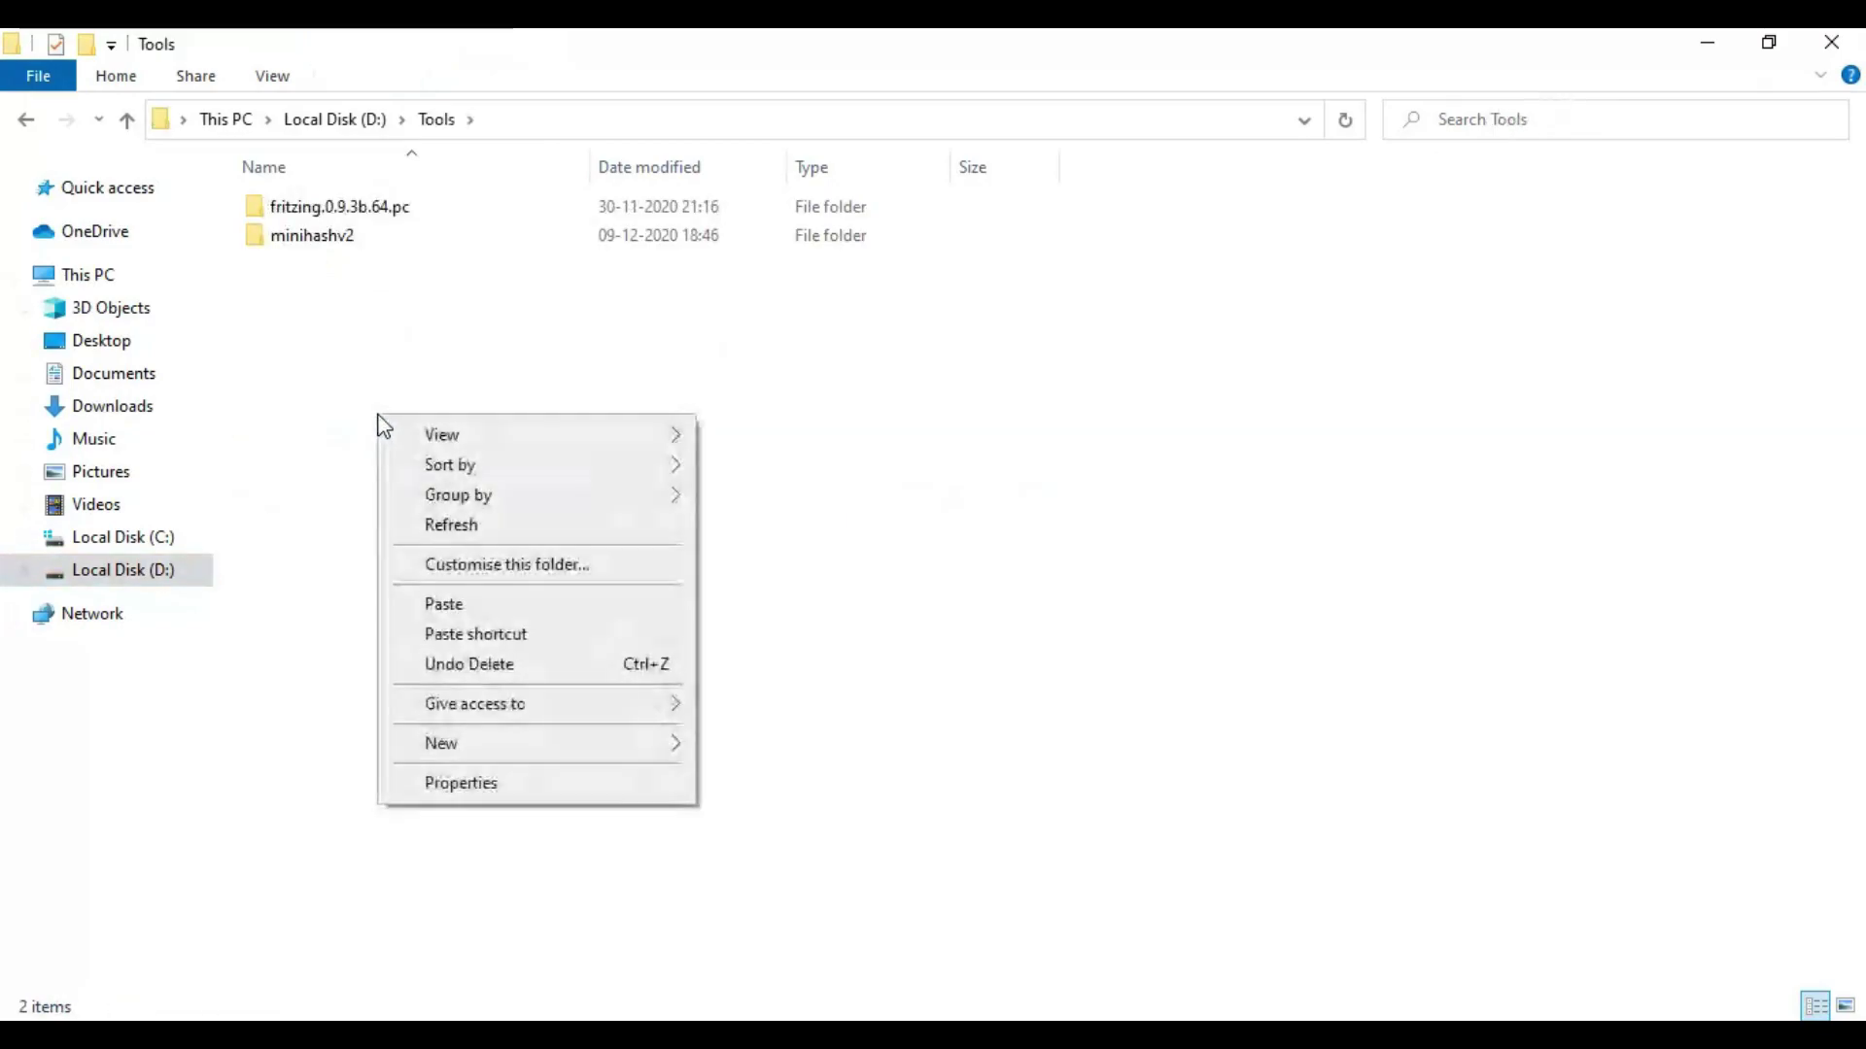
pyautogui.click(511, 604)
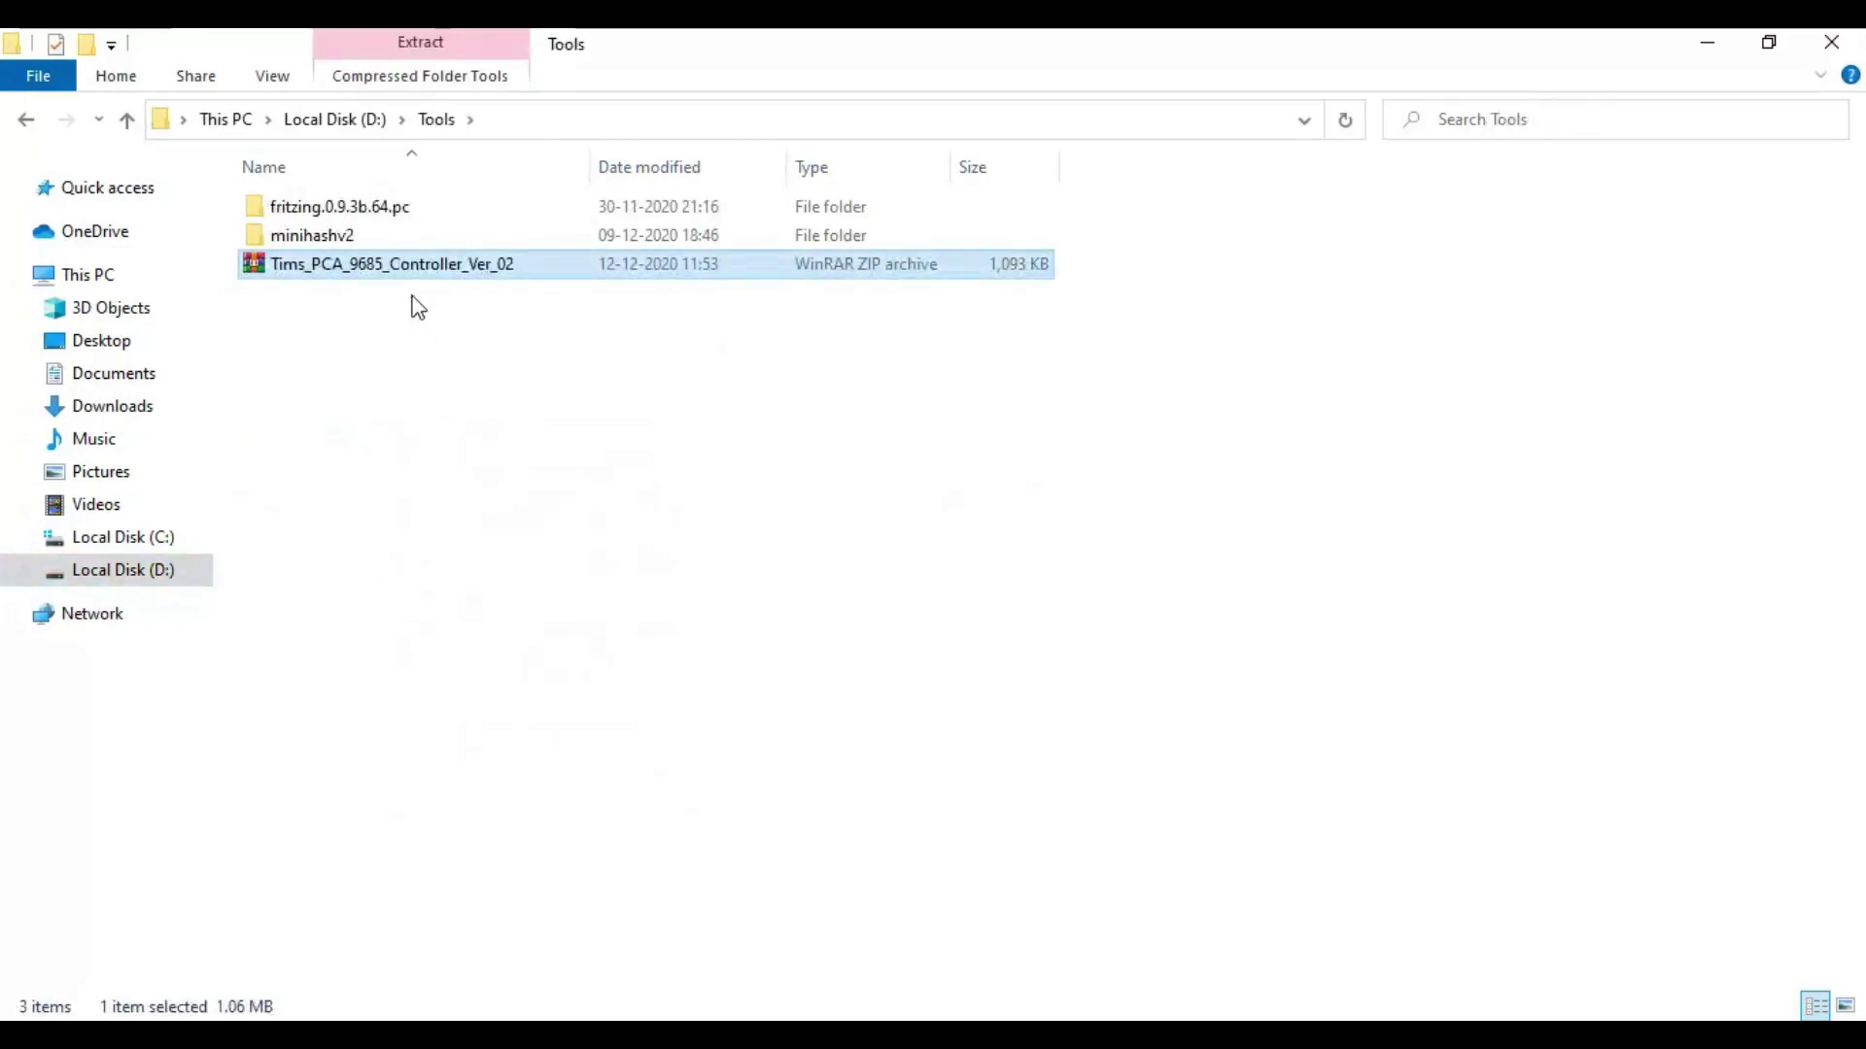
# Extract the copied Tims_PCA_9685_Controller_Ver_02 archive within the Tools folder.
pyautogui.rightClick(331, 266)
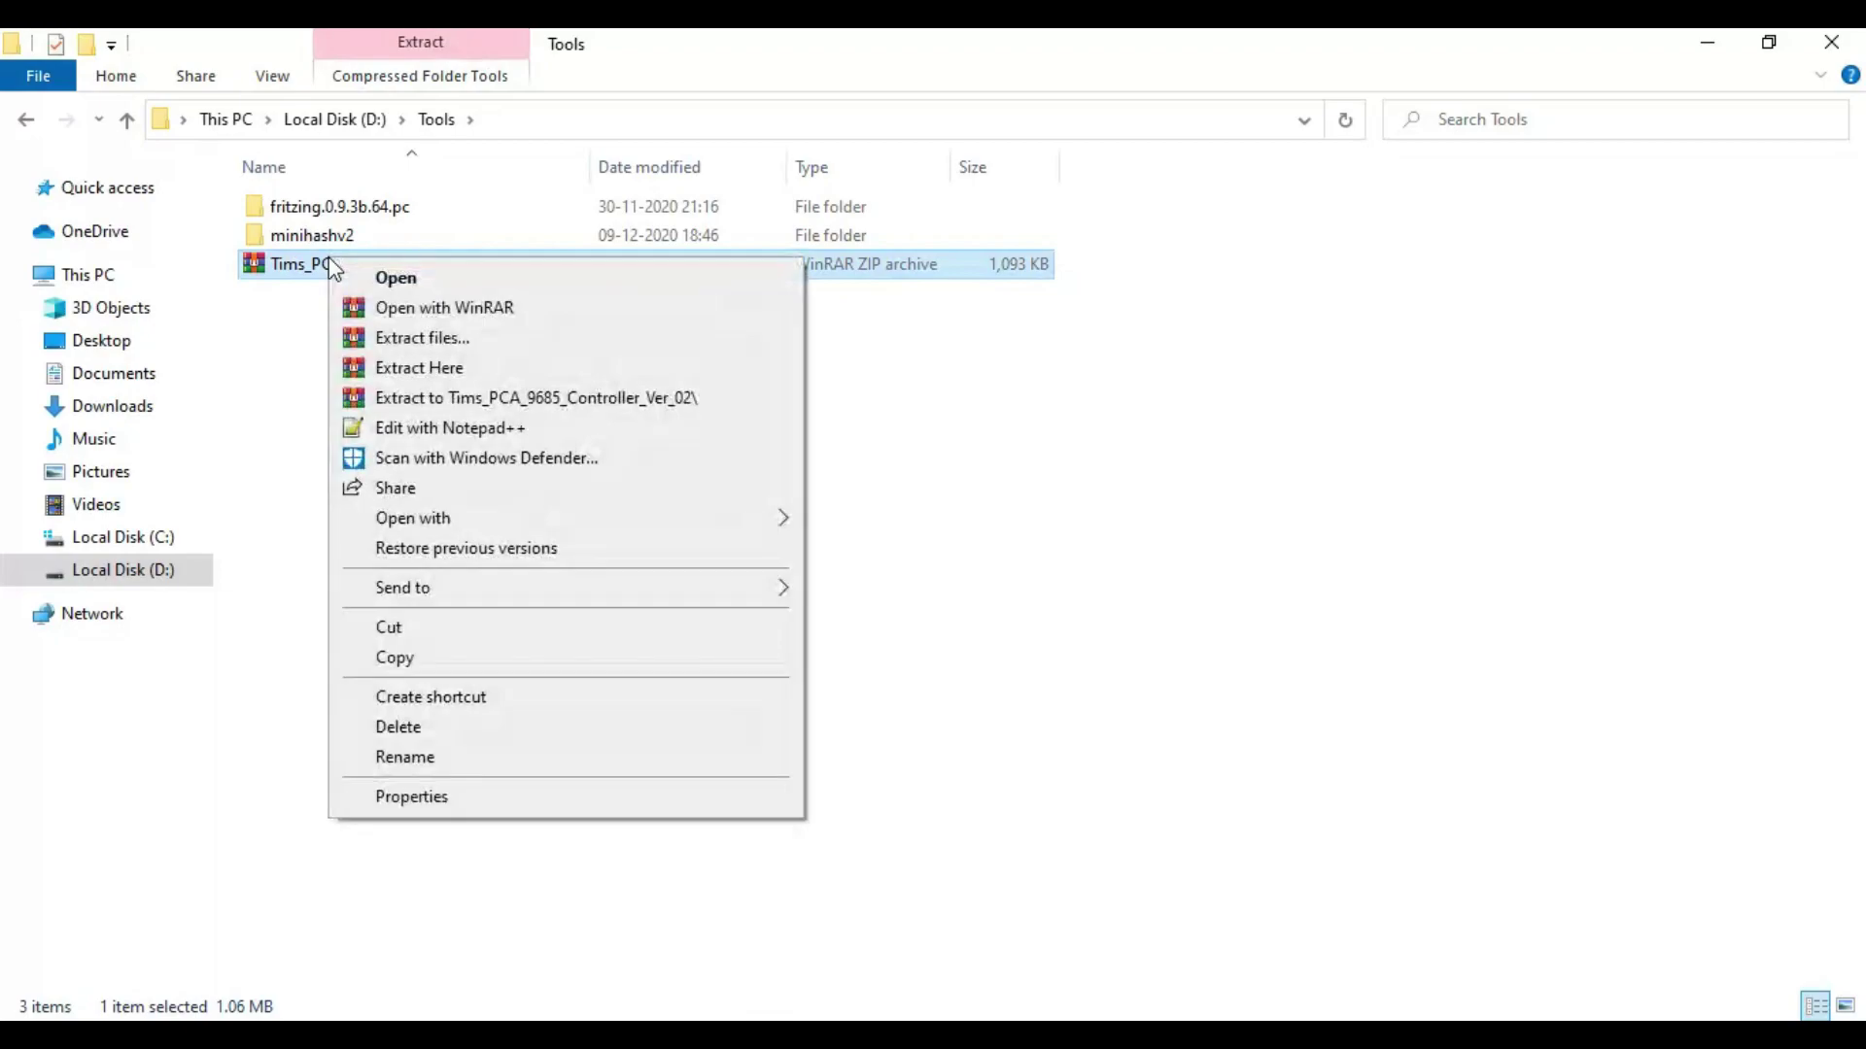
pyautogui.click(497, 339)
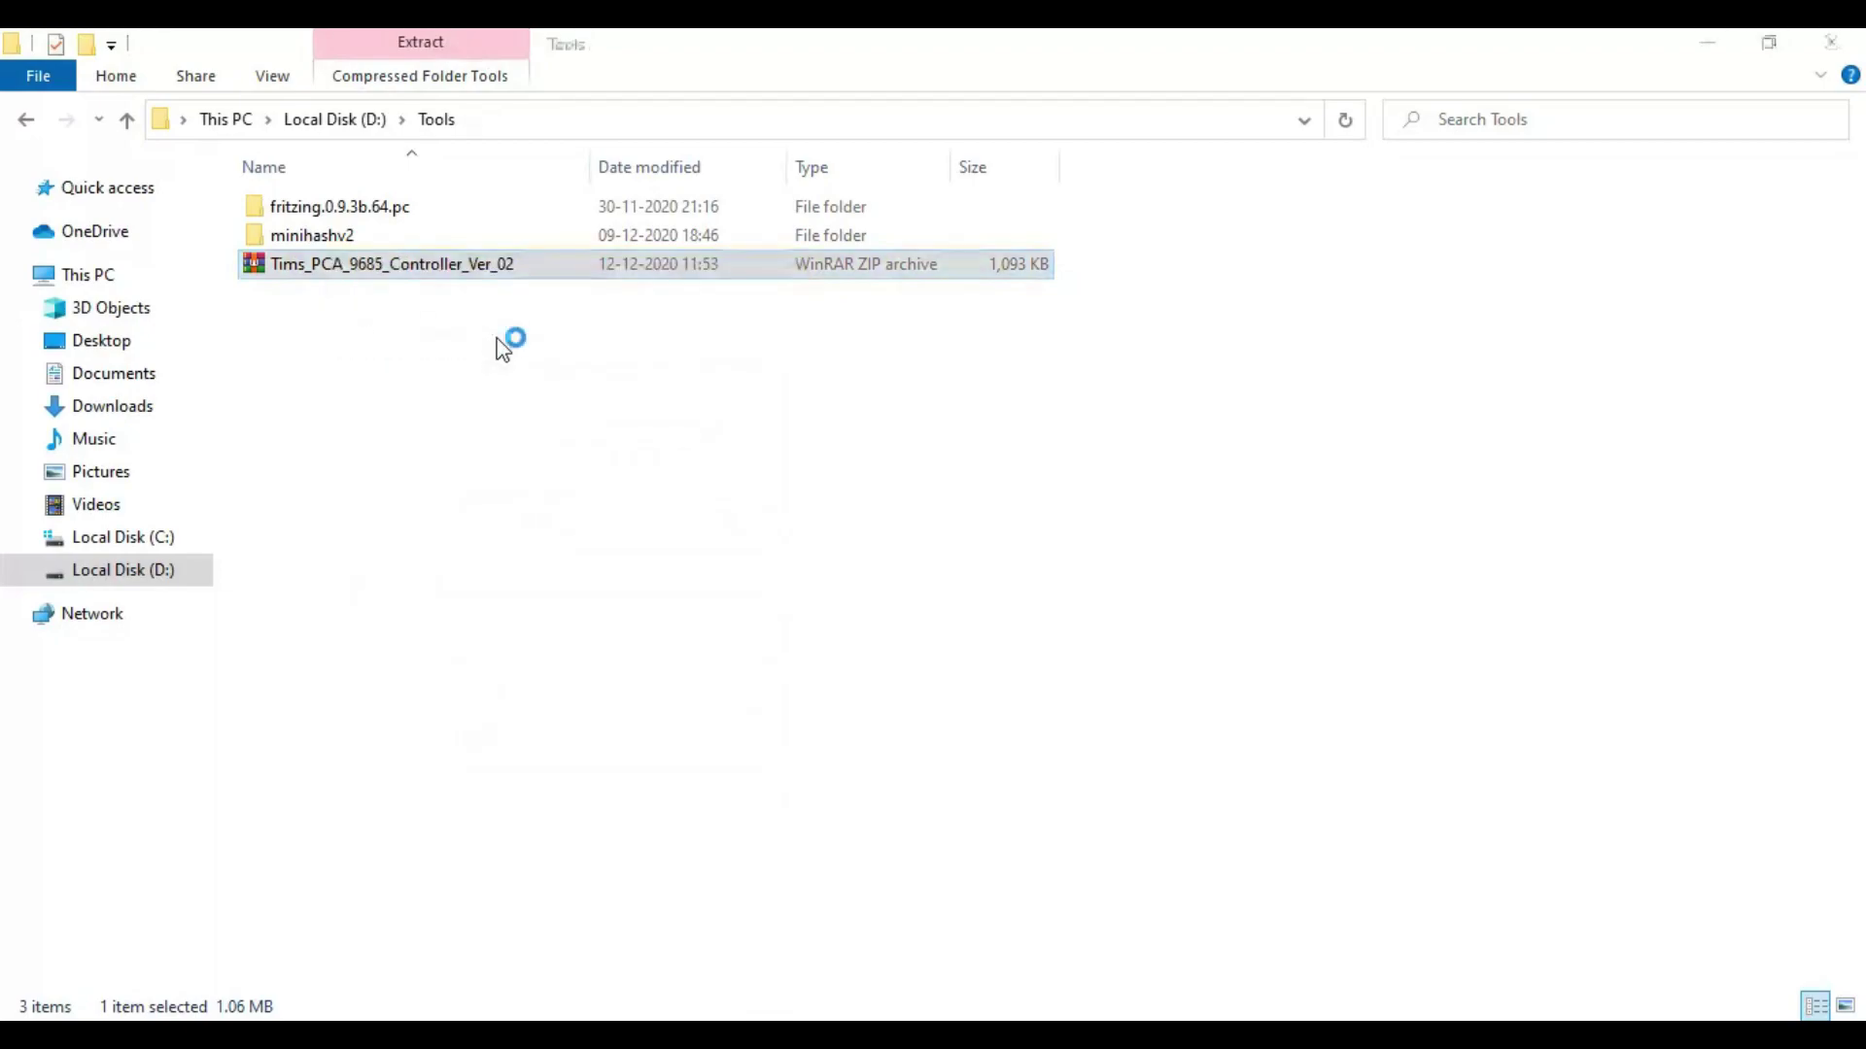
pyautogui.click(1007, 820)
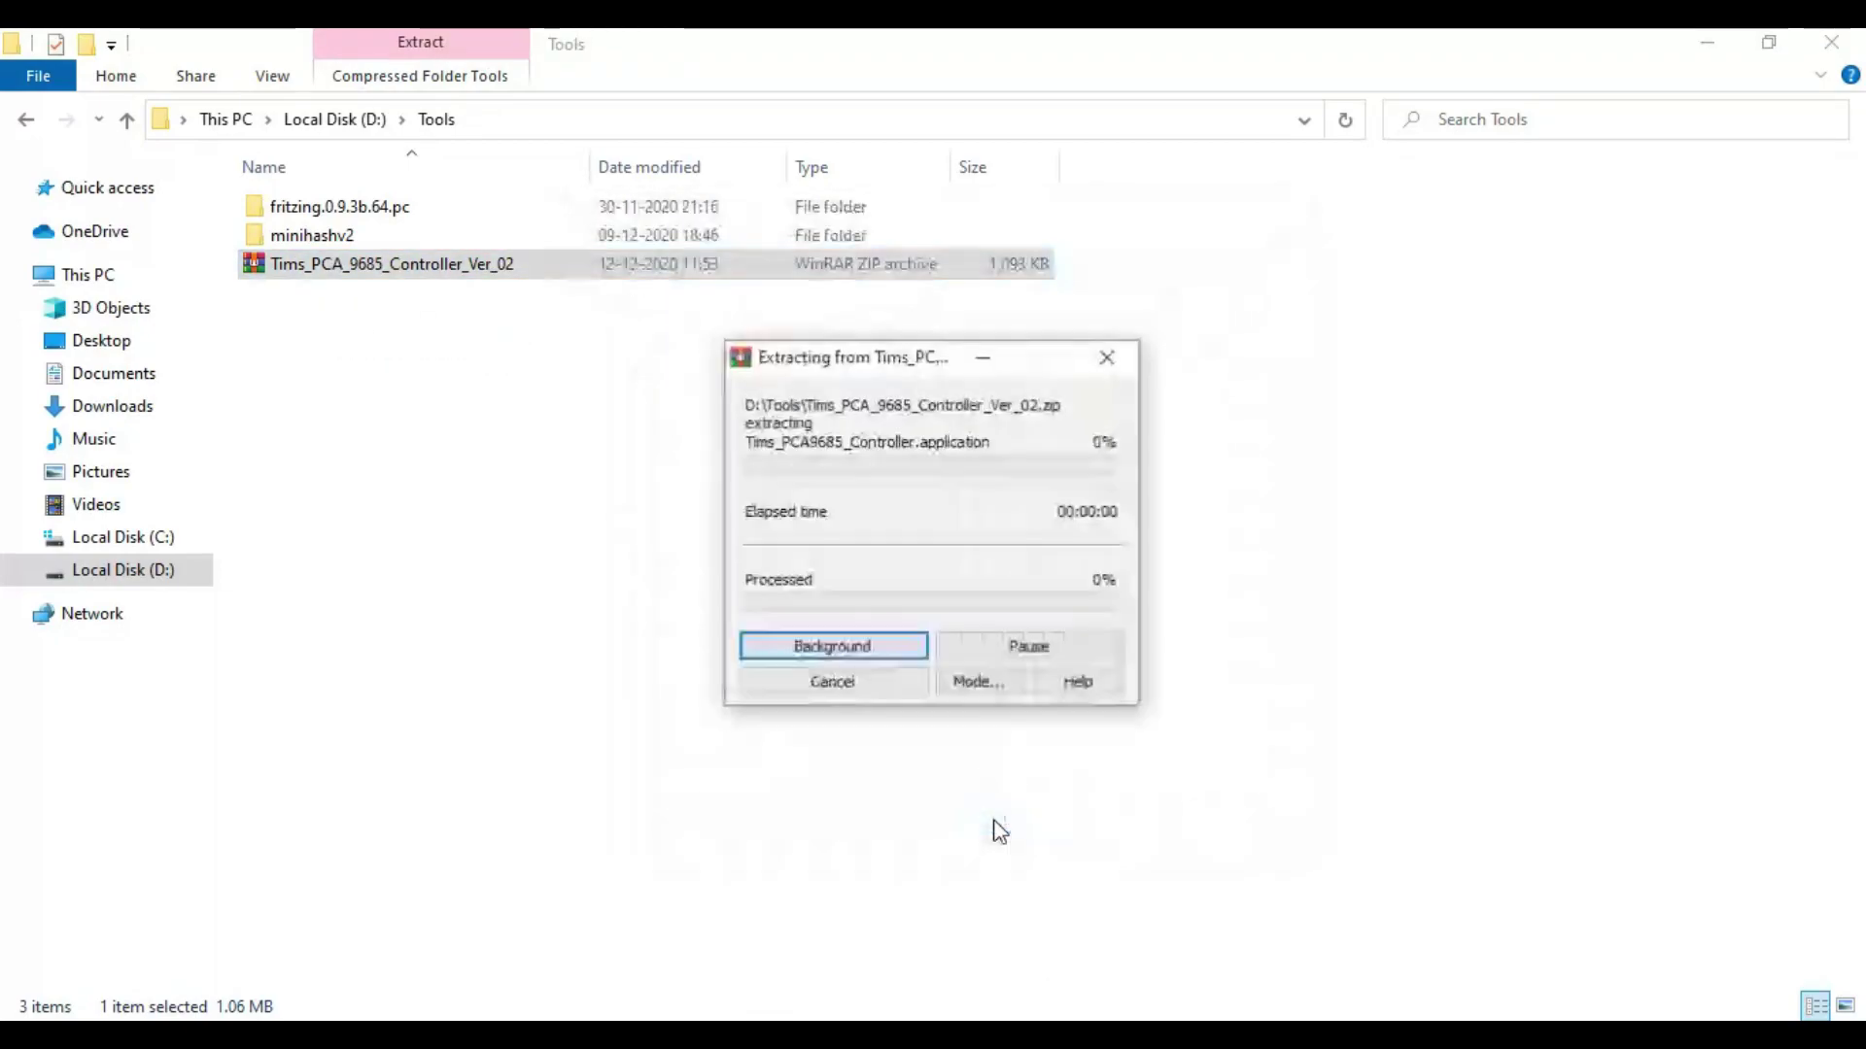
# Run setup from the extracted Tims_PCA_9685_Controller_Ver_02 folder and install the controller application despite the unverified publisher.
pyautogui.doubleClick(397, 264)
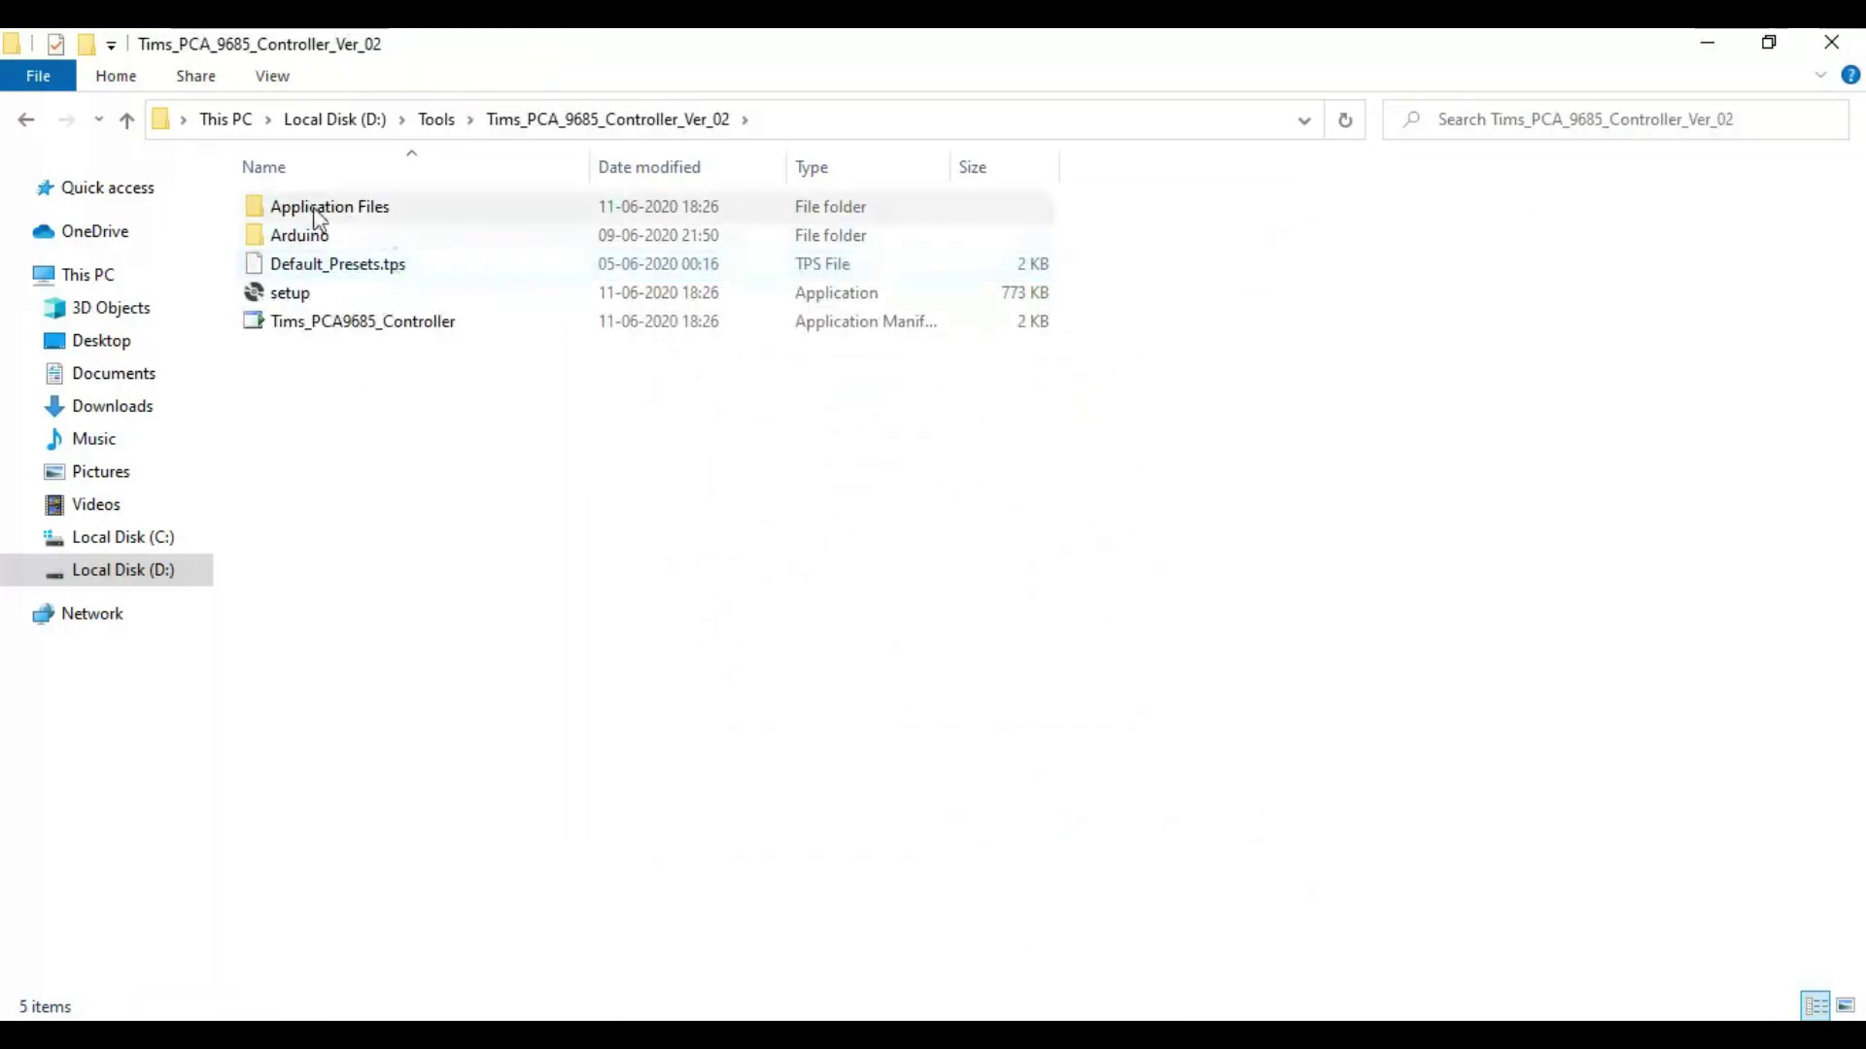
pyautogui.click(313, 299)
pyautogui.doubleClick(345, 294)
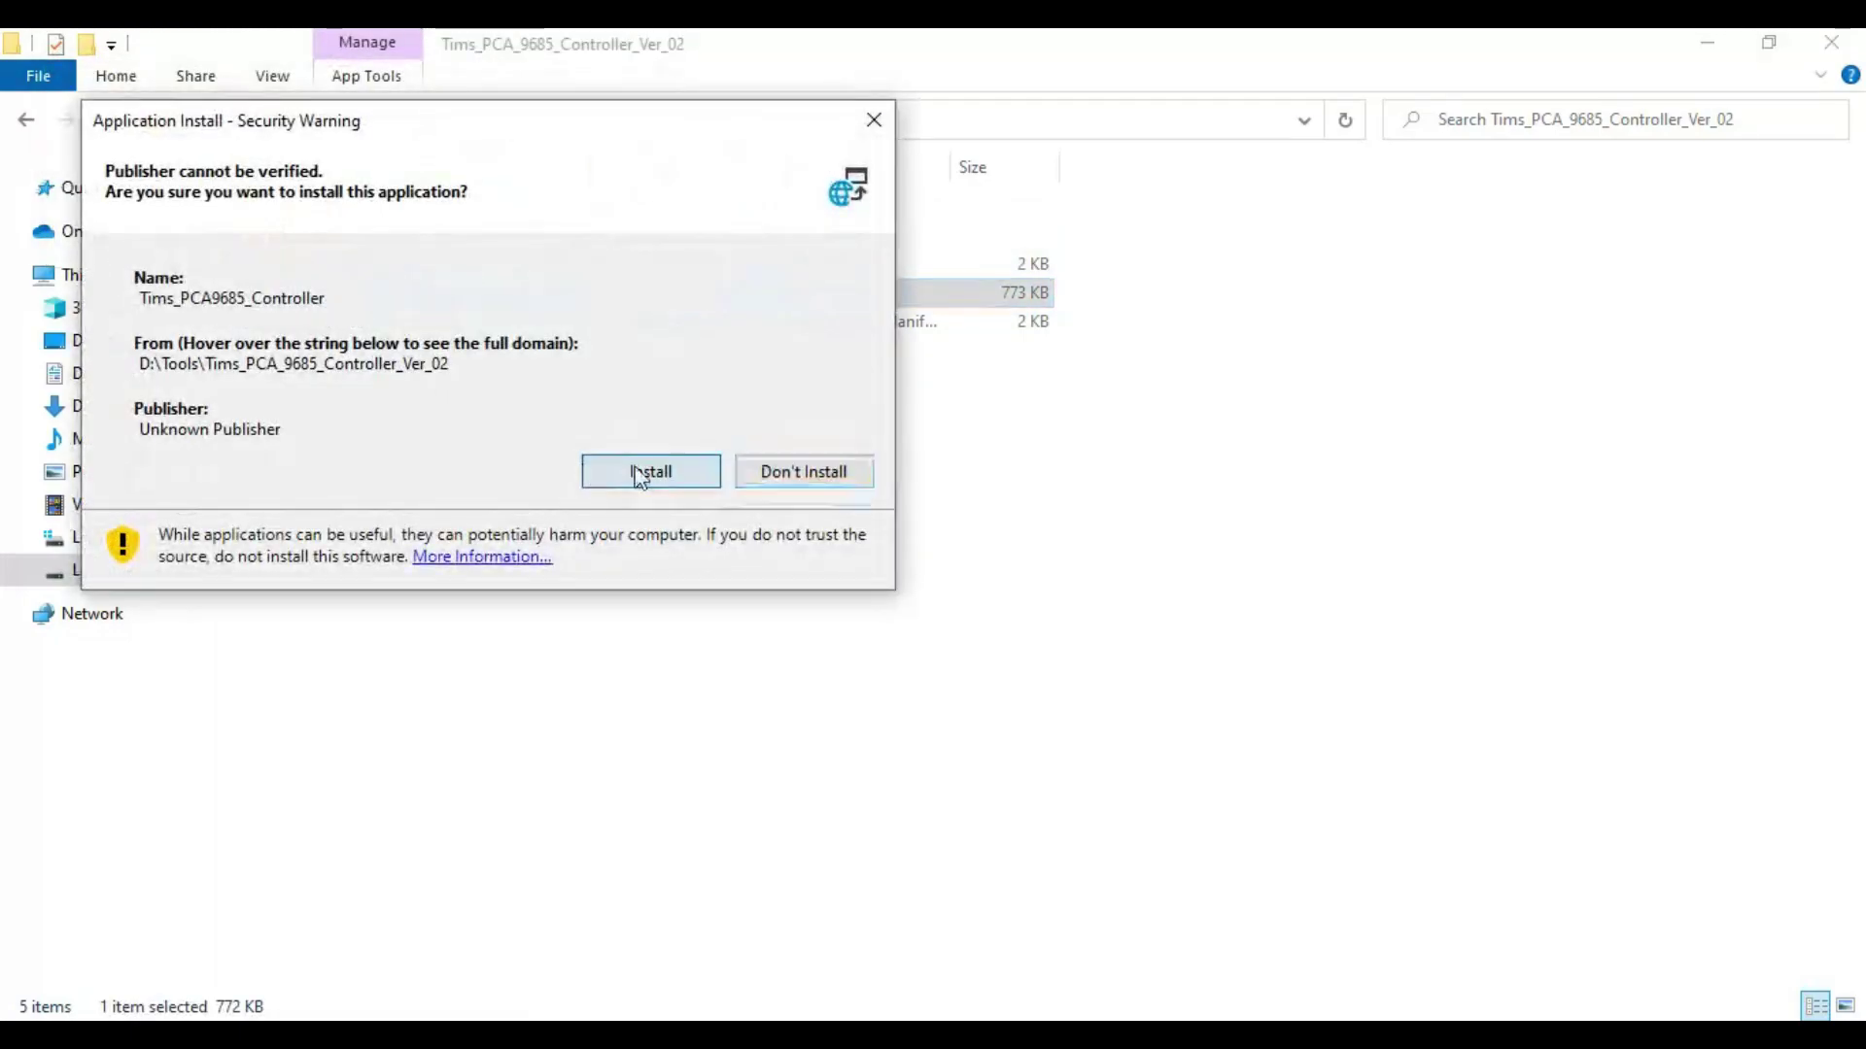
pyautogui.click(640, 474)
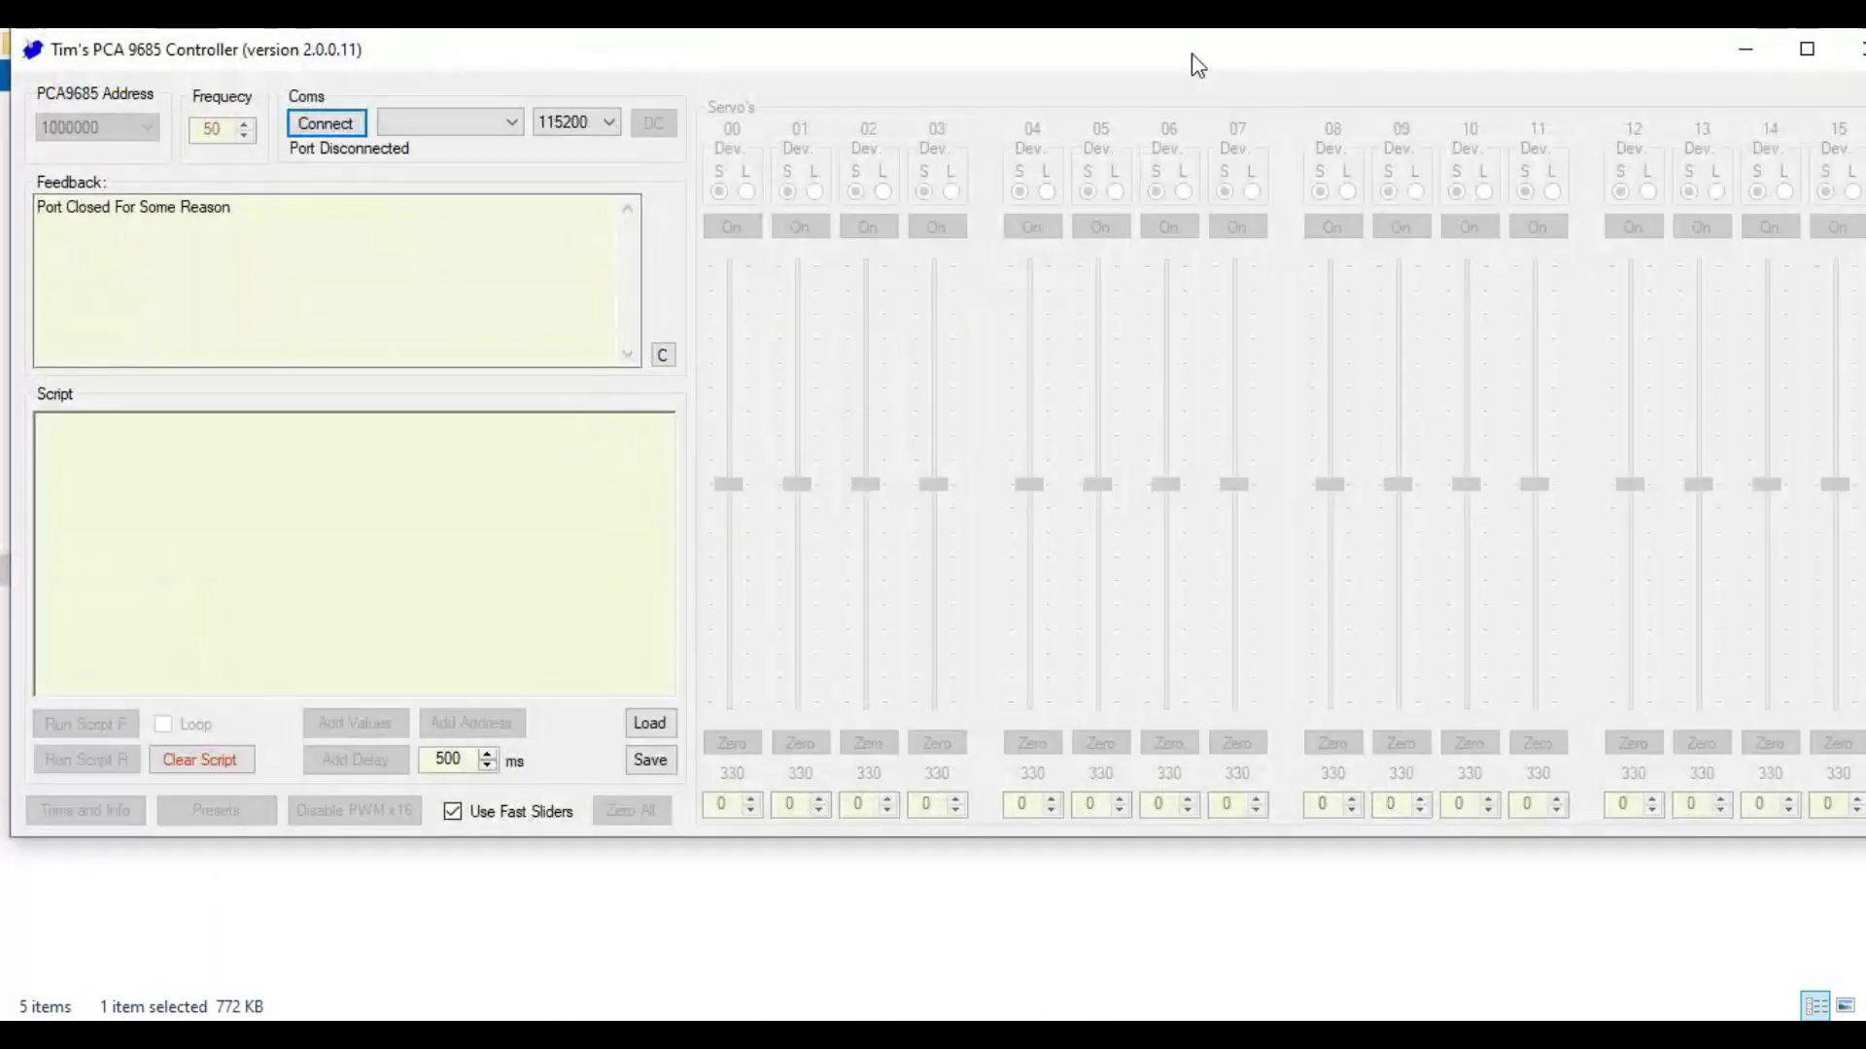
pyautogui.moveTo(1197, 66)
pyautogui.mouseDown()
pyautogui.moveTo(1162, 113)
pyautogui.moveTo(1180, 72)
pyautogui.mouseUp()
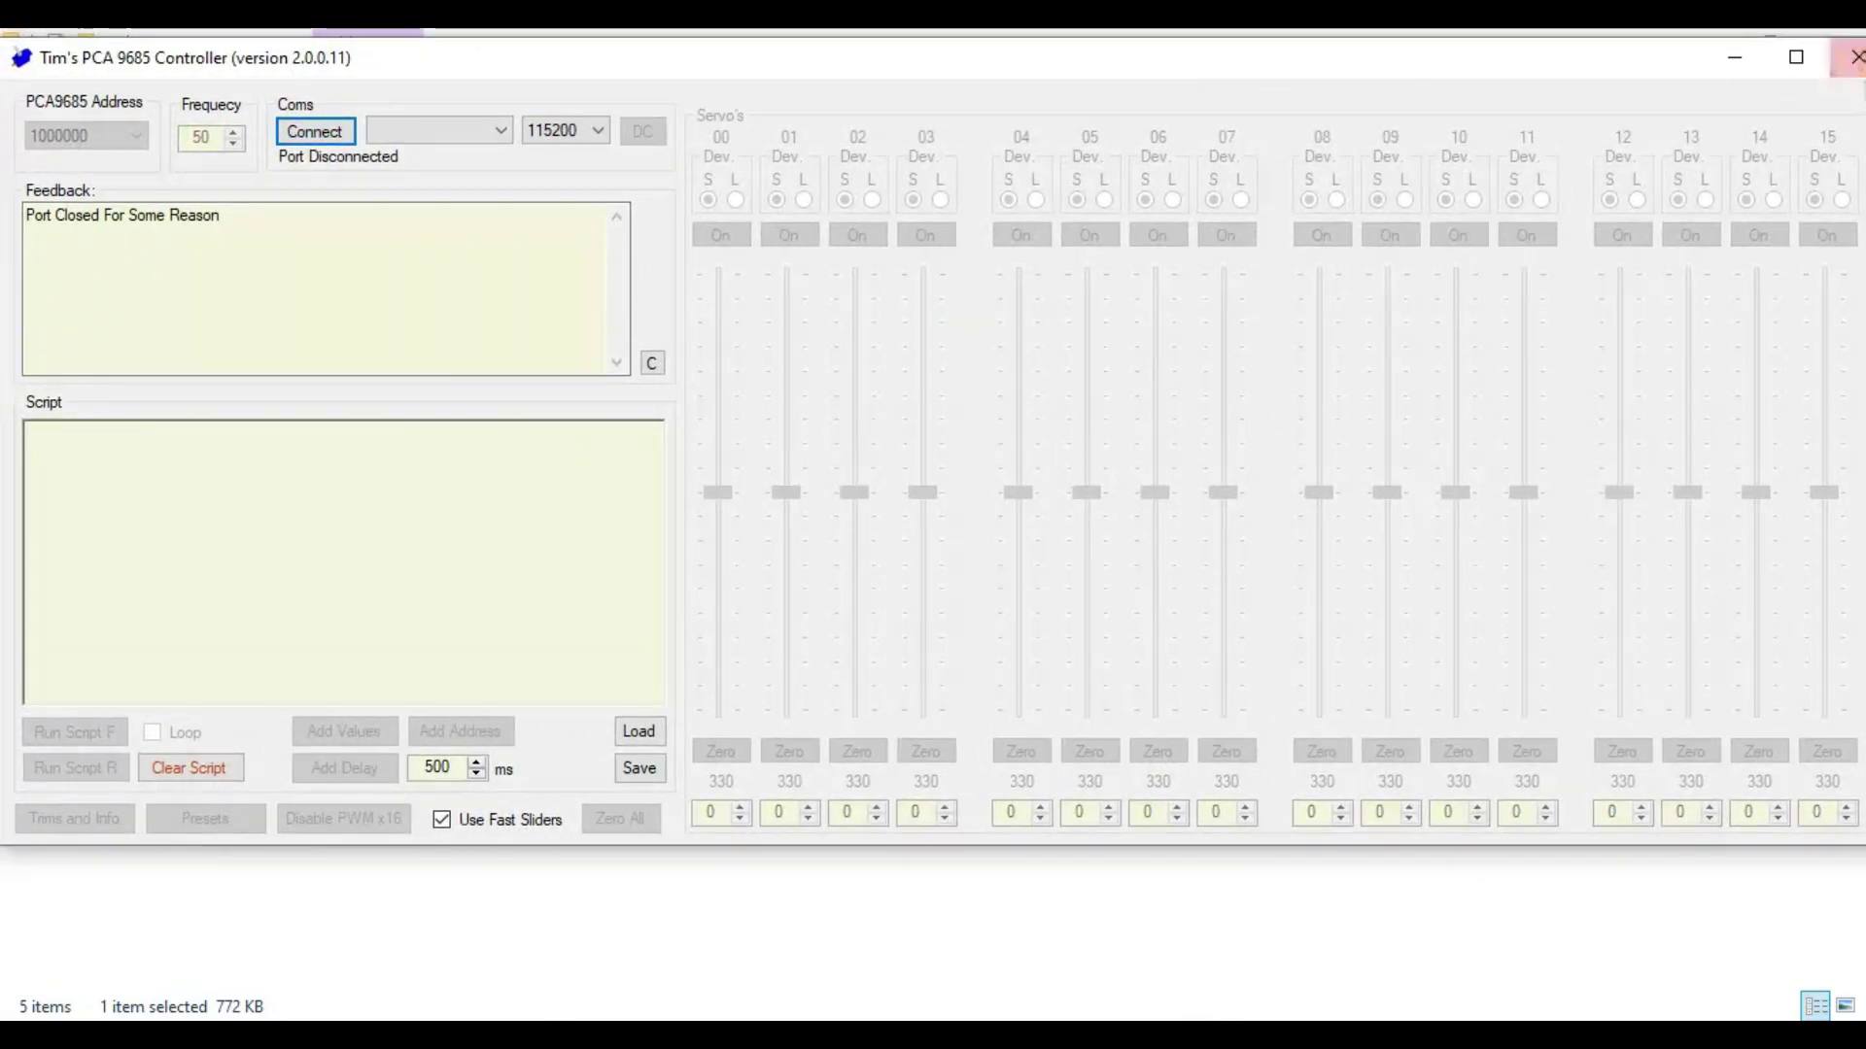
pyautogui.click(1796, 58)
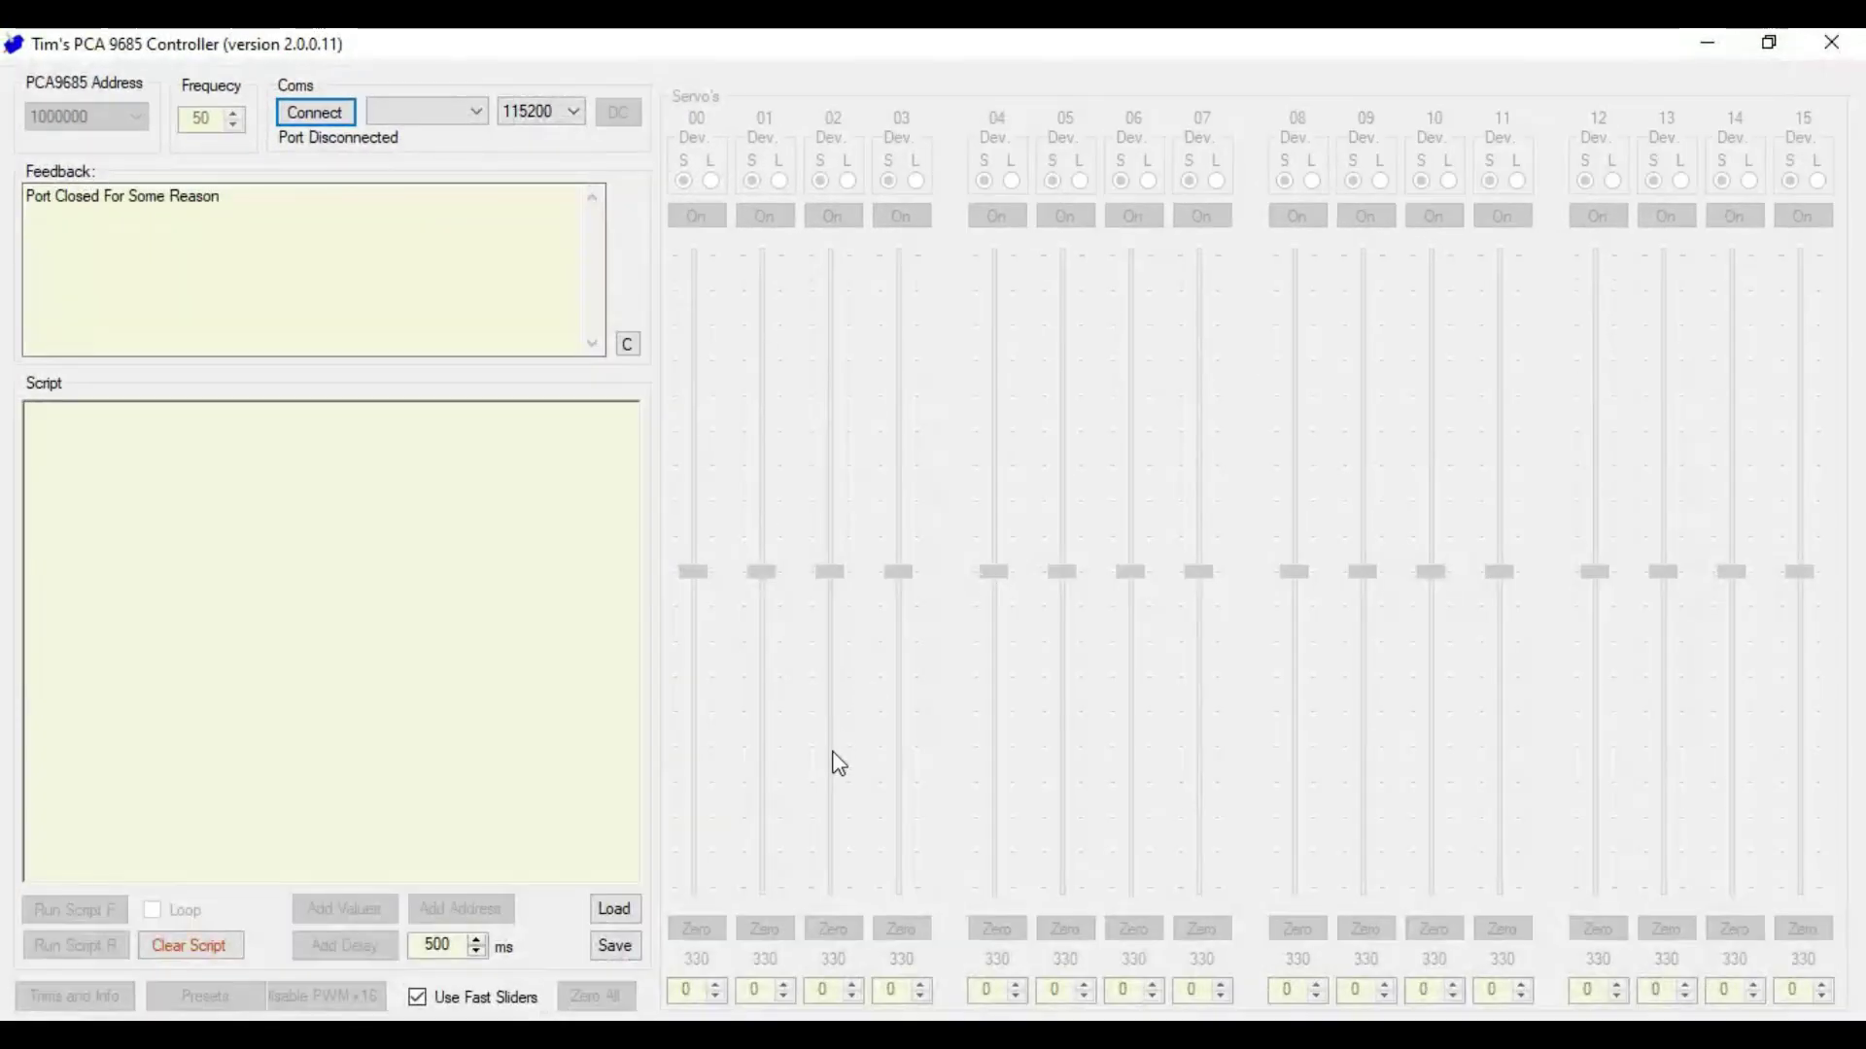
pyautogui.click(1787, 41)
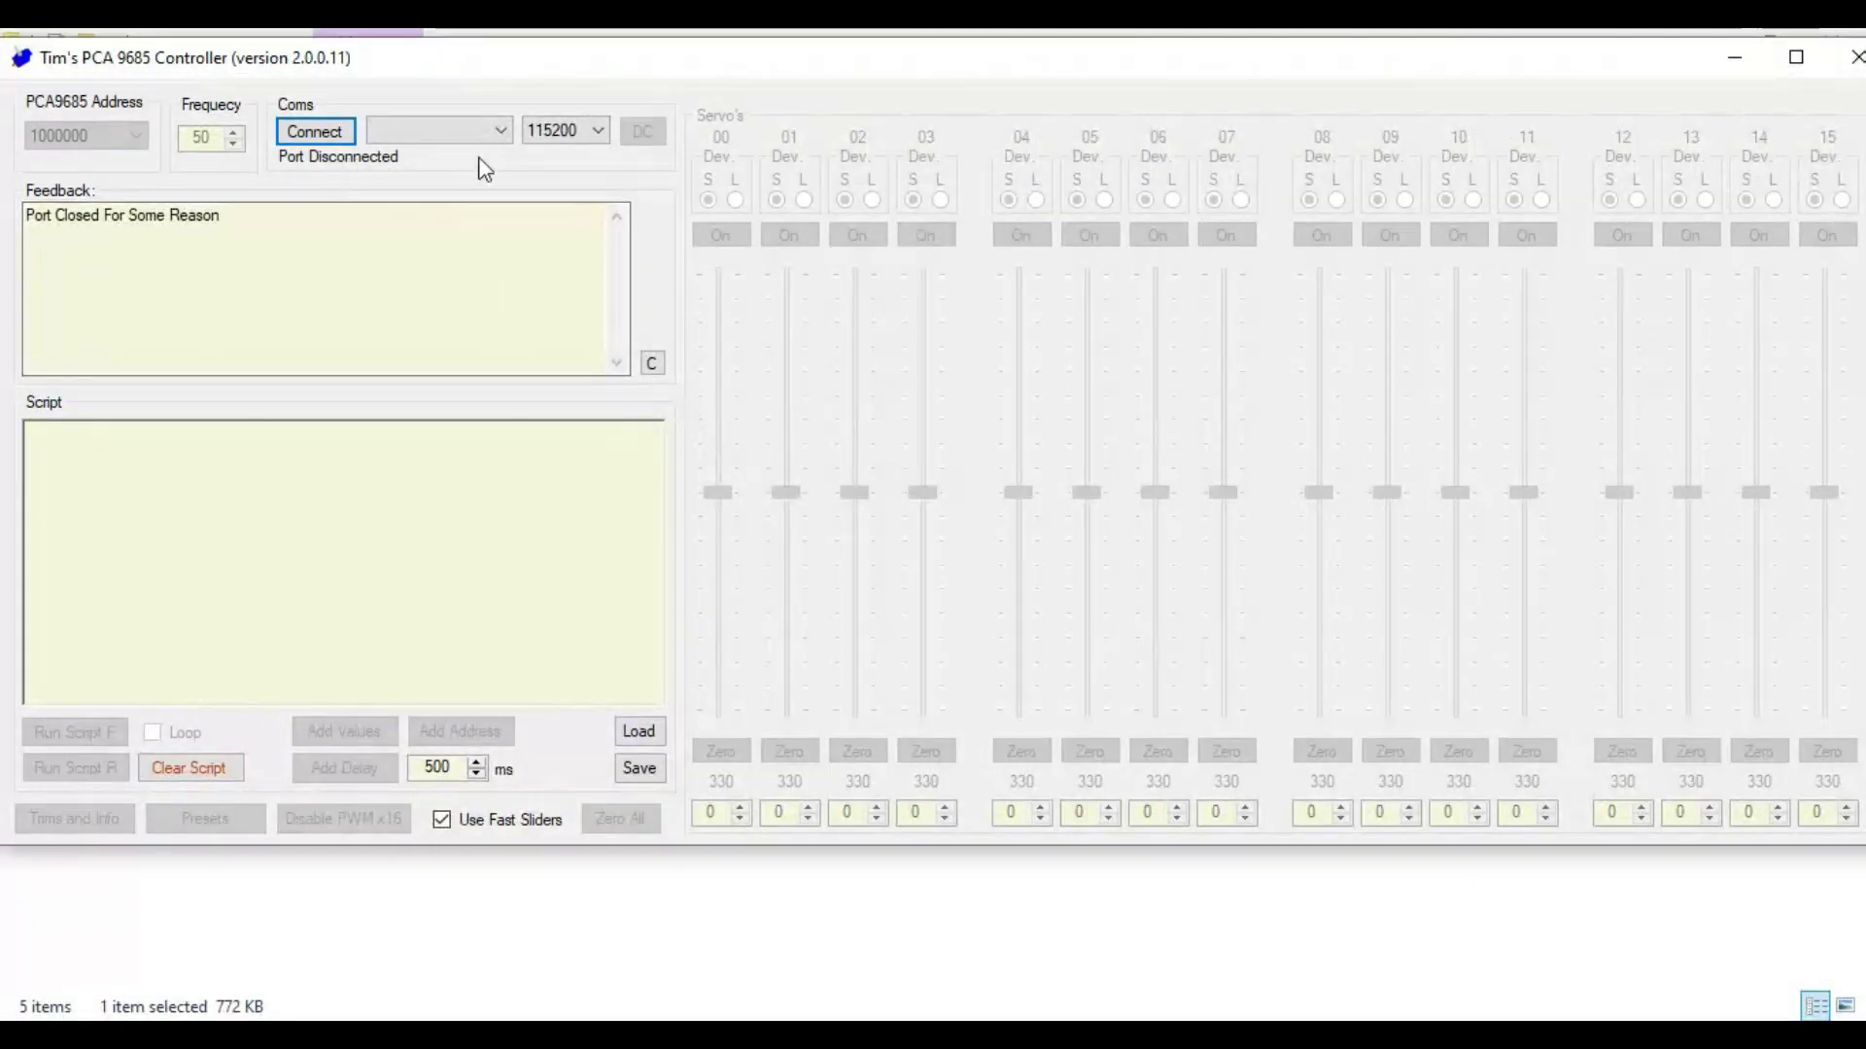
# Connect to the board on port COM7 at 115200 baud and zero all servos.
pyautogui.click(504, 133)
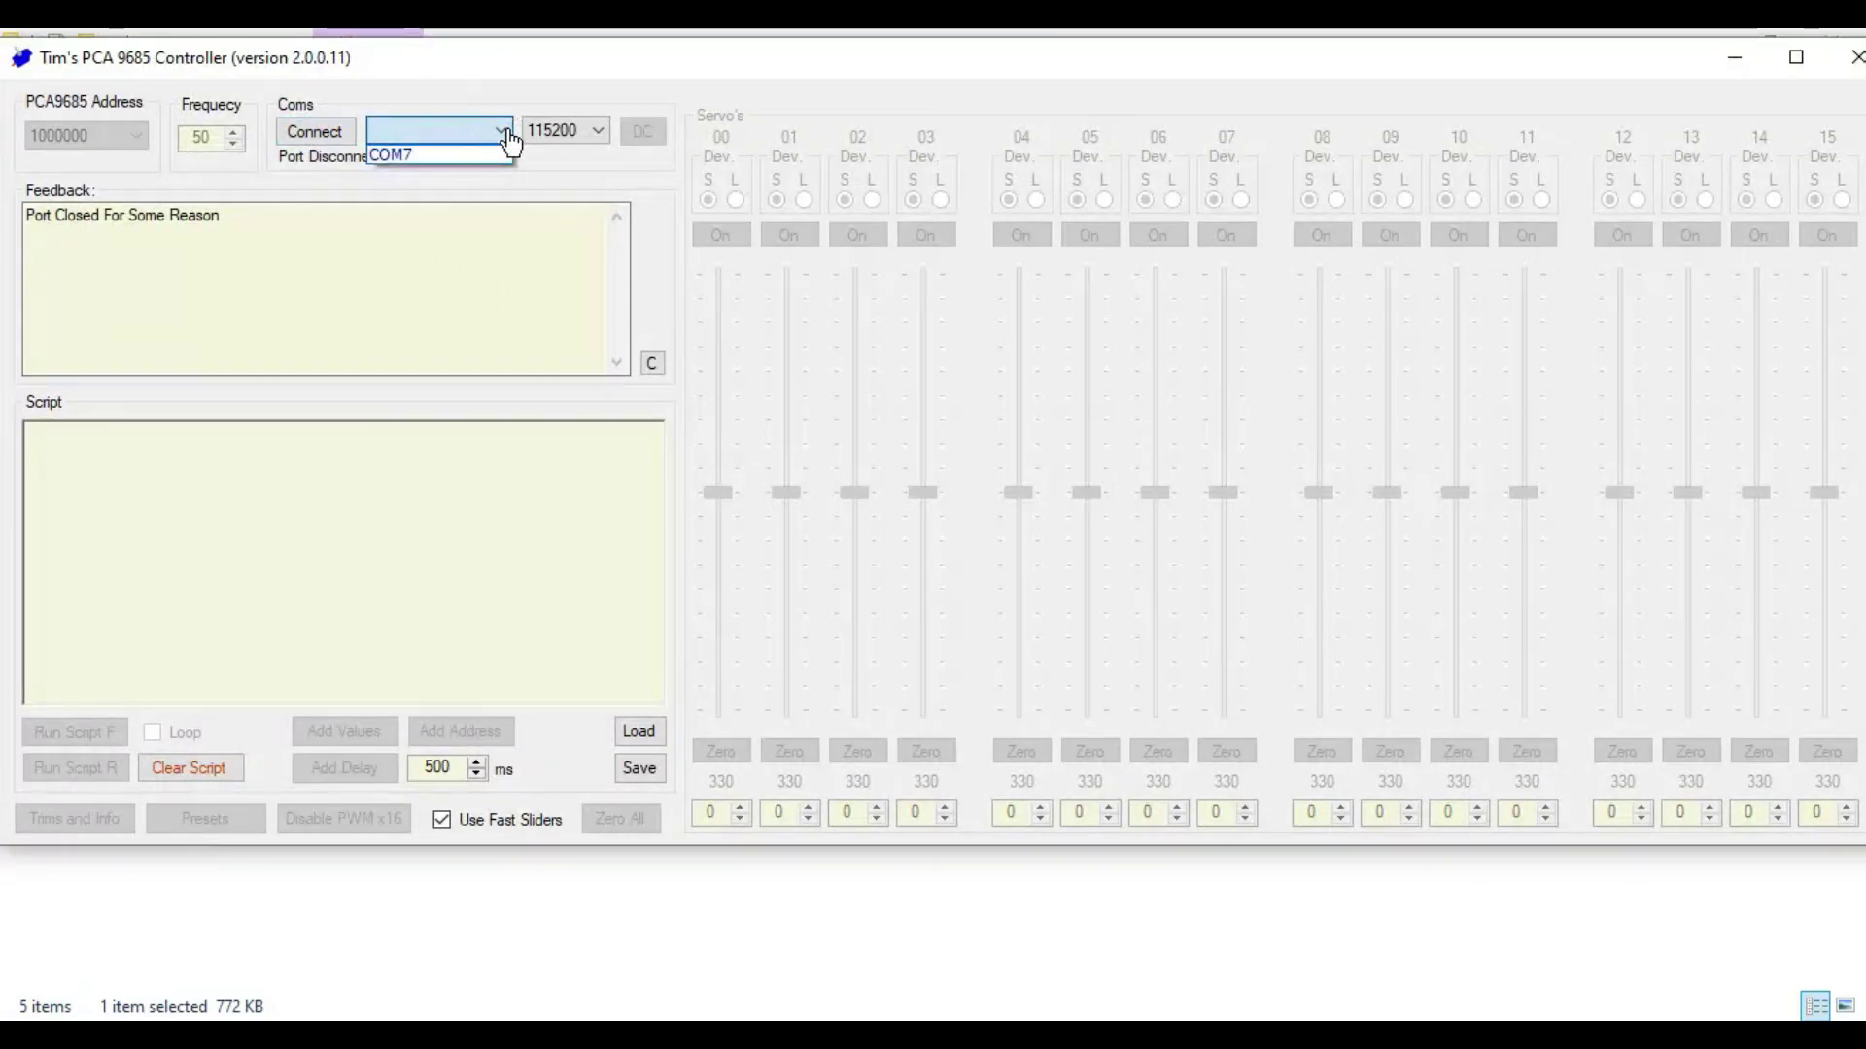
pyautogui.click(479, 237)
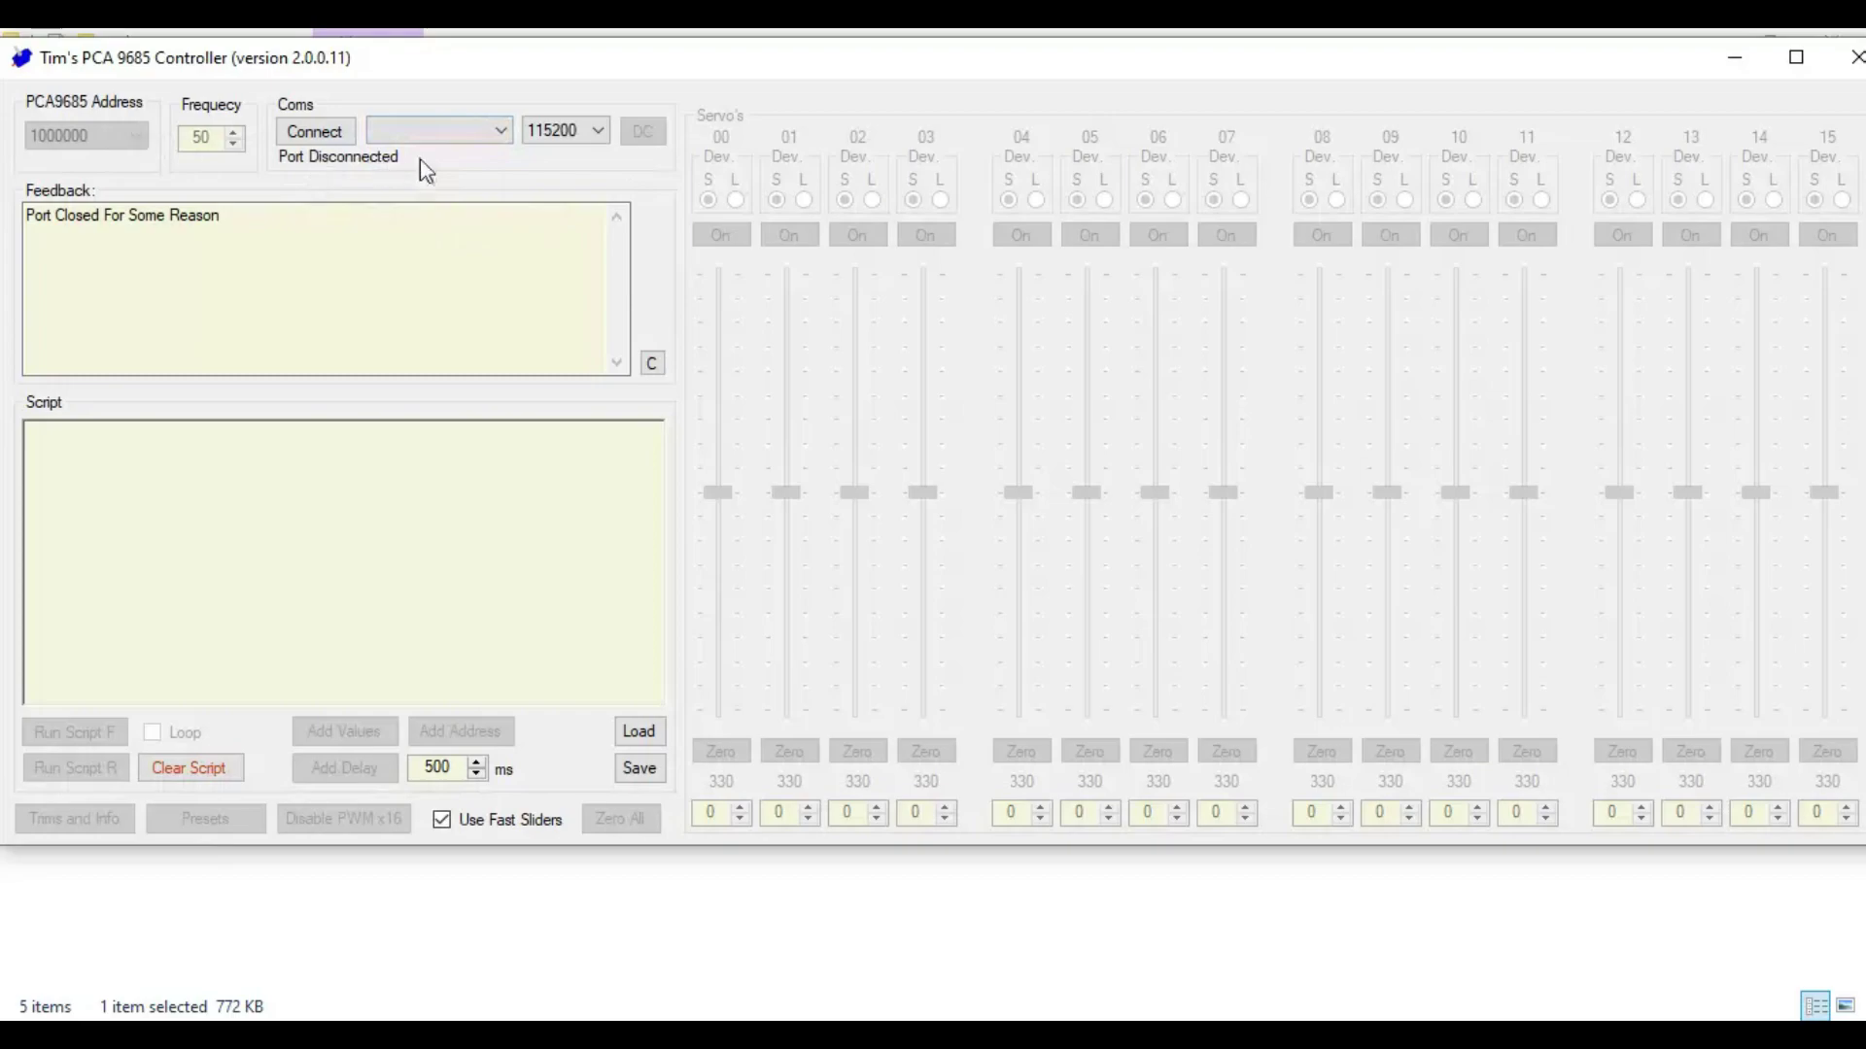
pyautogui.click(501, 132)
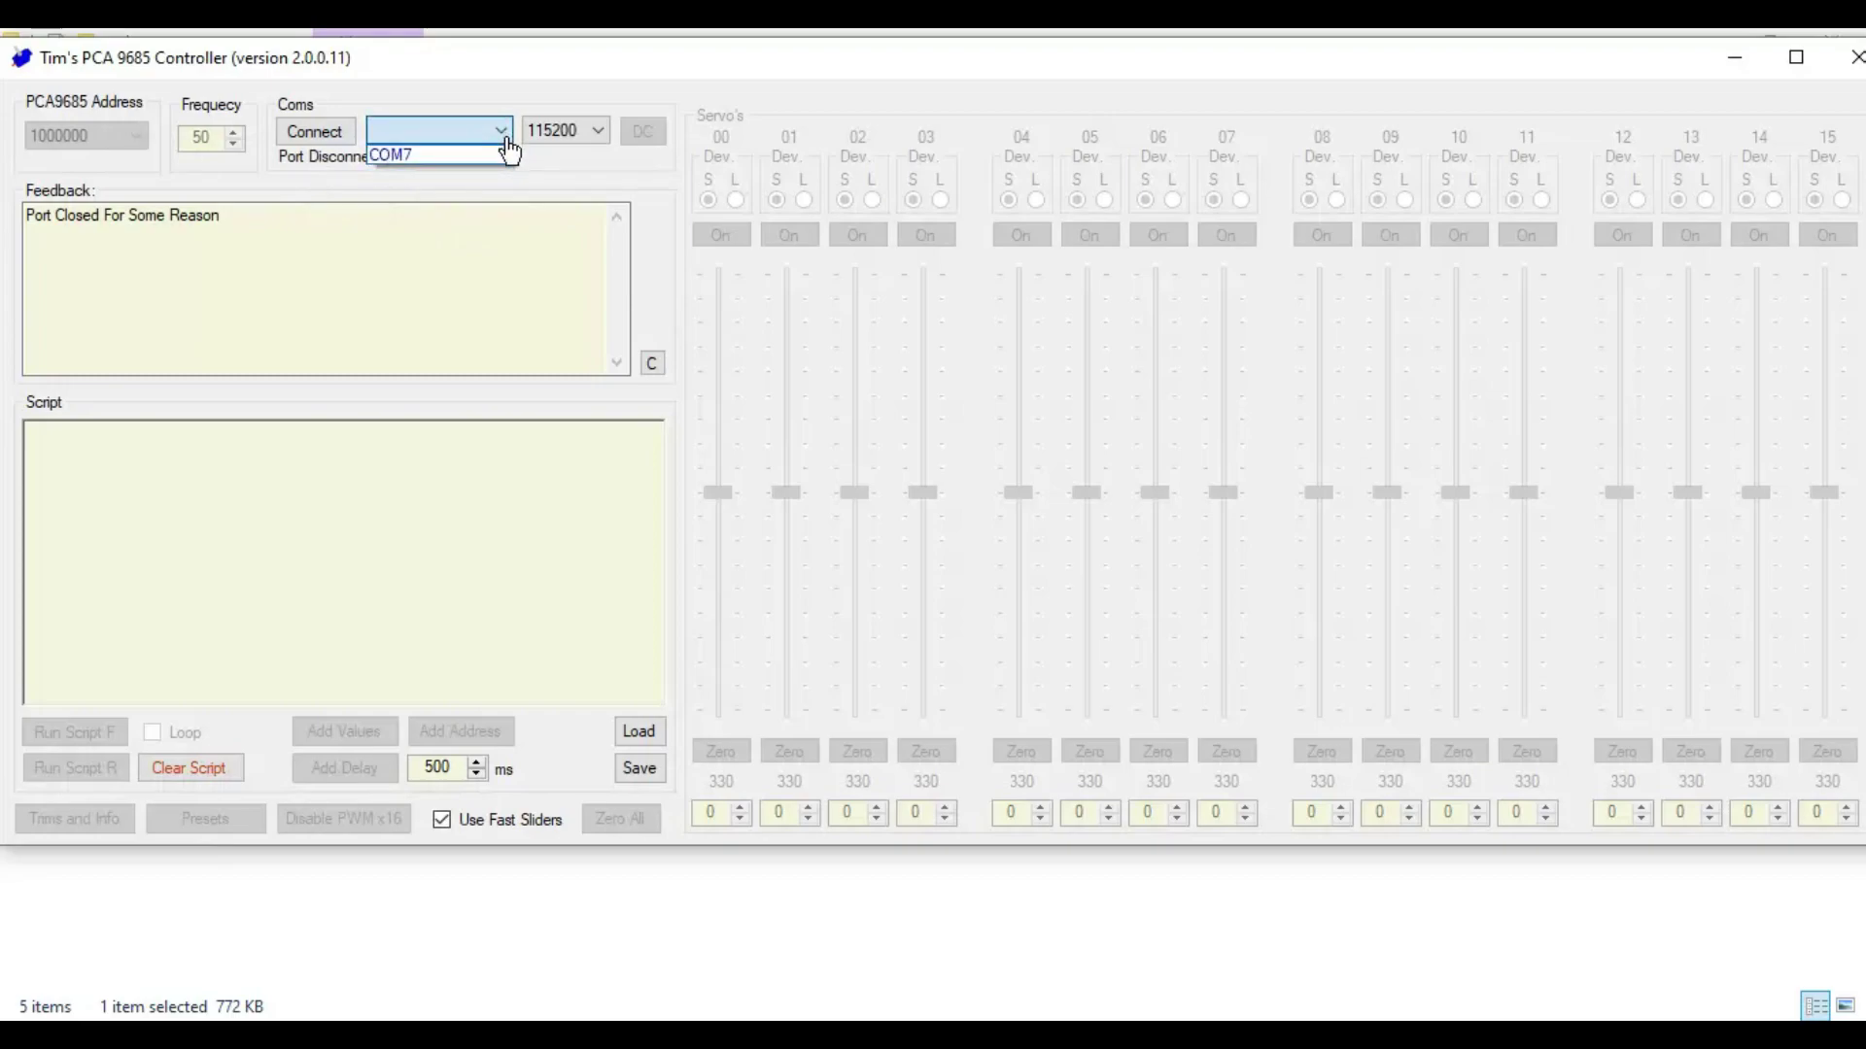
pyautogui.click(457, 155)
pyautogui.click(320, 131)
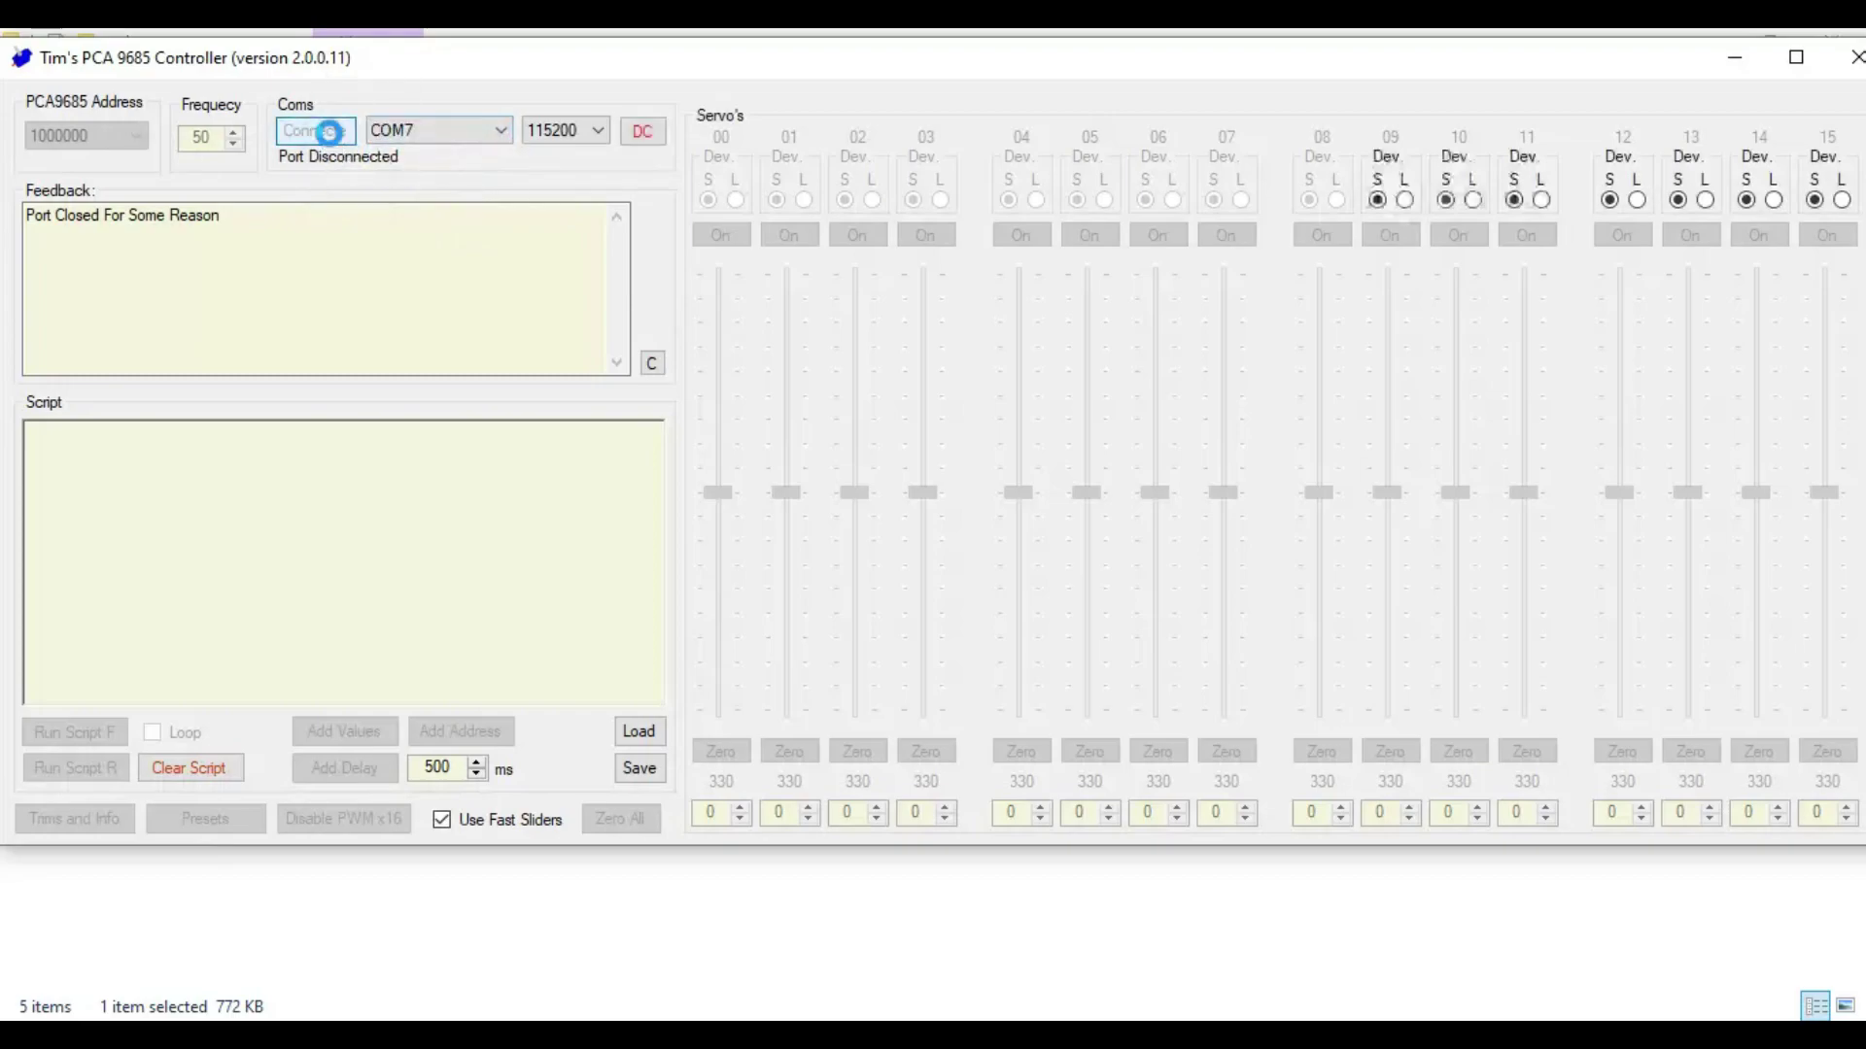
pyautogui.click(612, 819)
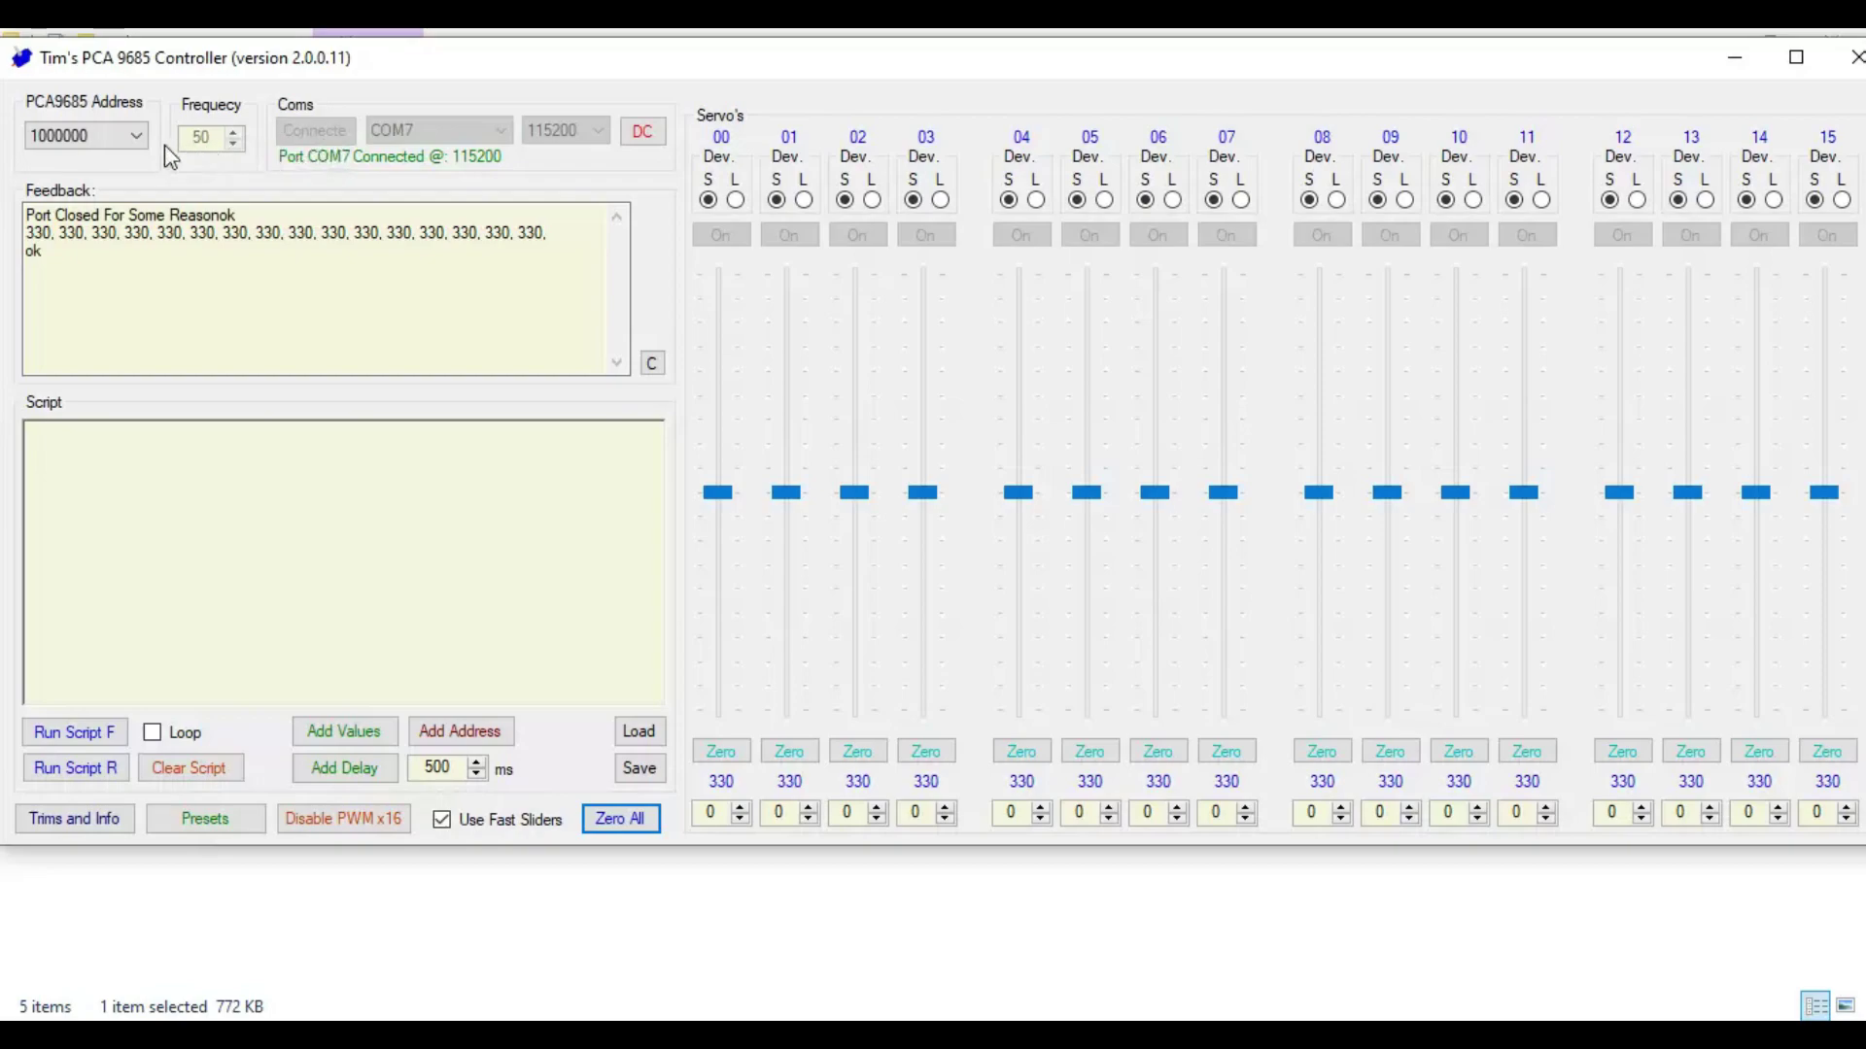
# Look through the available PCA9685 addresses, keeping 1000000 selected.
pyautogui.click(136, 136)
pyautogui.scroll(-3, 134, 279)
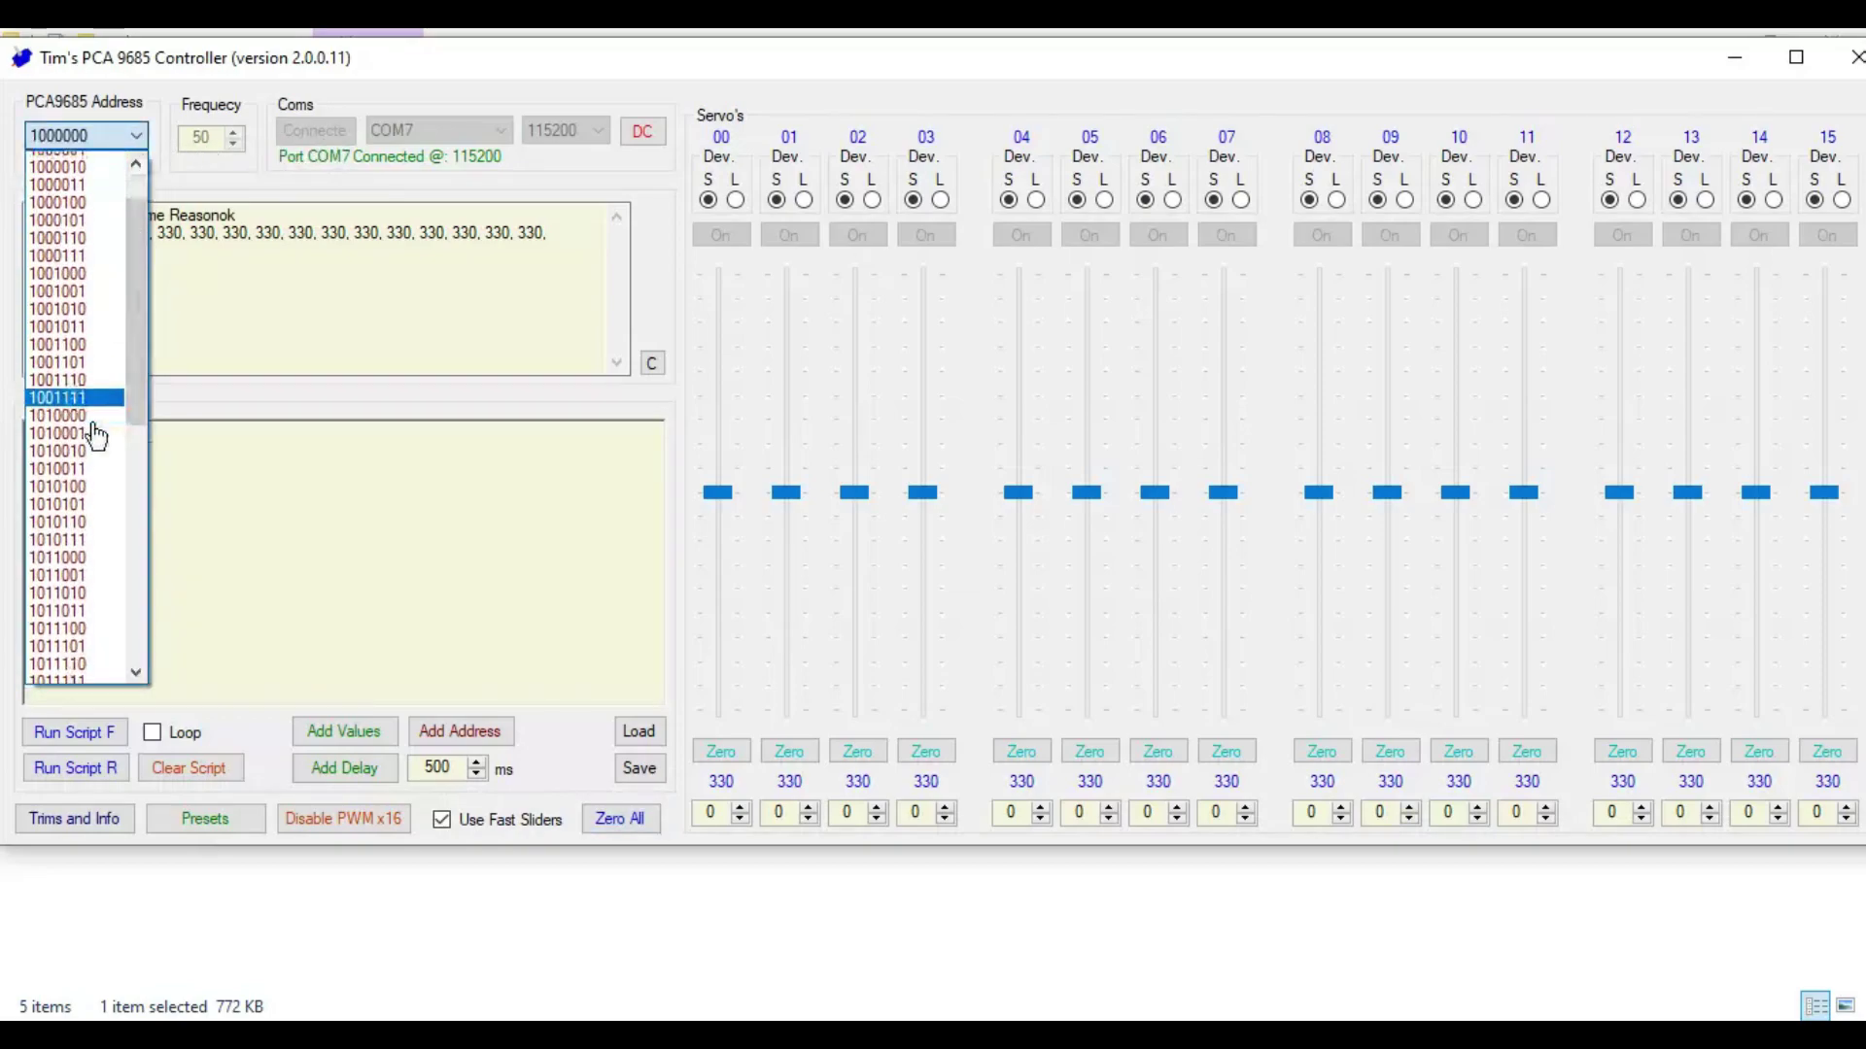
pyautogui.scroll(3, 91, 428)
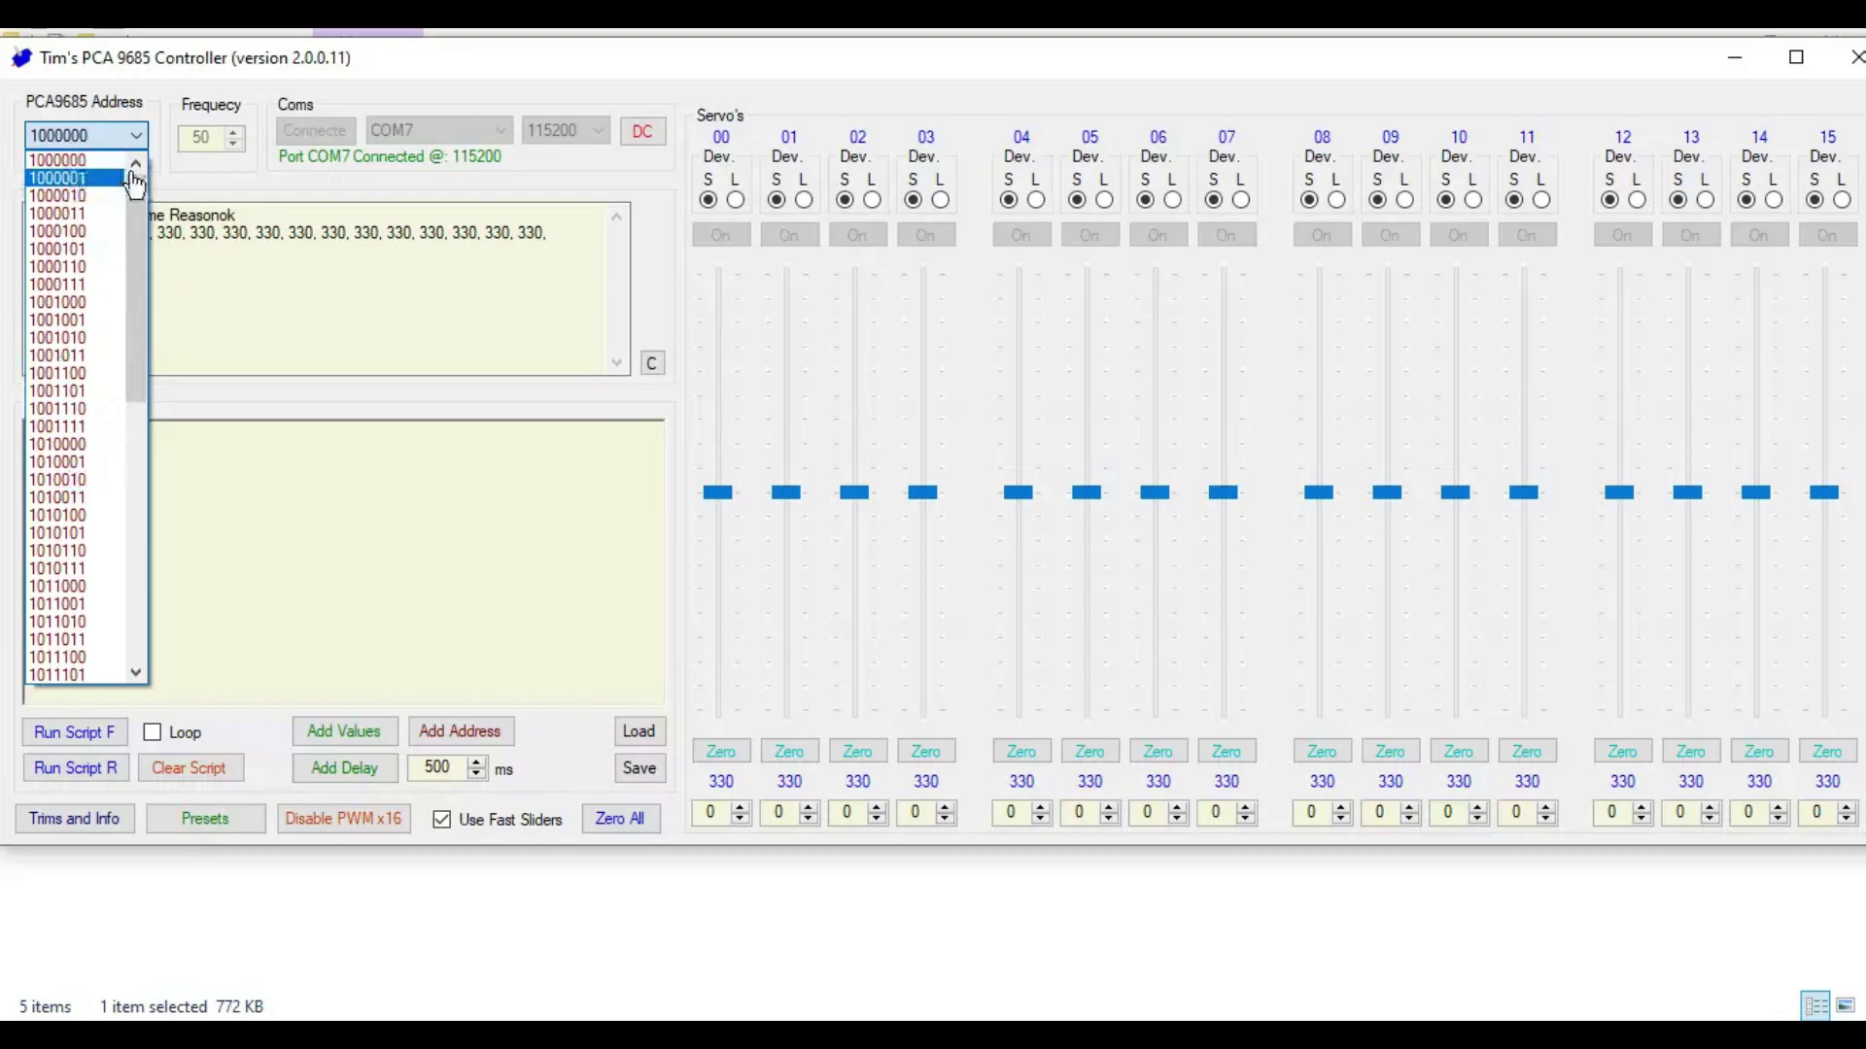
pyautogui.click(251, 202)
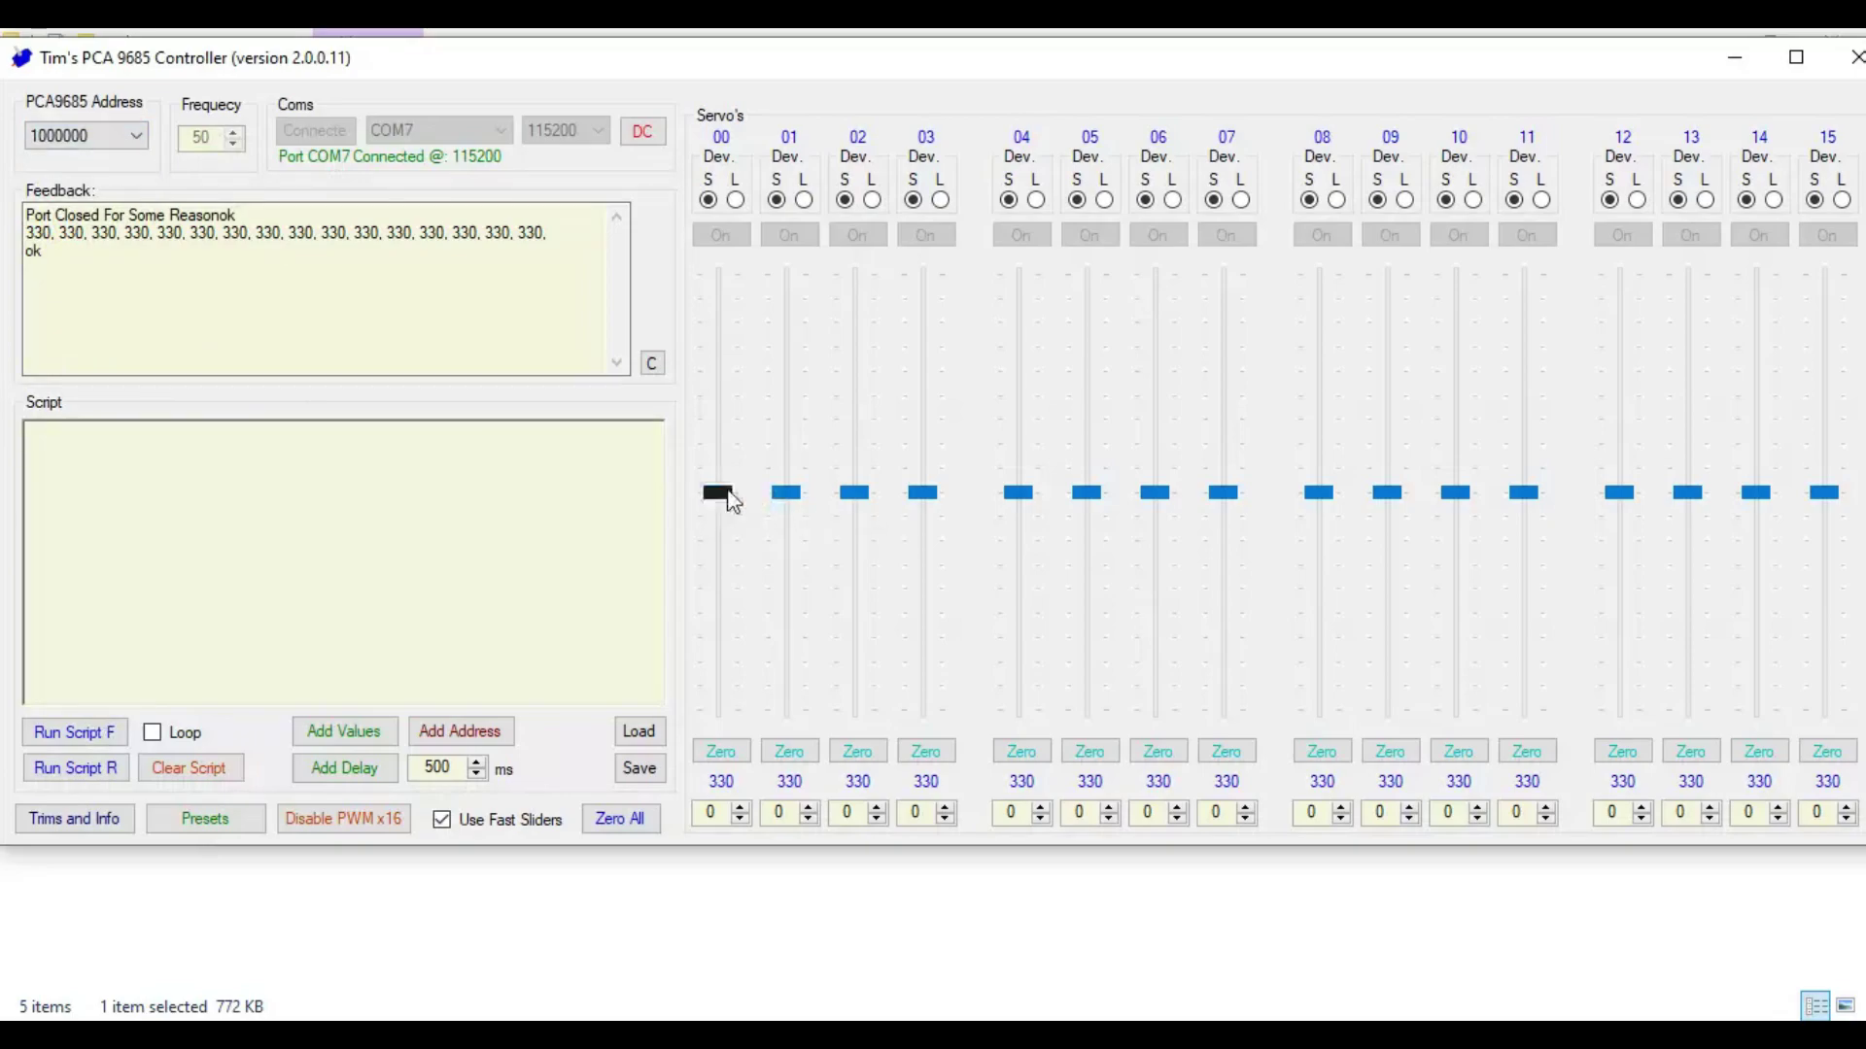
# Test servos 00, 01 and 02 by moving them to -12, -23 and -17, and return all three to zero.
pyautogui.moveTo(731, 500); pyautogui.dragTo(792, 544)
pyautogui.moveTo(859, 478); pyautogui.dragTo(856, 534)
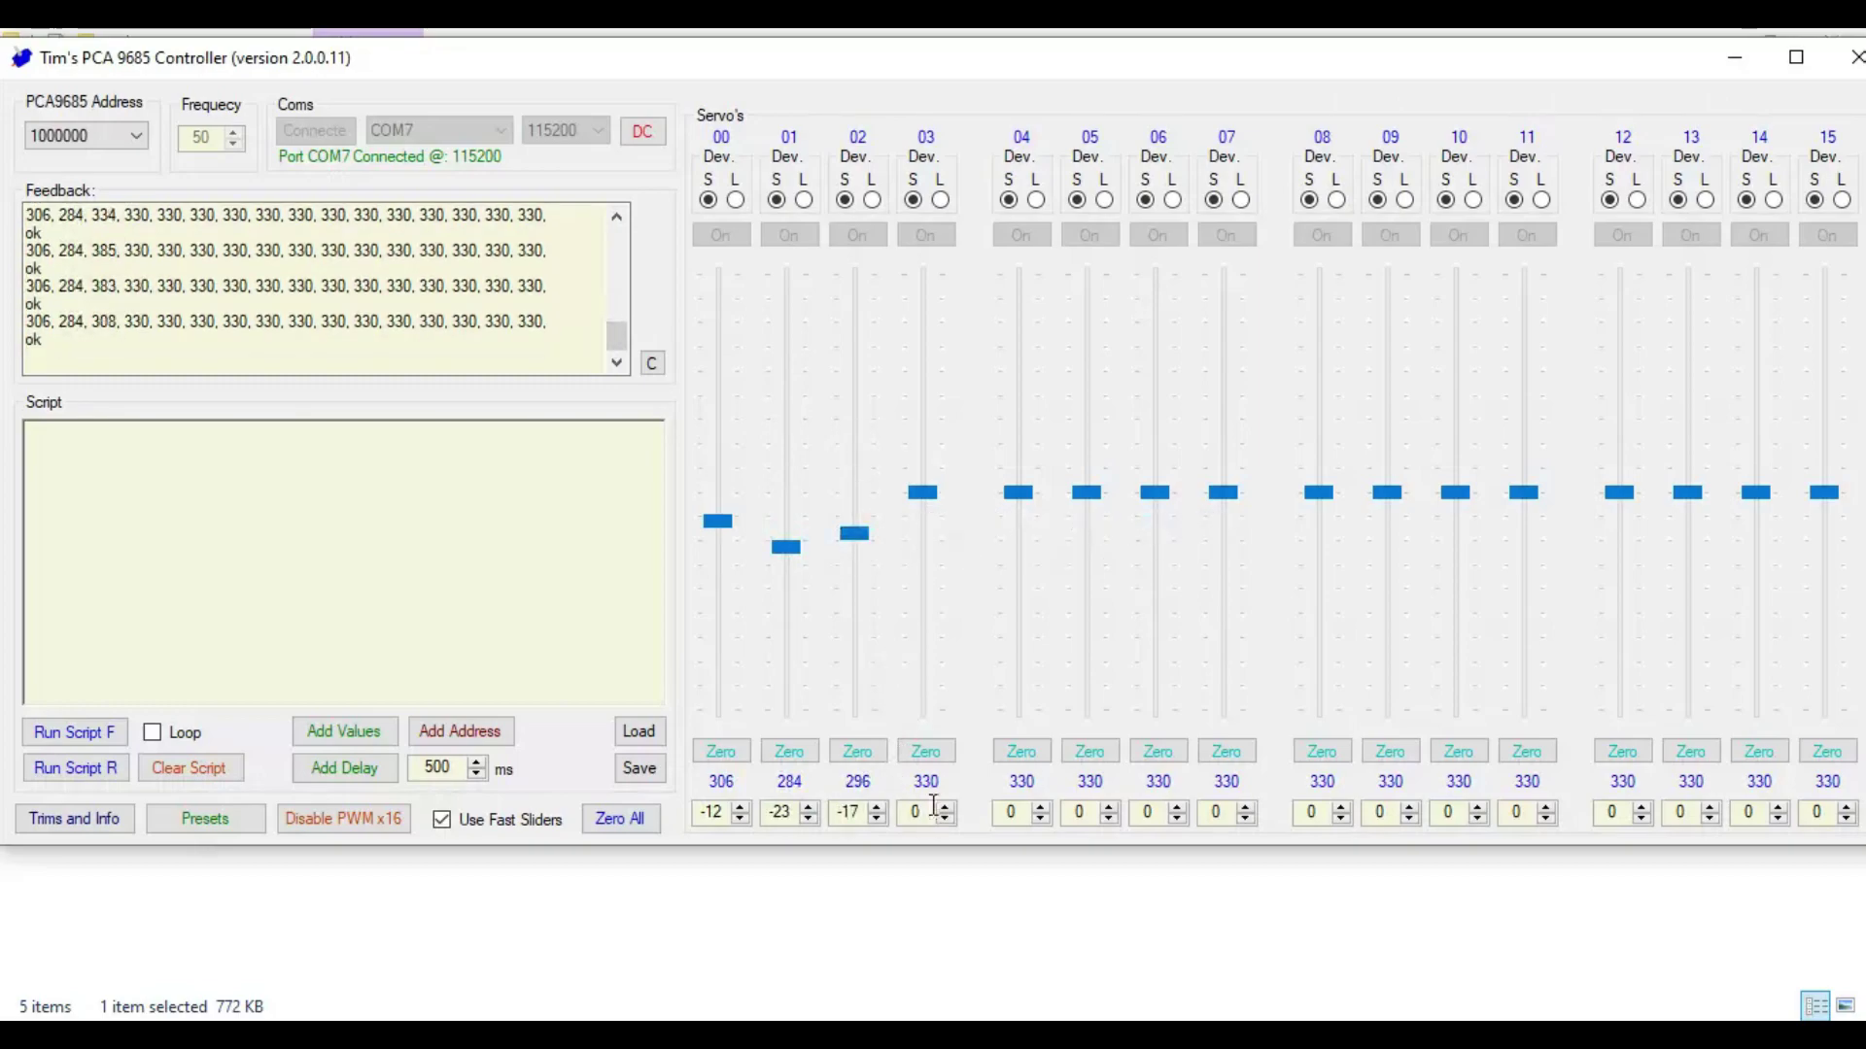
pyautogui.click(857, 753)
pyautogui.click(789, 753)
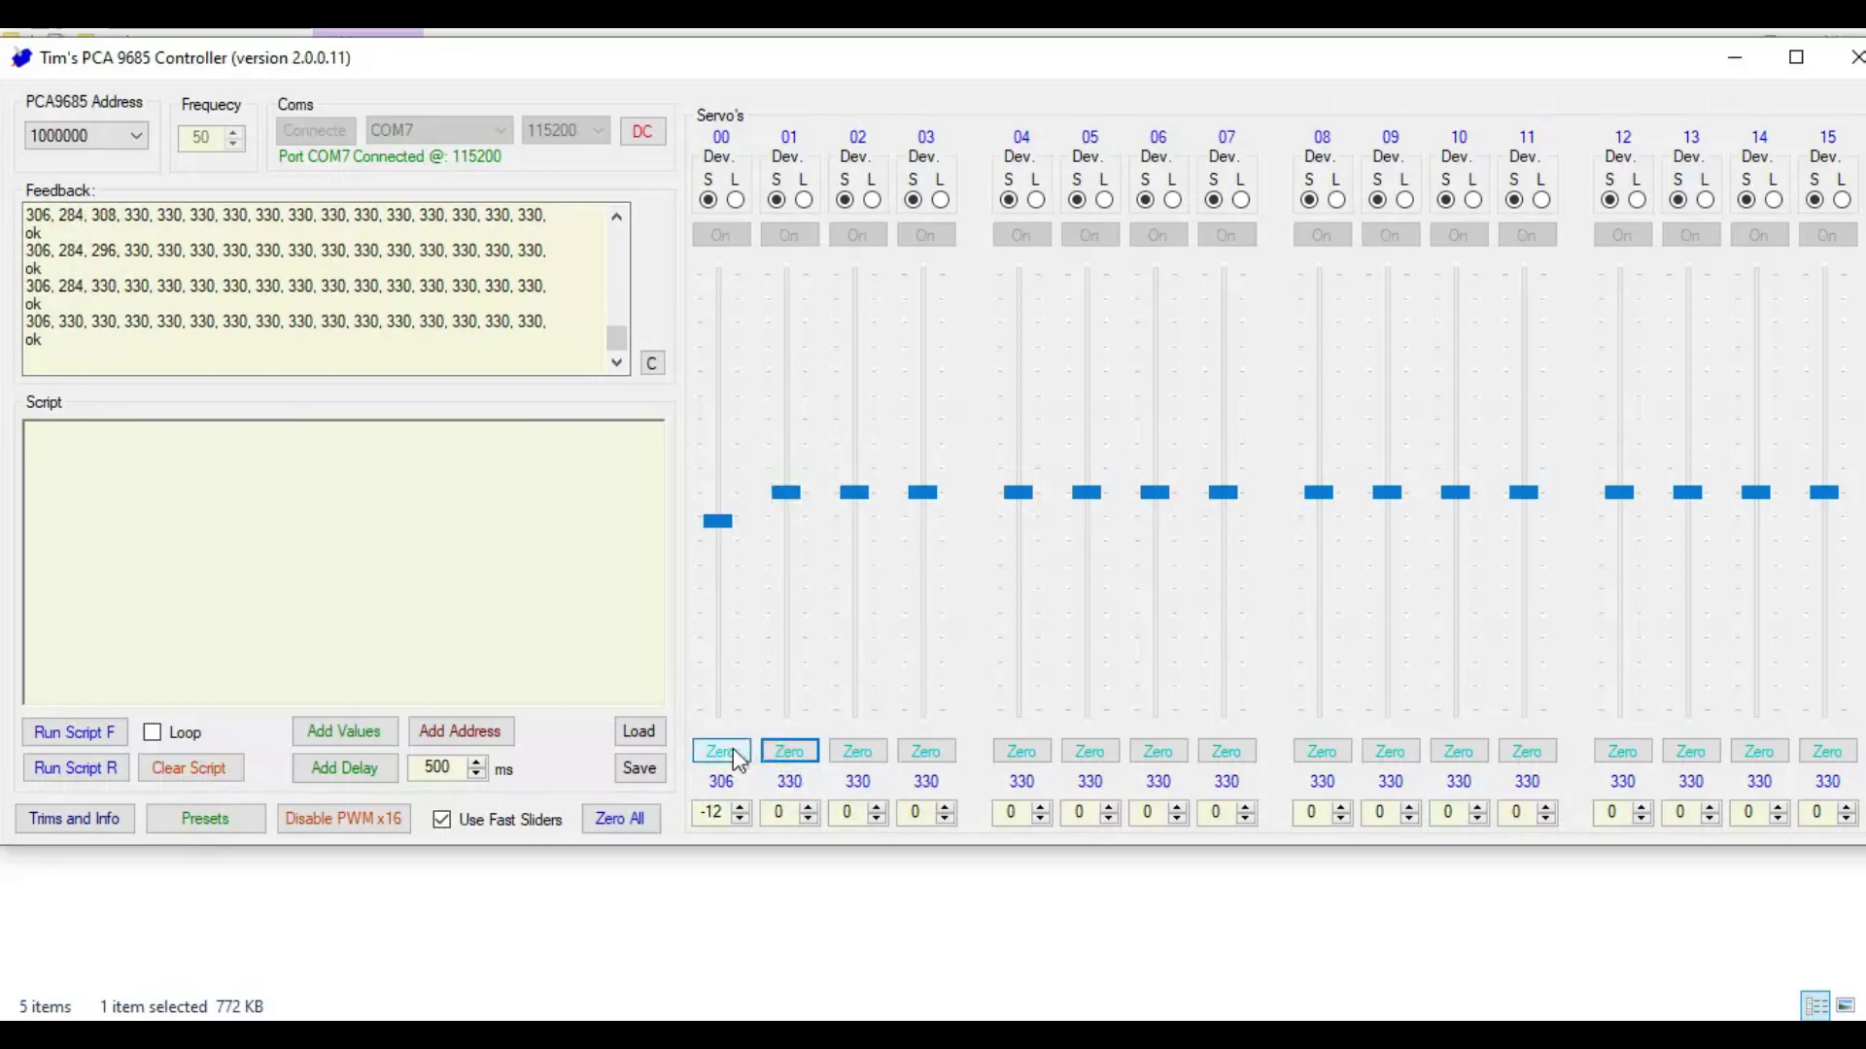
pyautogui.click(720, 753)
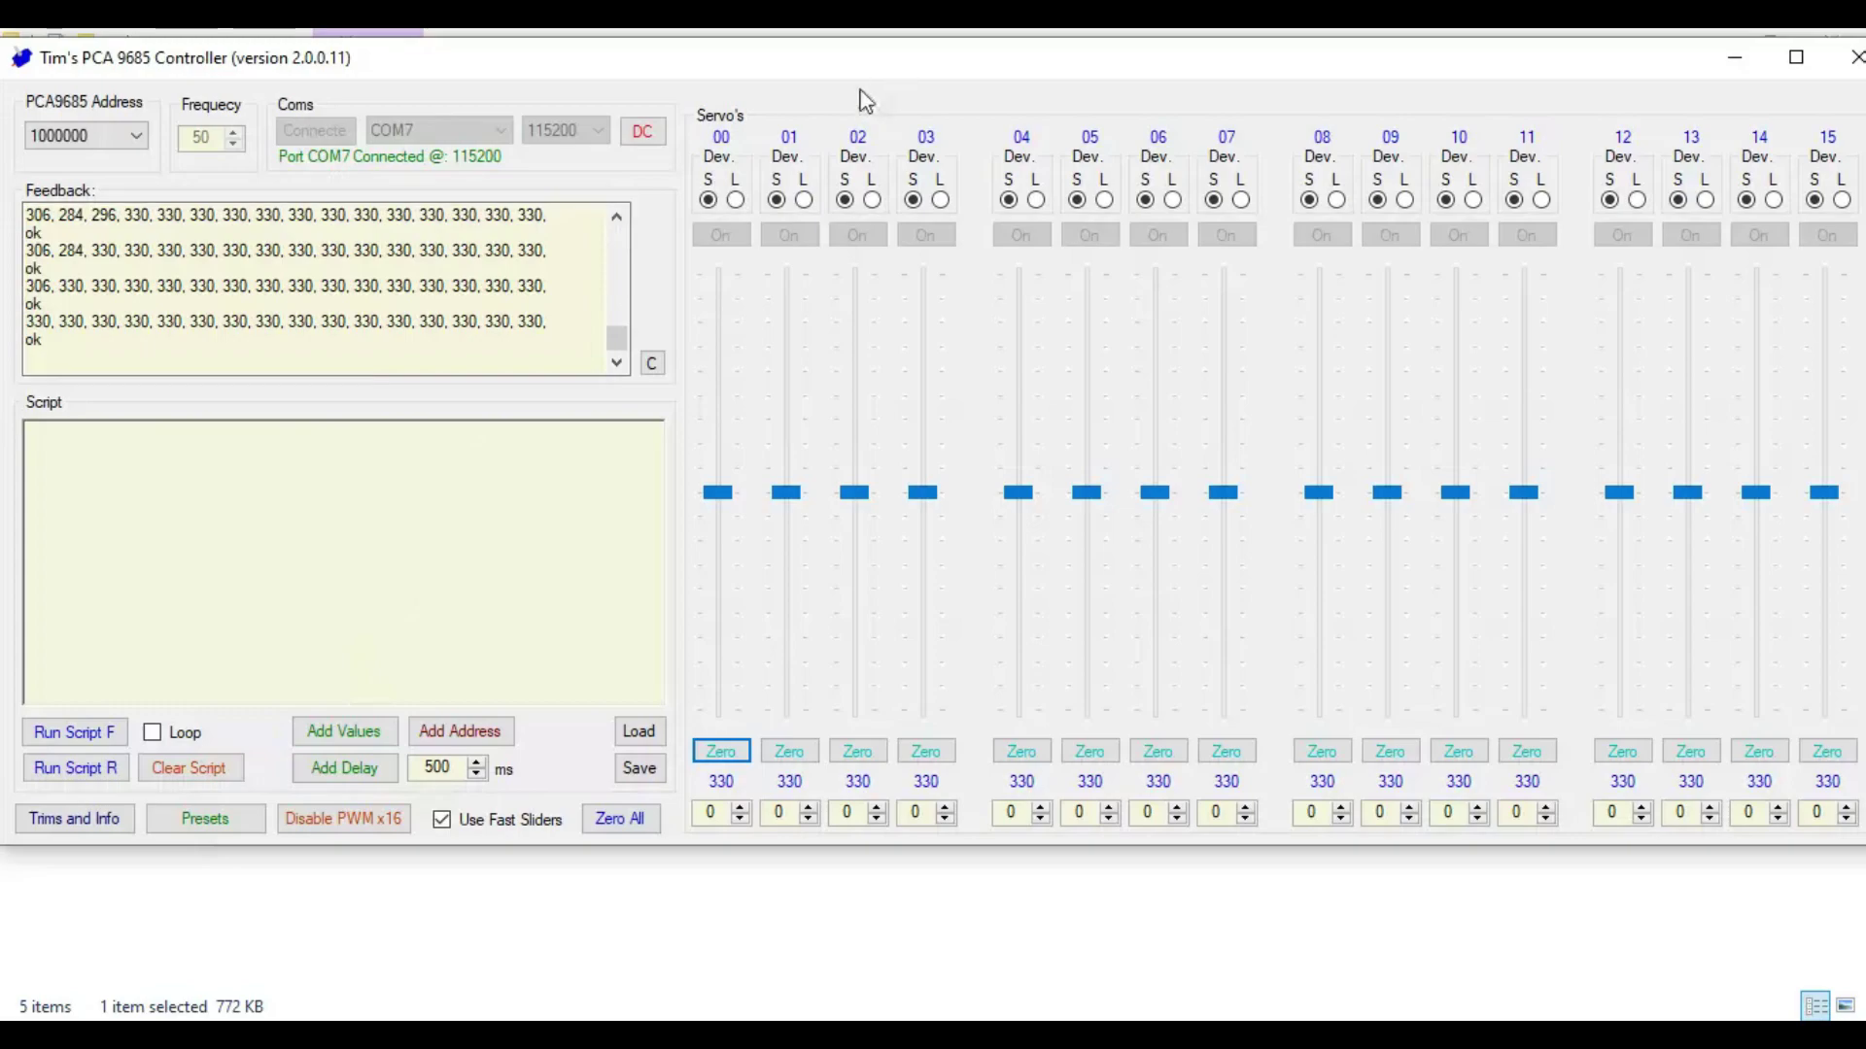
# Switch servo 00's device type to L and back to S, and return servo 03 to zero.
pyautogui.click(736, 200)
pyautogui.click(707, 200)
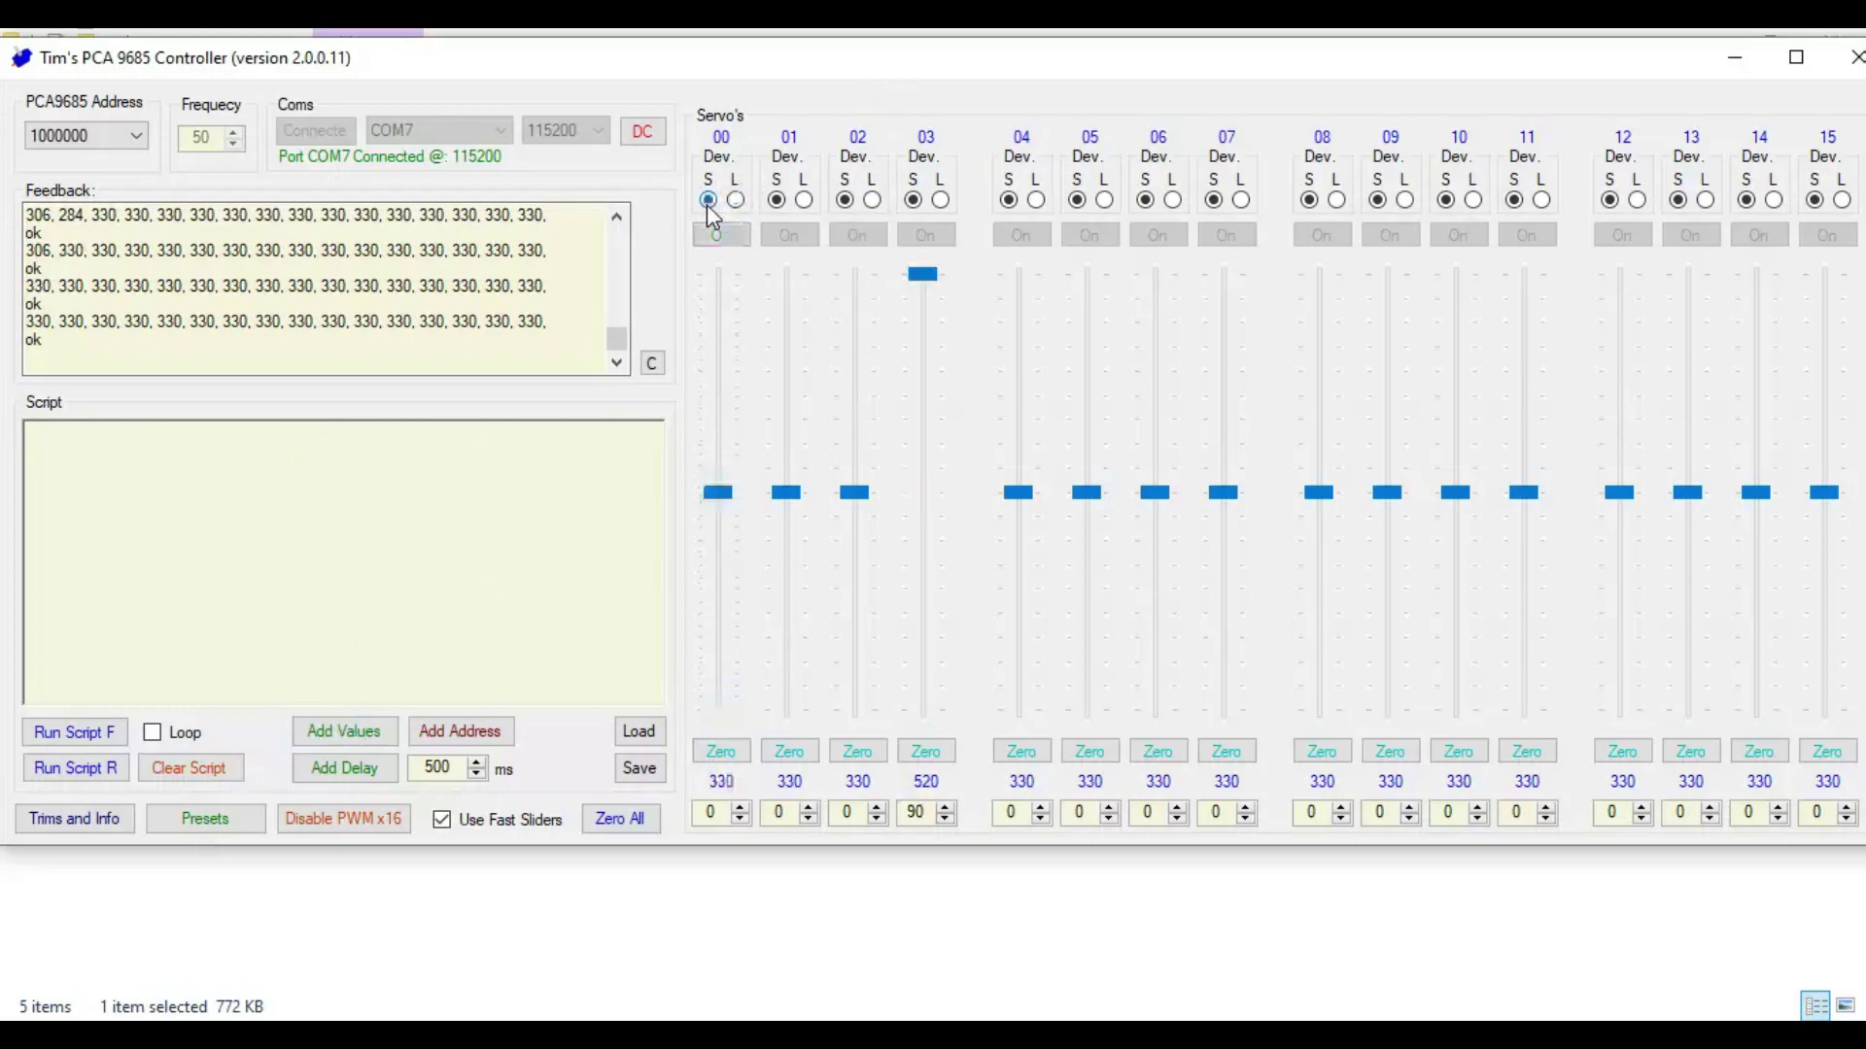
pyautogui.click(927, 754)
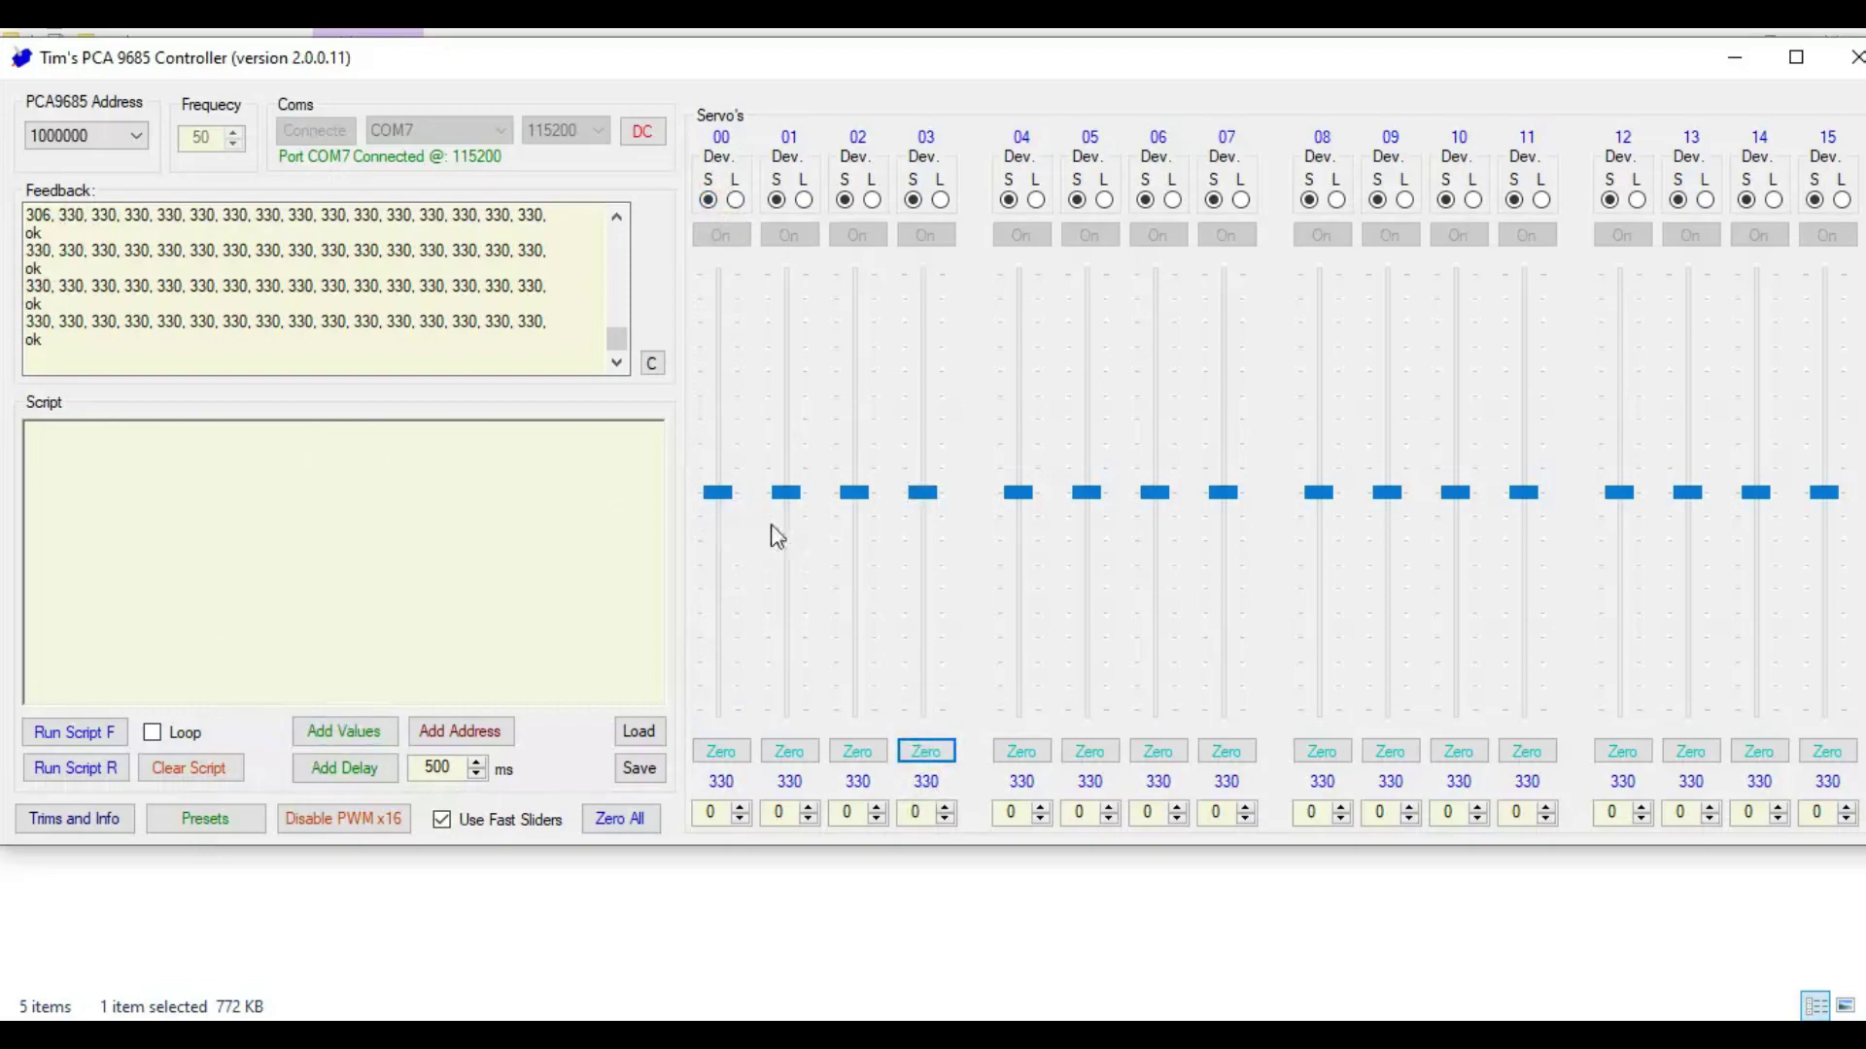
# Move servo 00 to -34 and servo 01 to -40, and script this pose followed by a 1000 ms delay.
pyautogui.moveTo(716, 492); pyautogui.dragTo(792, 605)
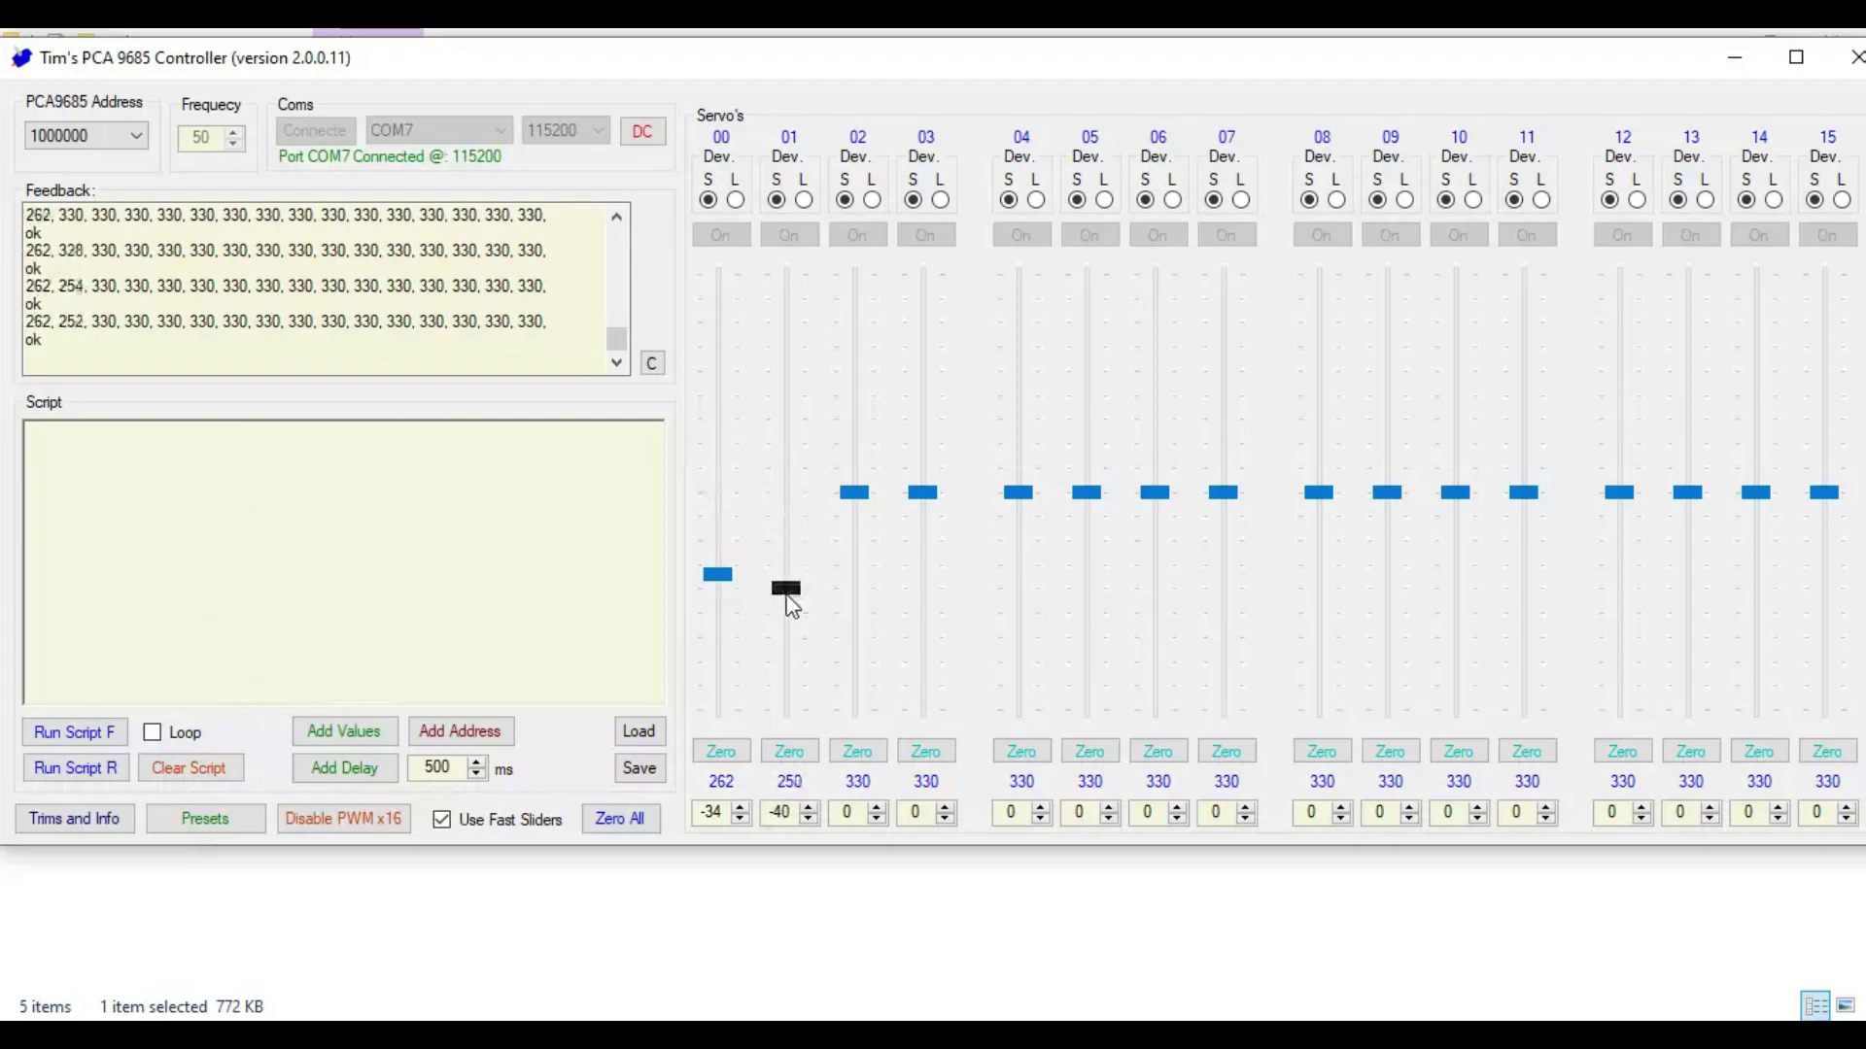
pyautogui.click(333, 730)
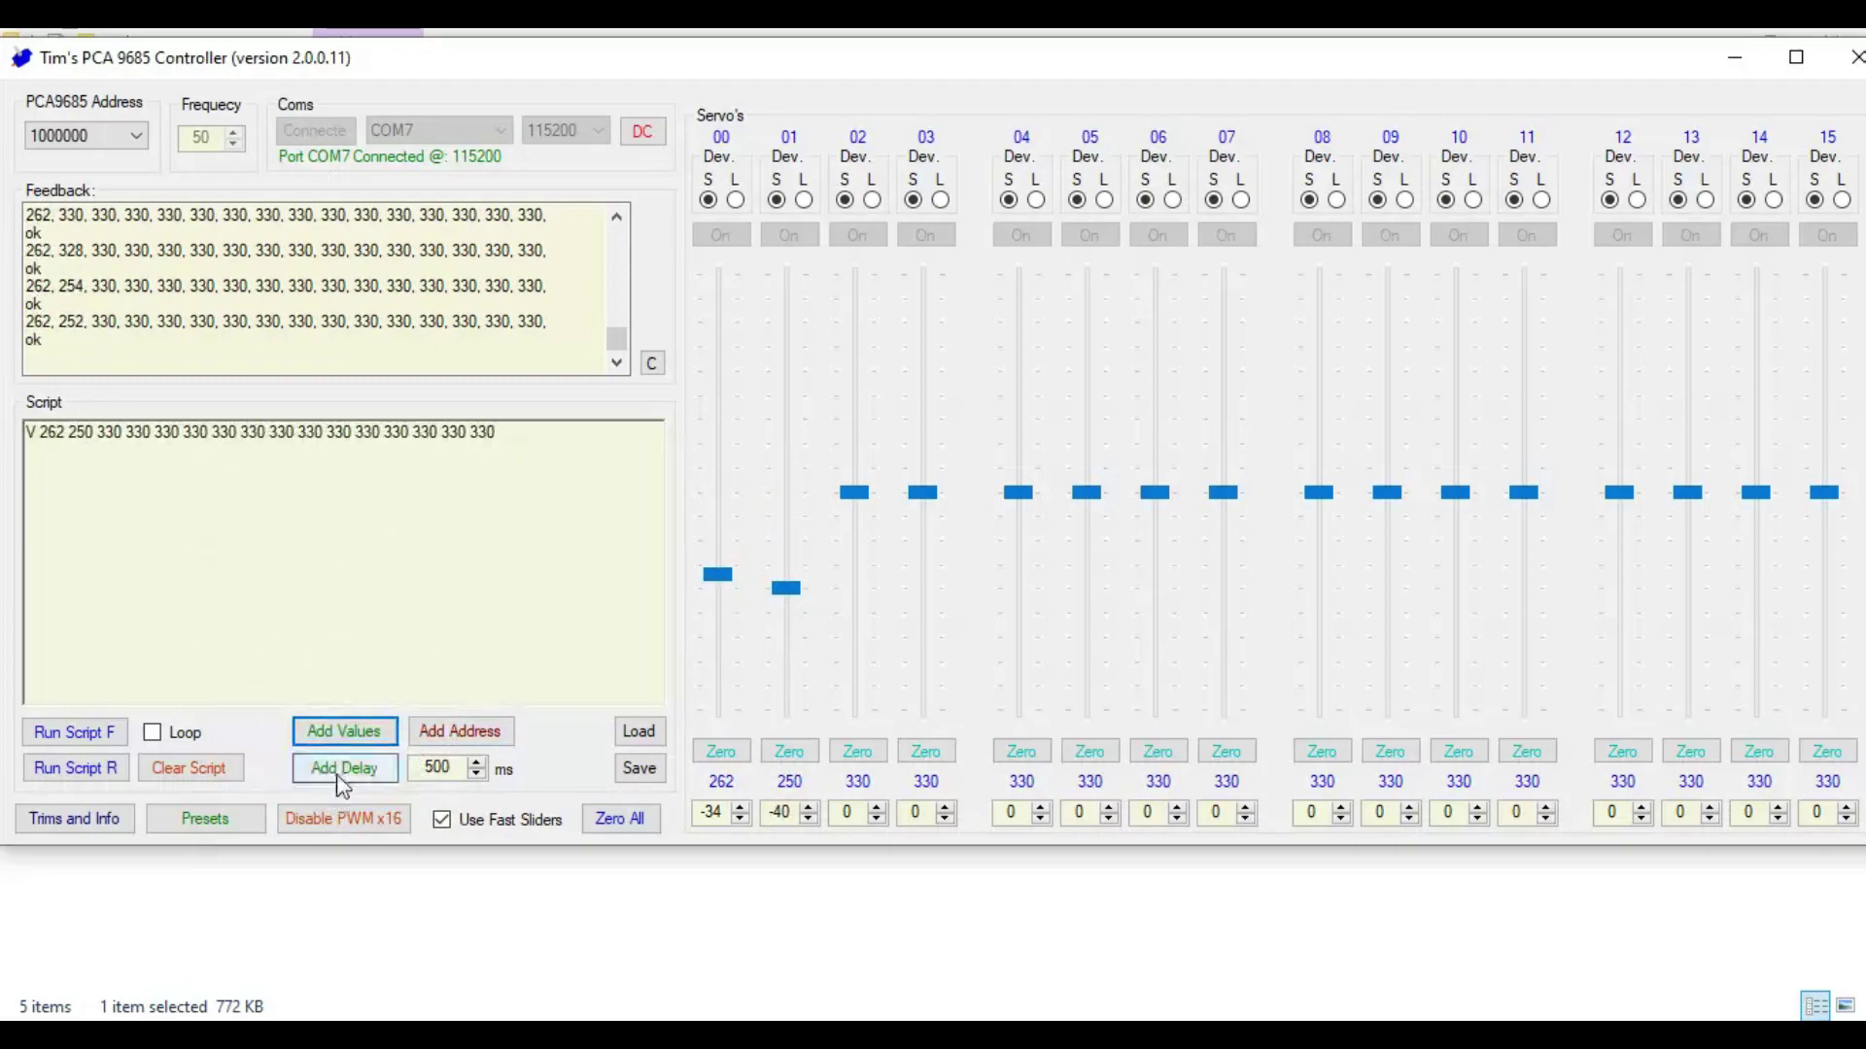
pyautogui.click(476, 763)
pyautogui.click(476, 763)
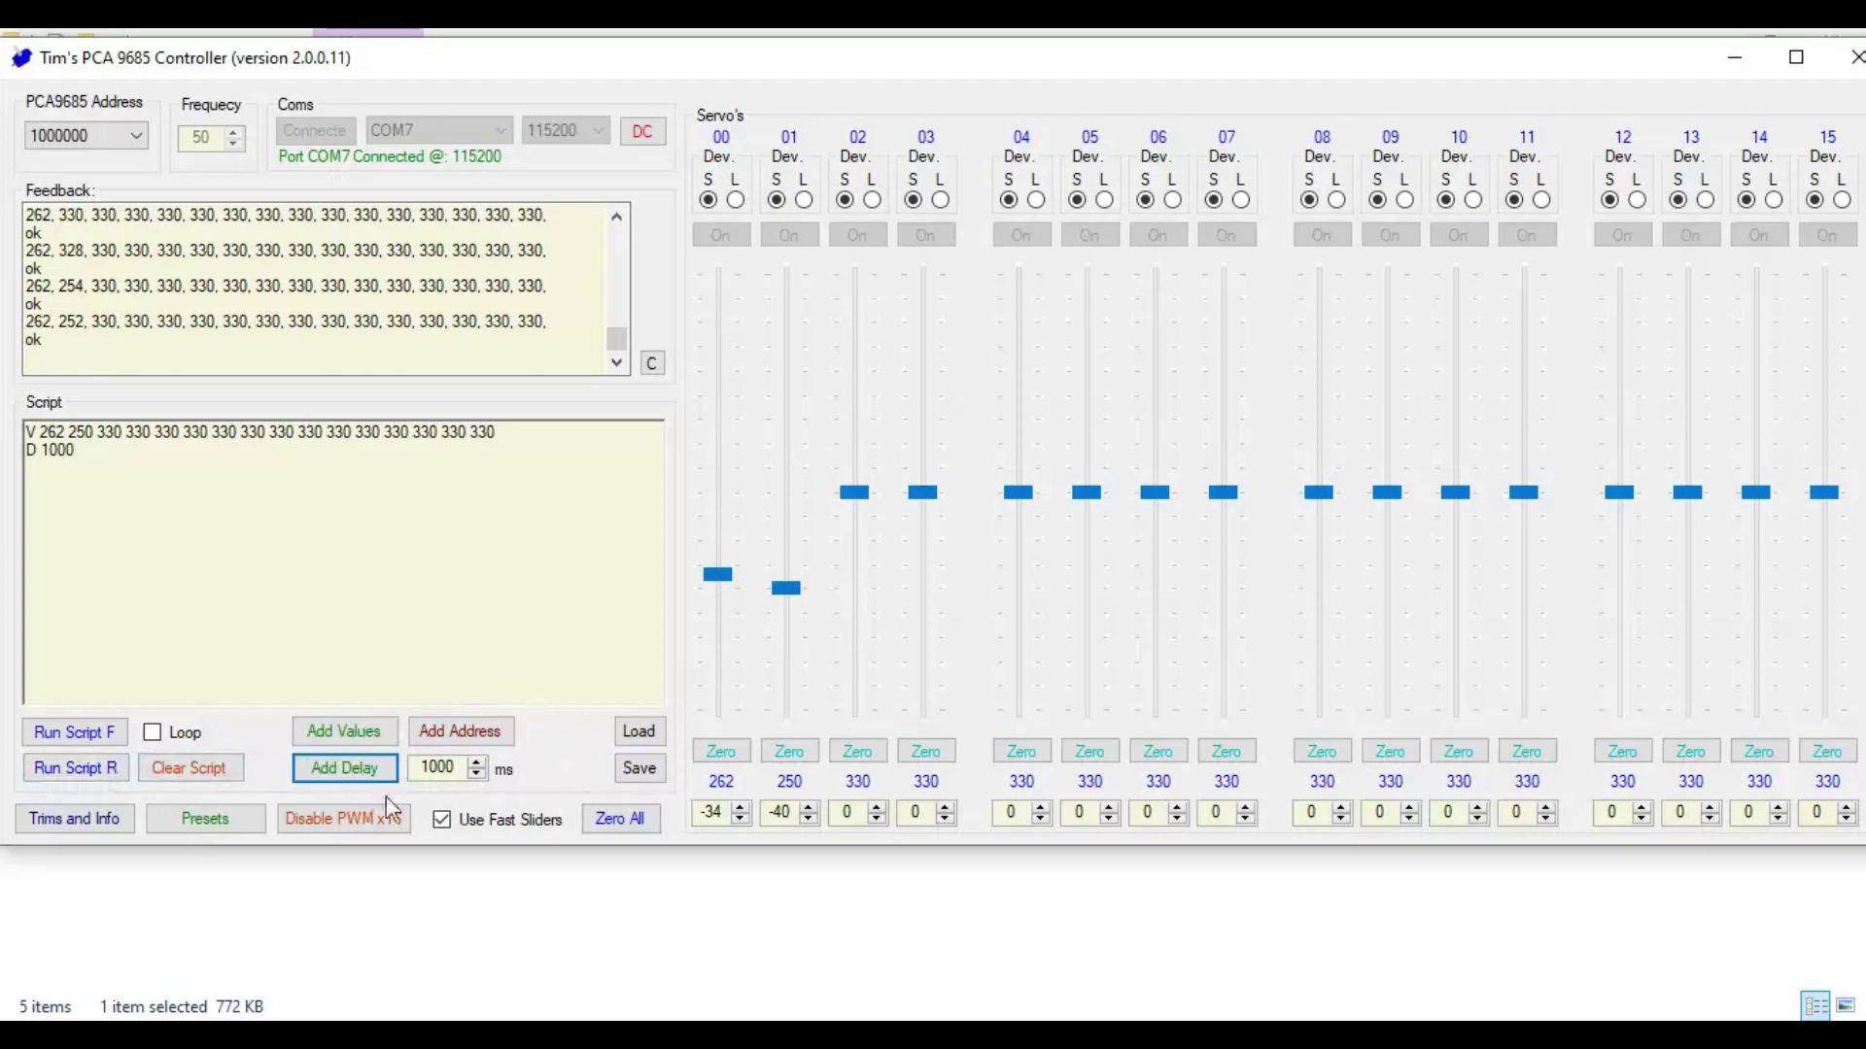
# Examine the minimum, centre and maximum trim settings for all servos and close the servo settings.
pyautogui.click(76, 820)
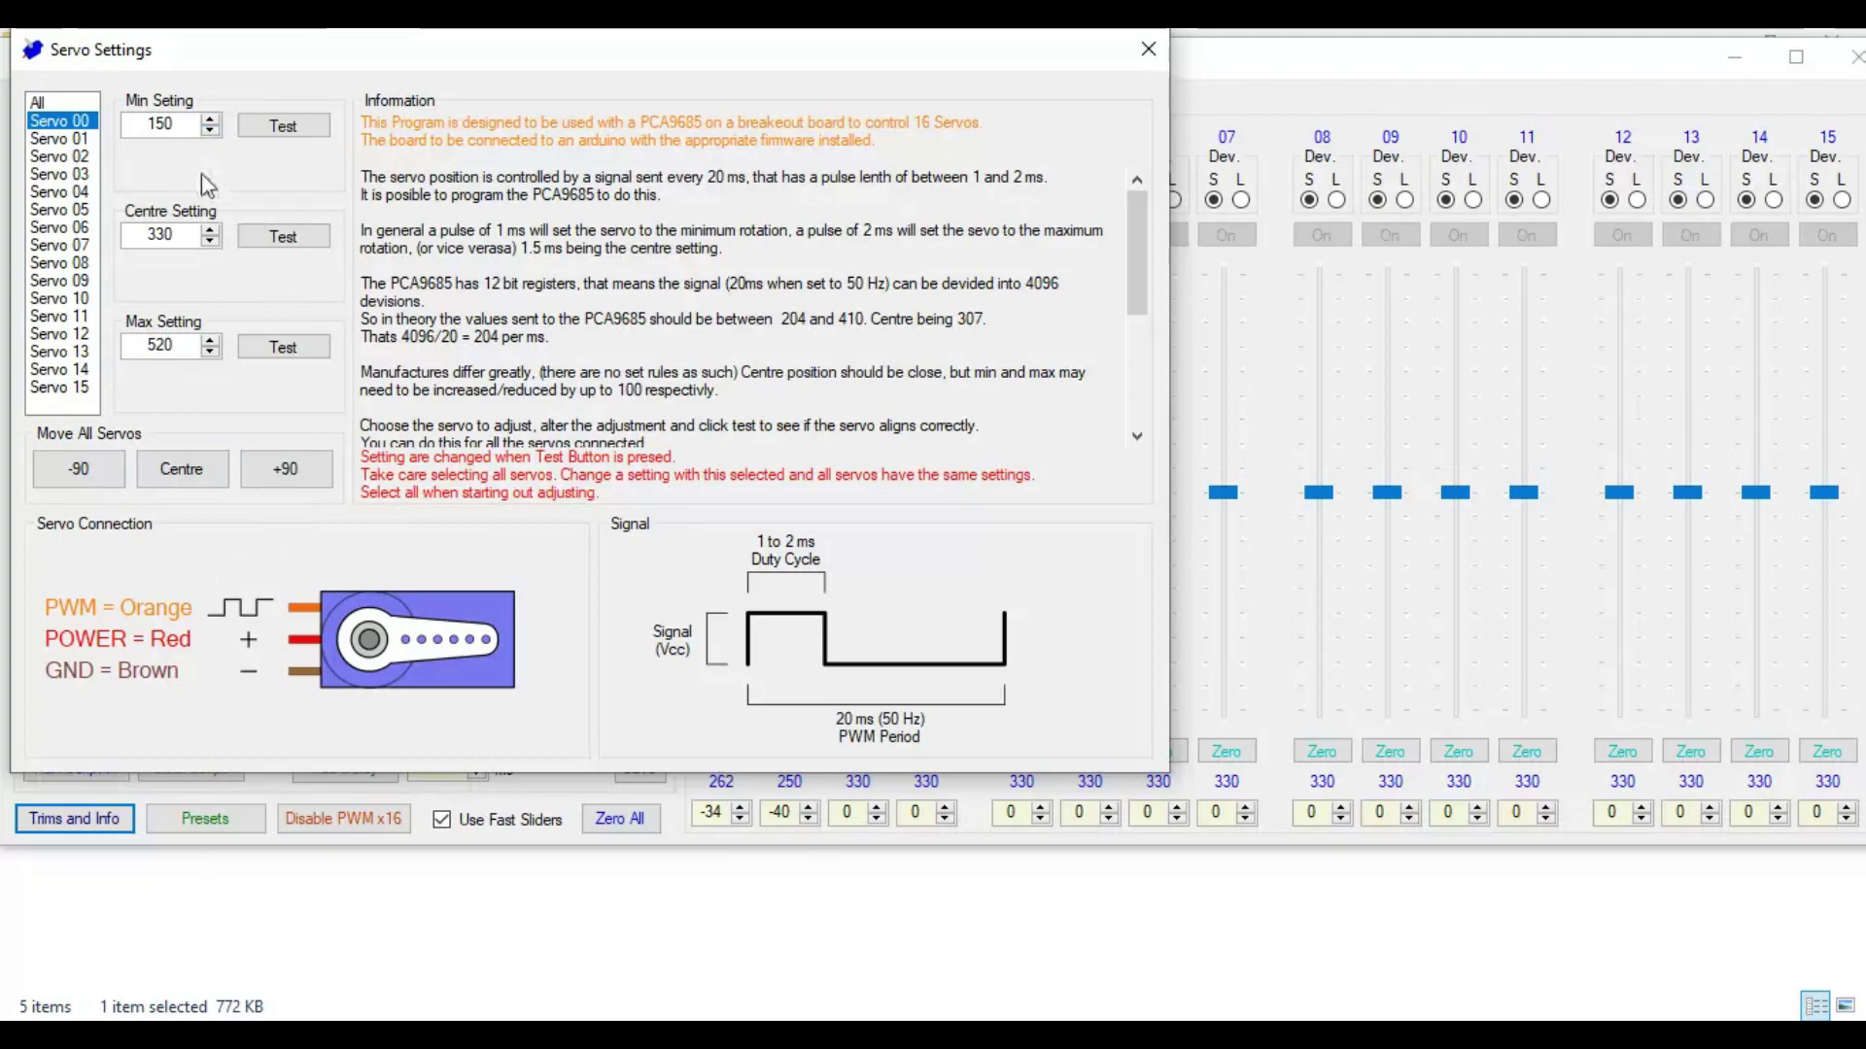
pyautogui.click(34, 103)
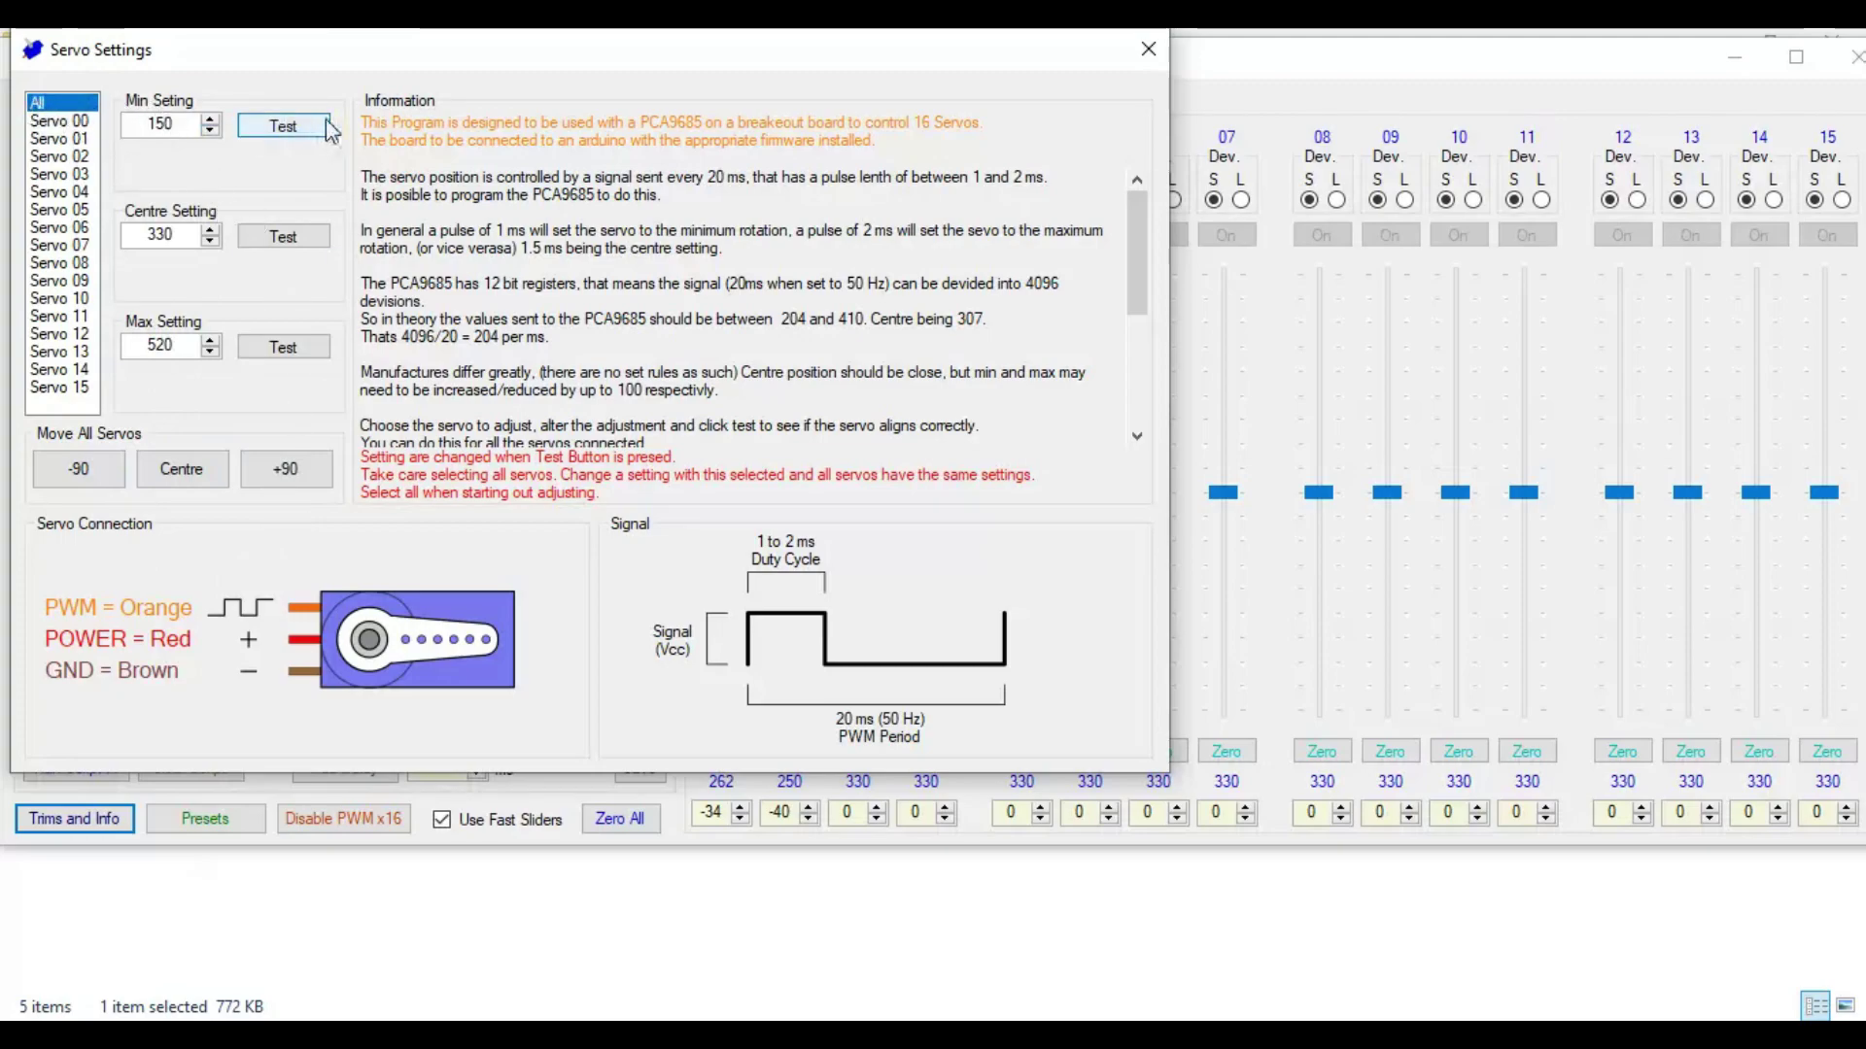
pyautogui.click(1157, 51)
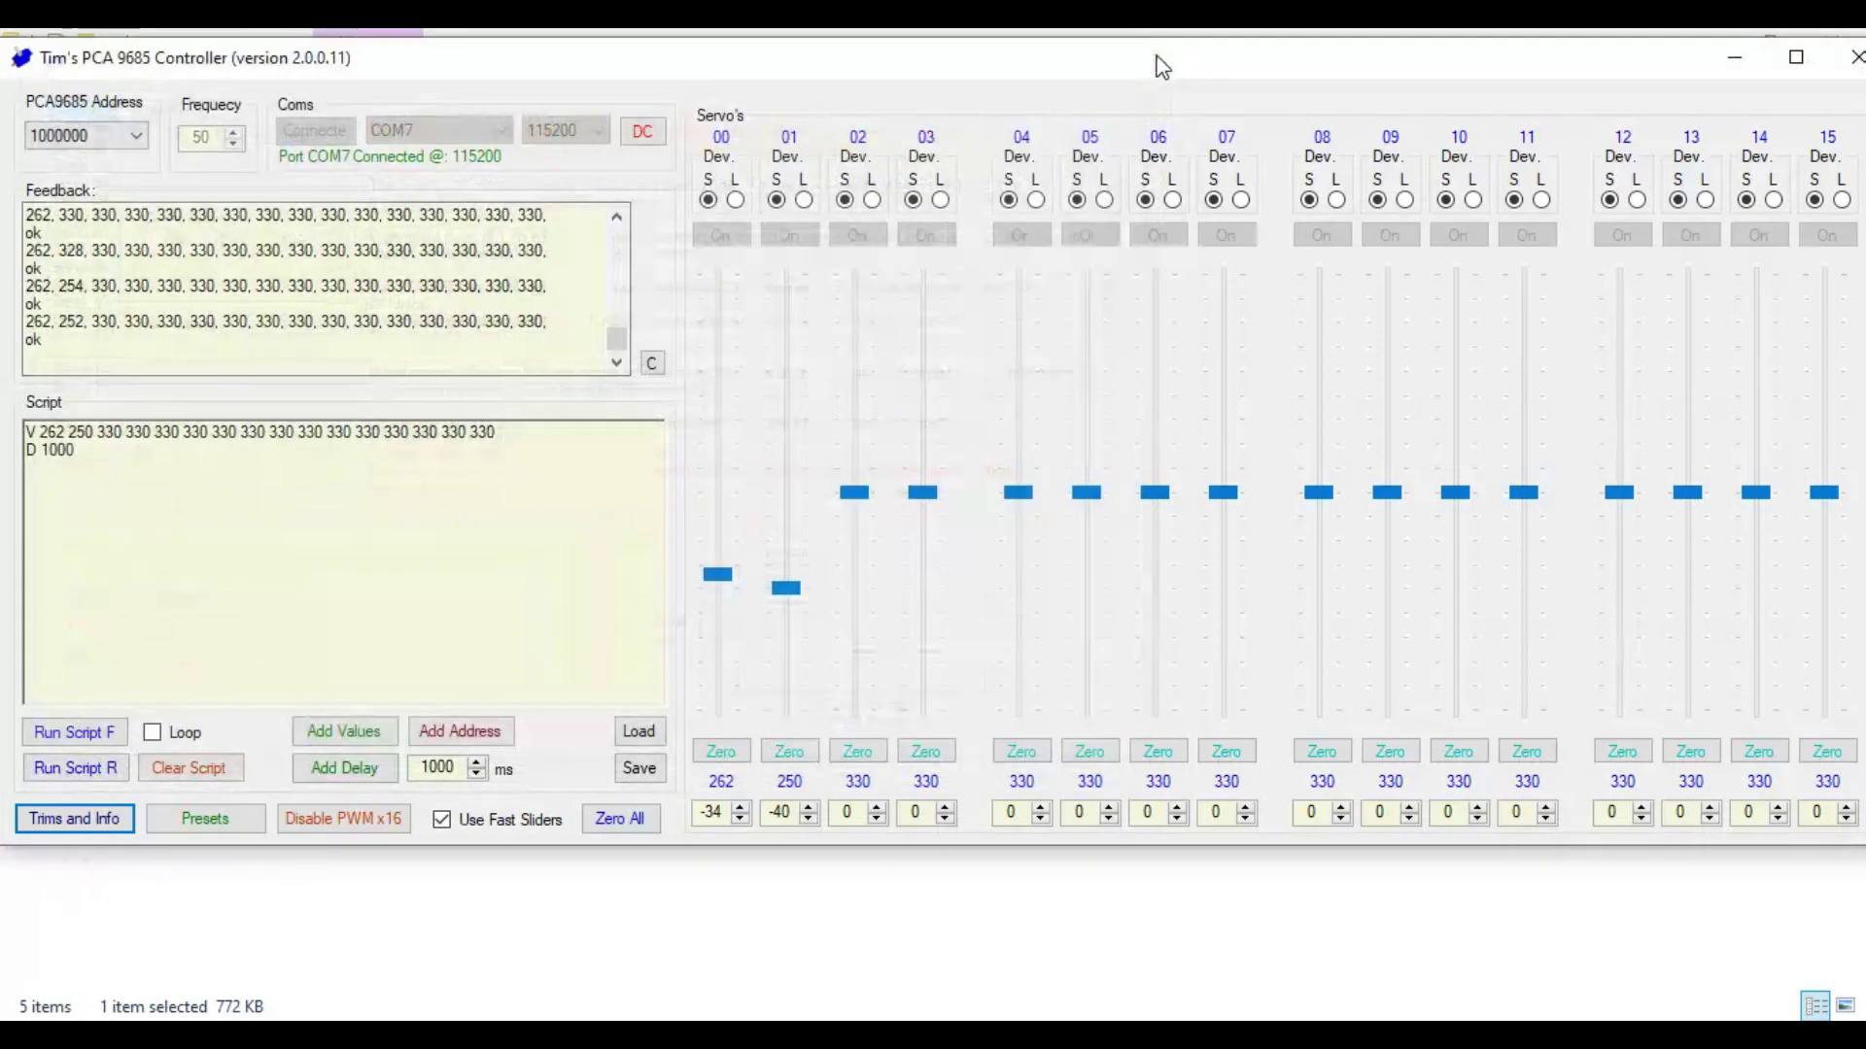
# Open the presets, enlarge their window to examine the available preset slots, and close it.
pyautogui.click(229, 824)
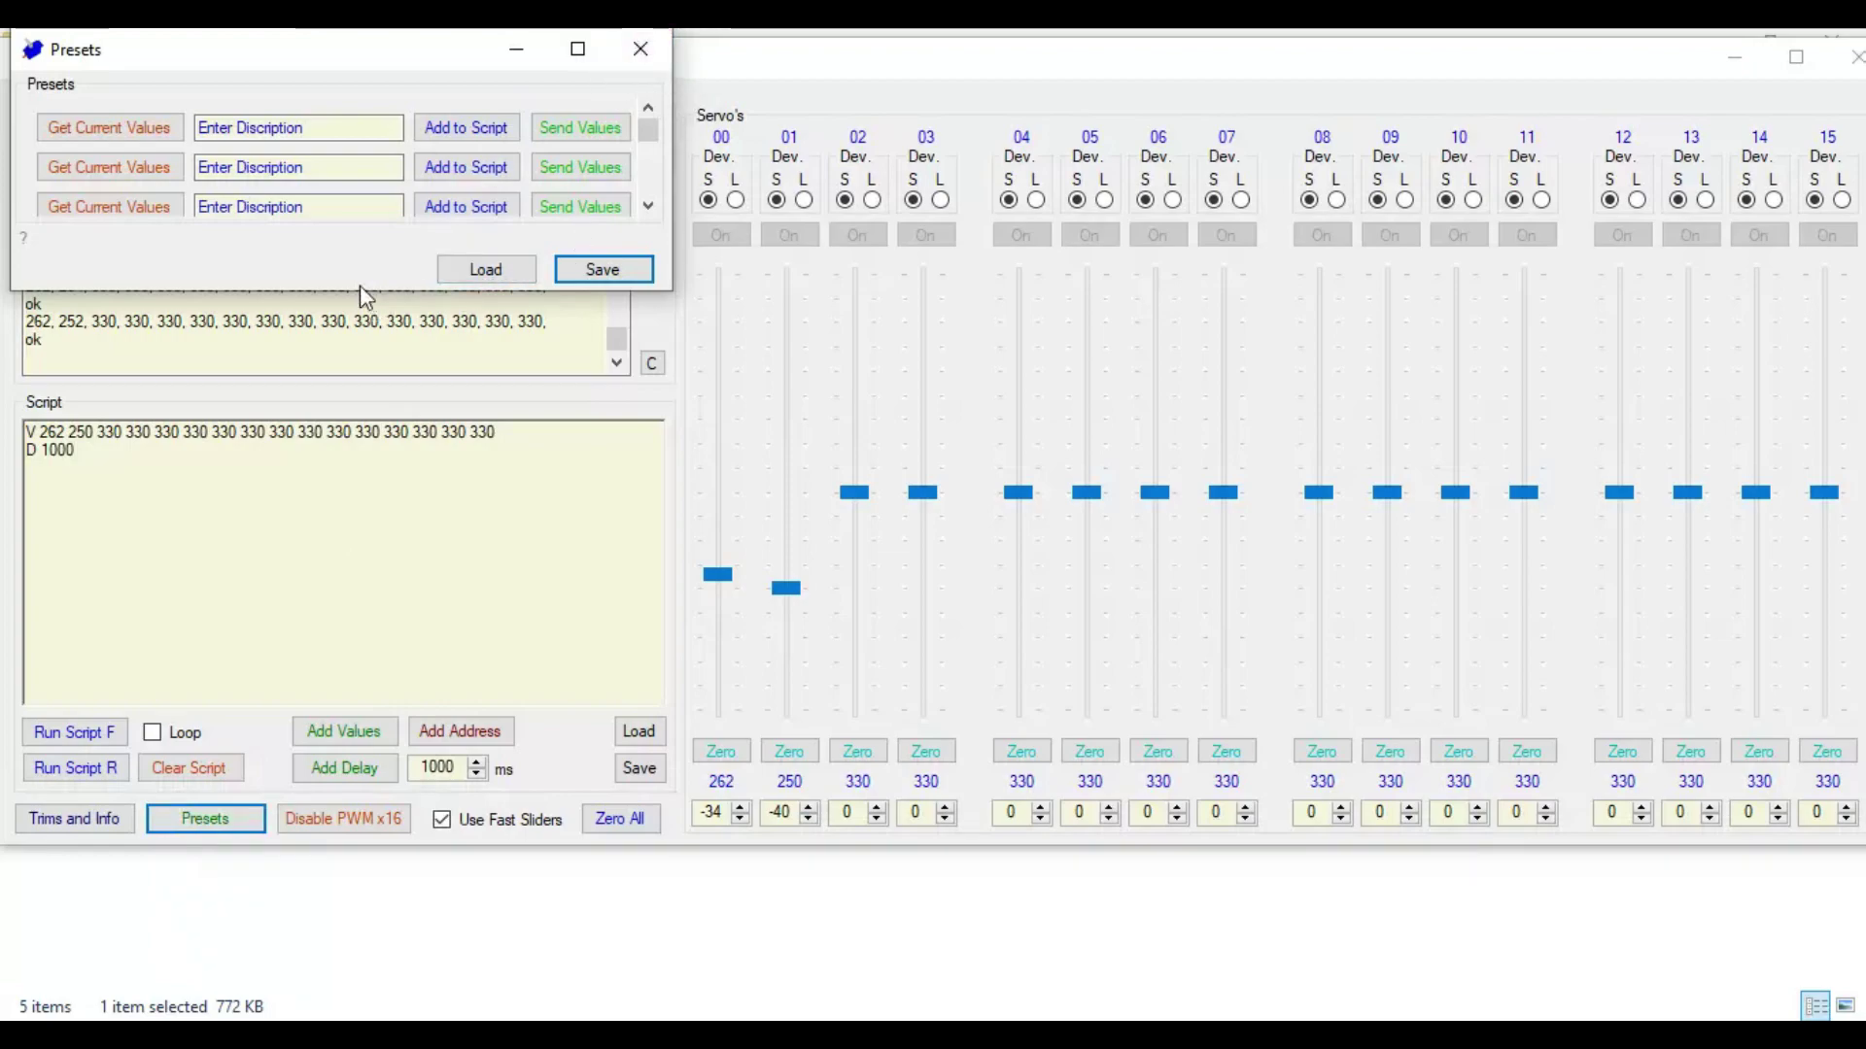
pyautogui.moveTo(346, 290); pyautogui.dragTo(331, 767)
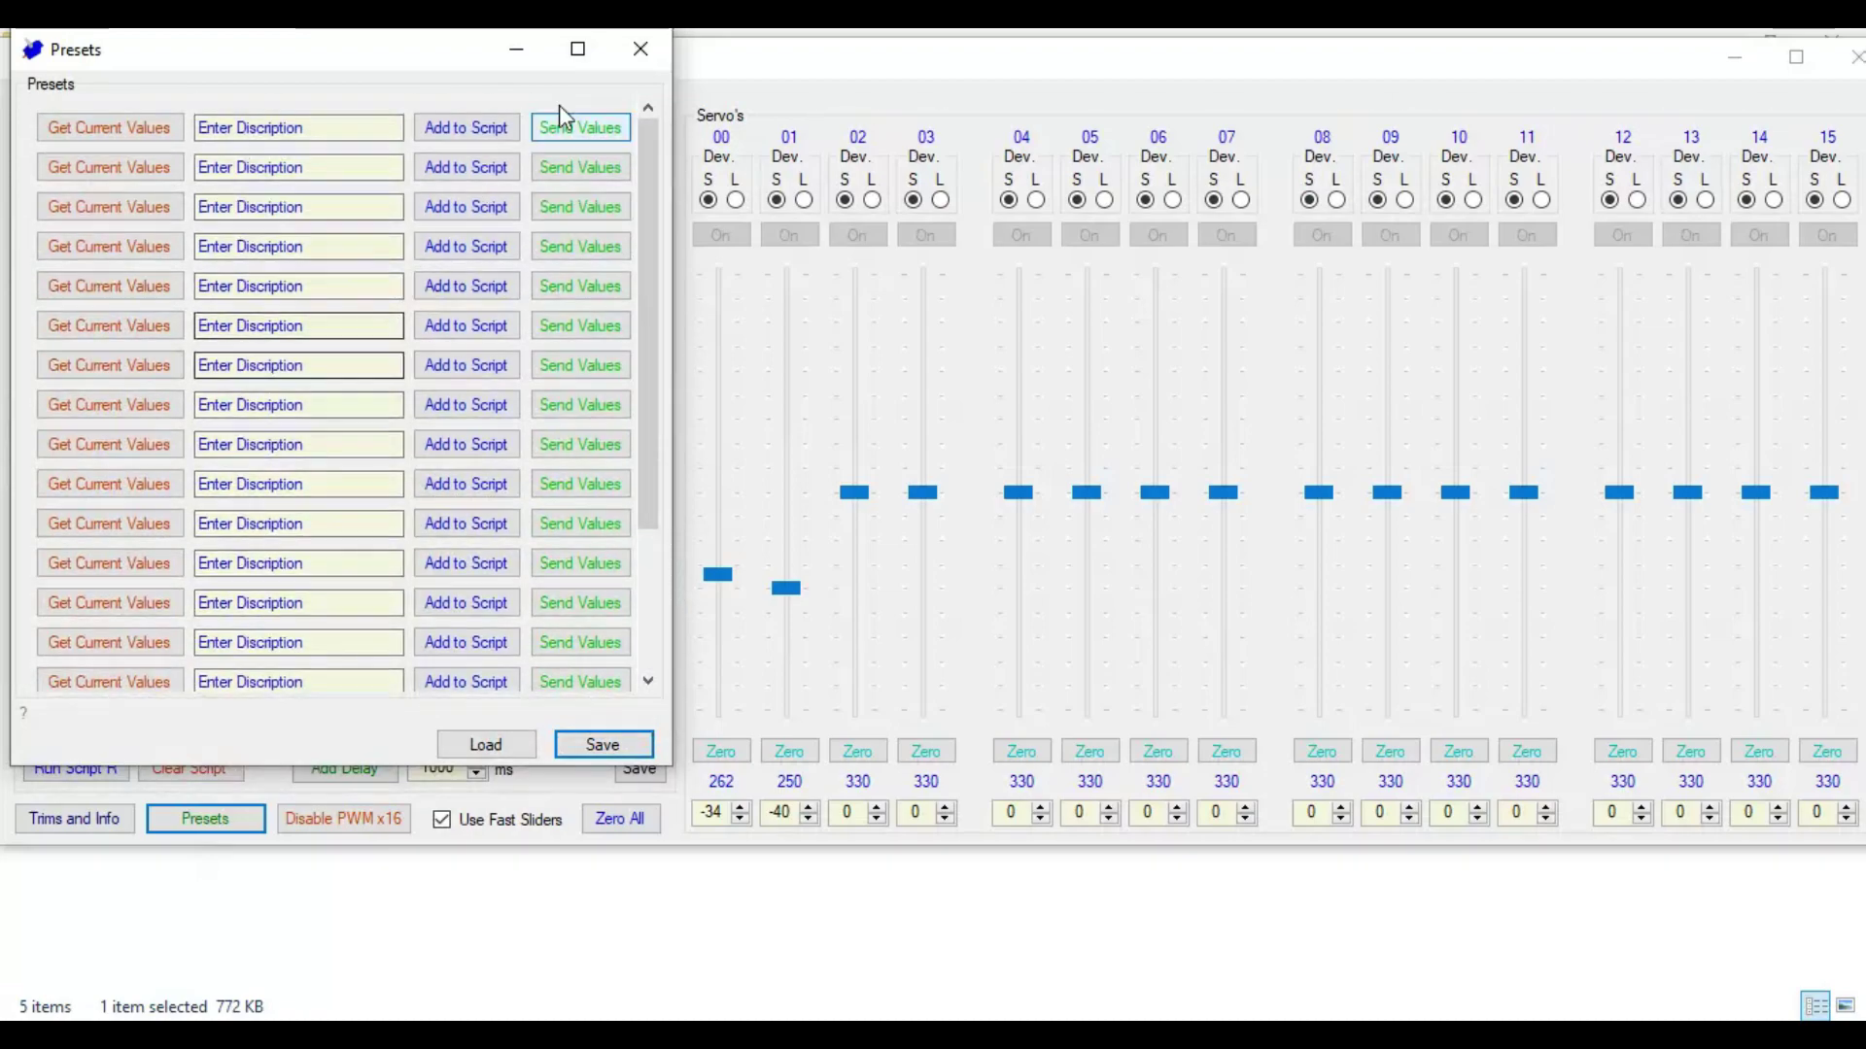
pyautogui.click(641, 49)
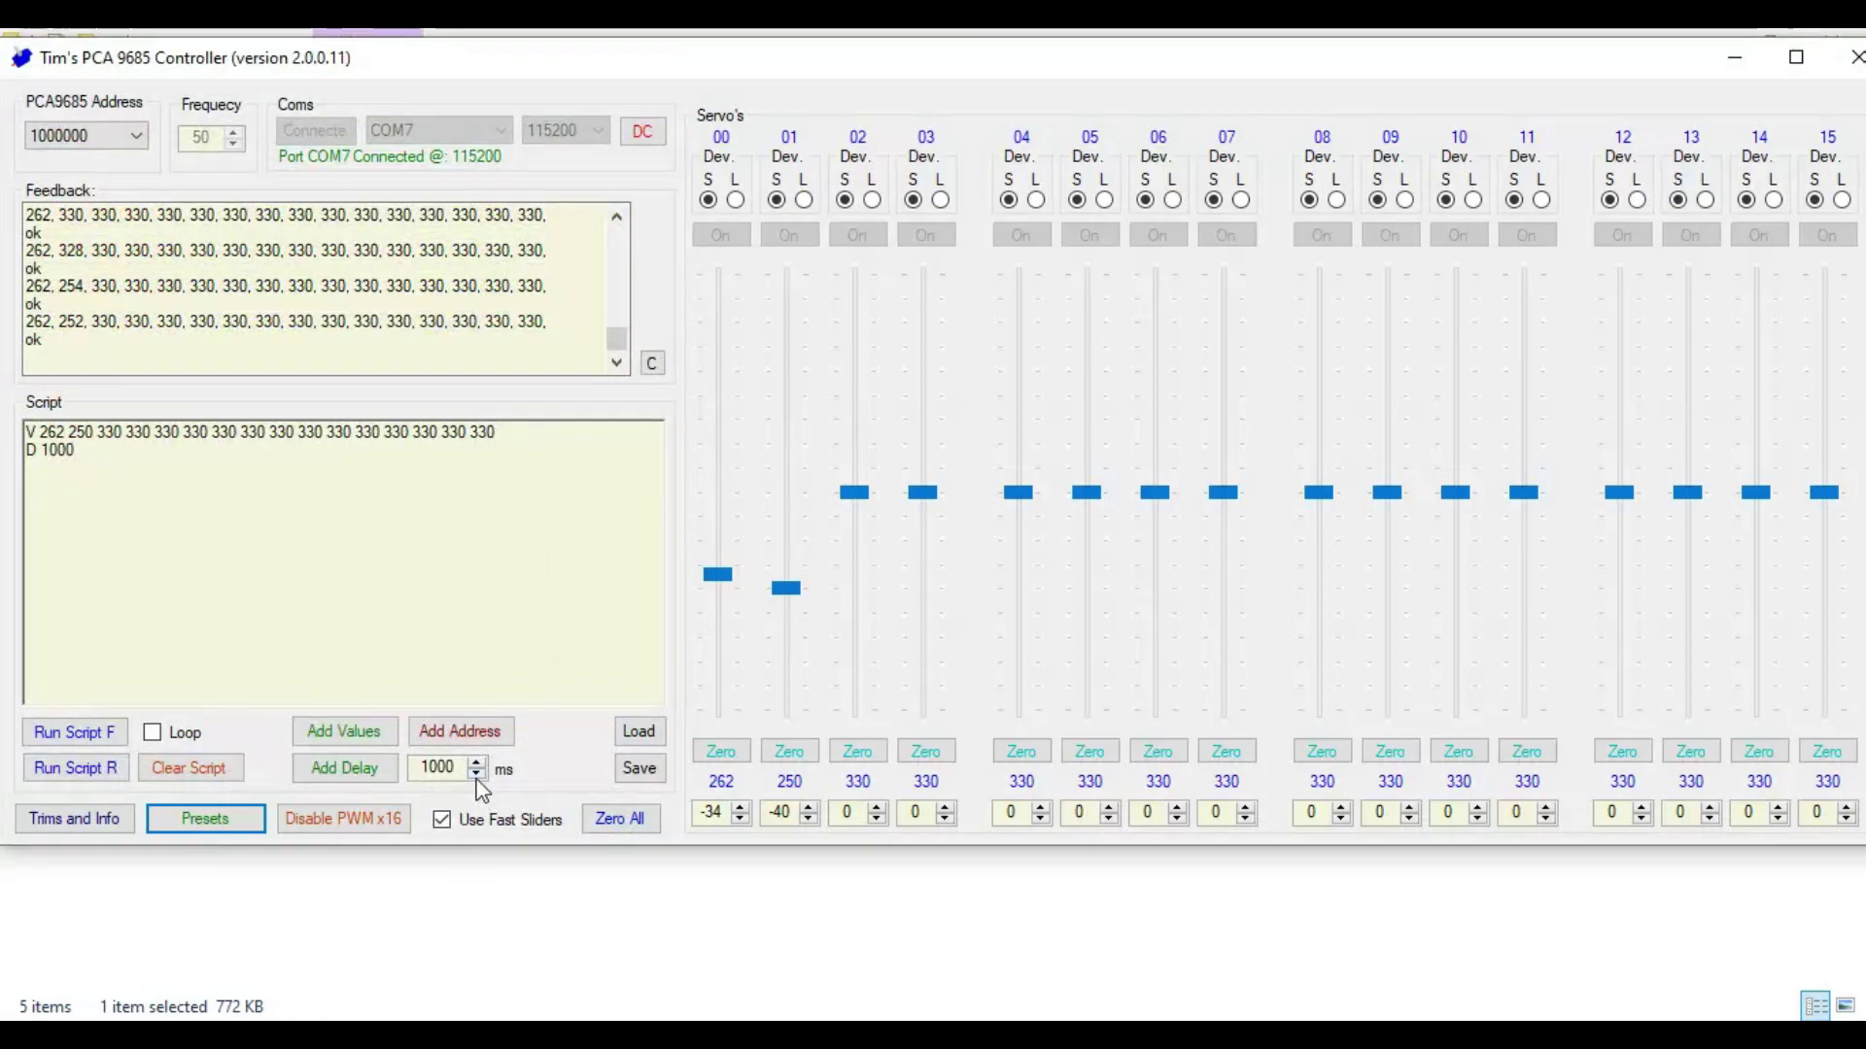
# Disconnect the controller from port COM7.
pyautogui.click(642, 131)
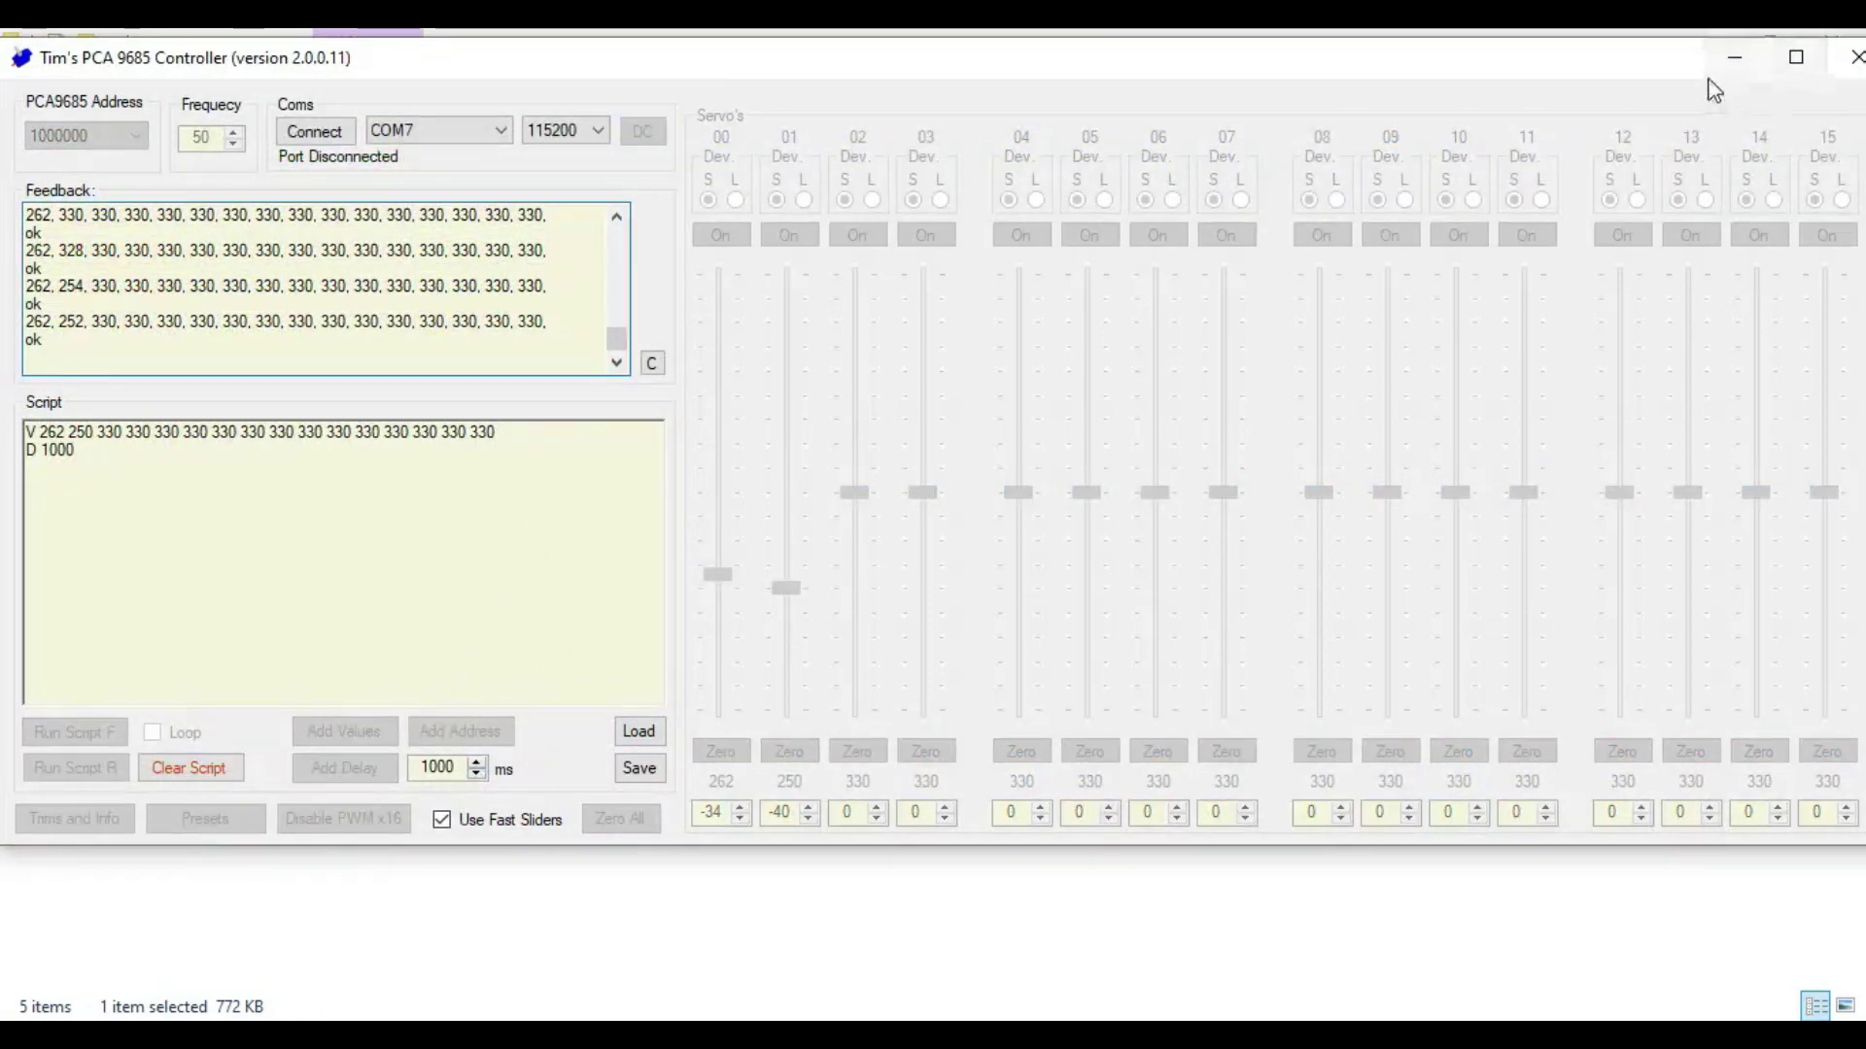
# Minimise the controller and extract the XLoader archive into its own folder inside the Arduino folder.
pyautogui.click(1735, 59)
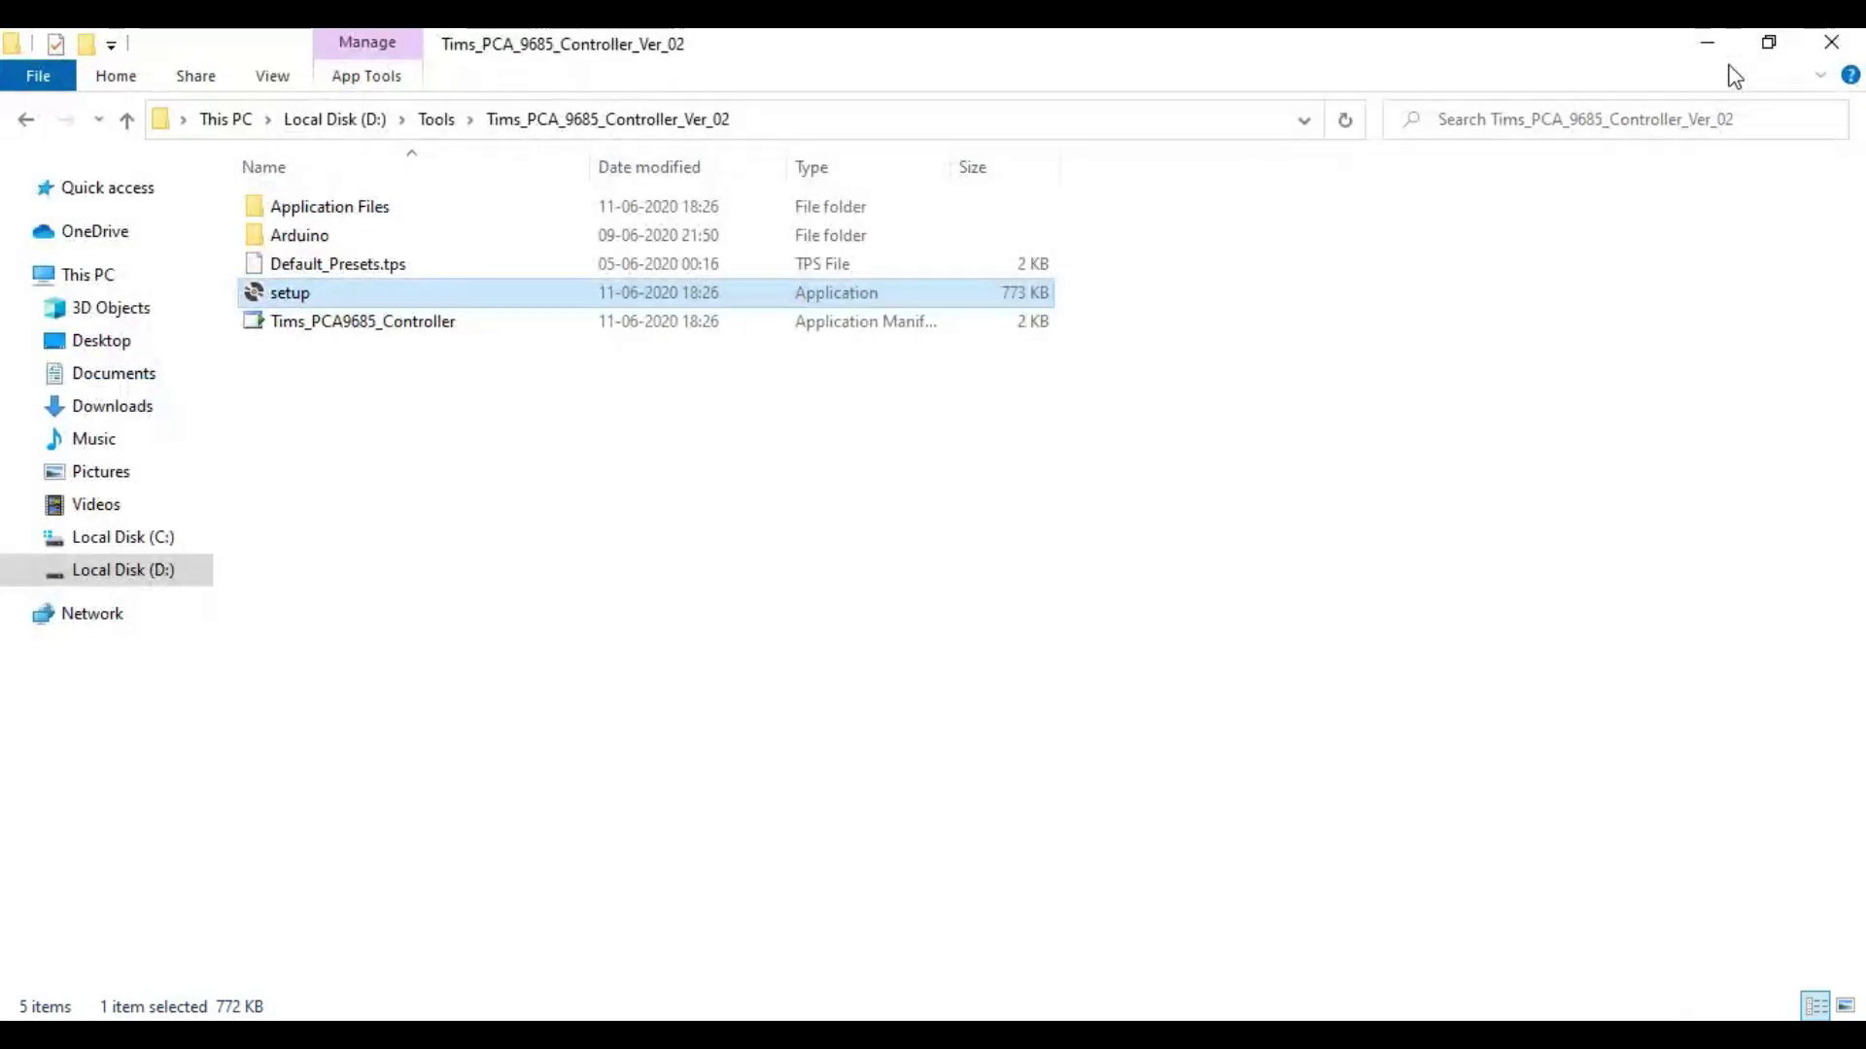
pyautogui.doubleClick(373, 243)
pyautogui.rightClick(305, 298)
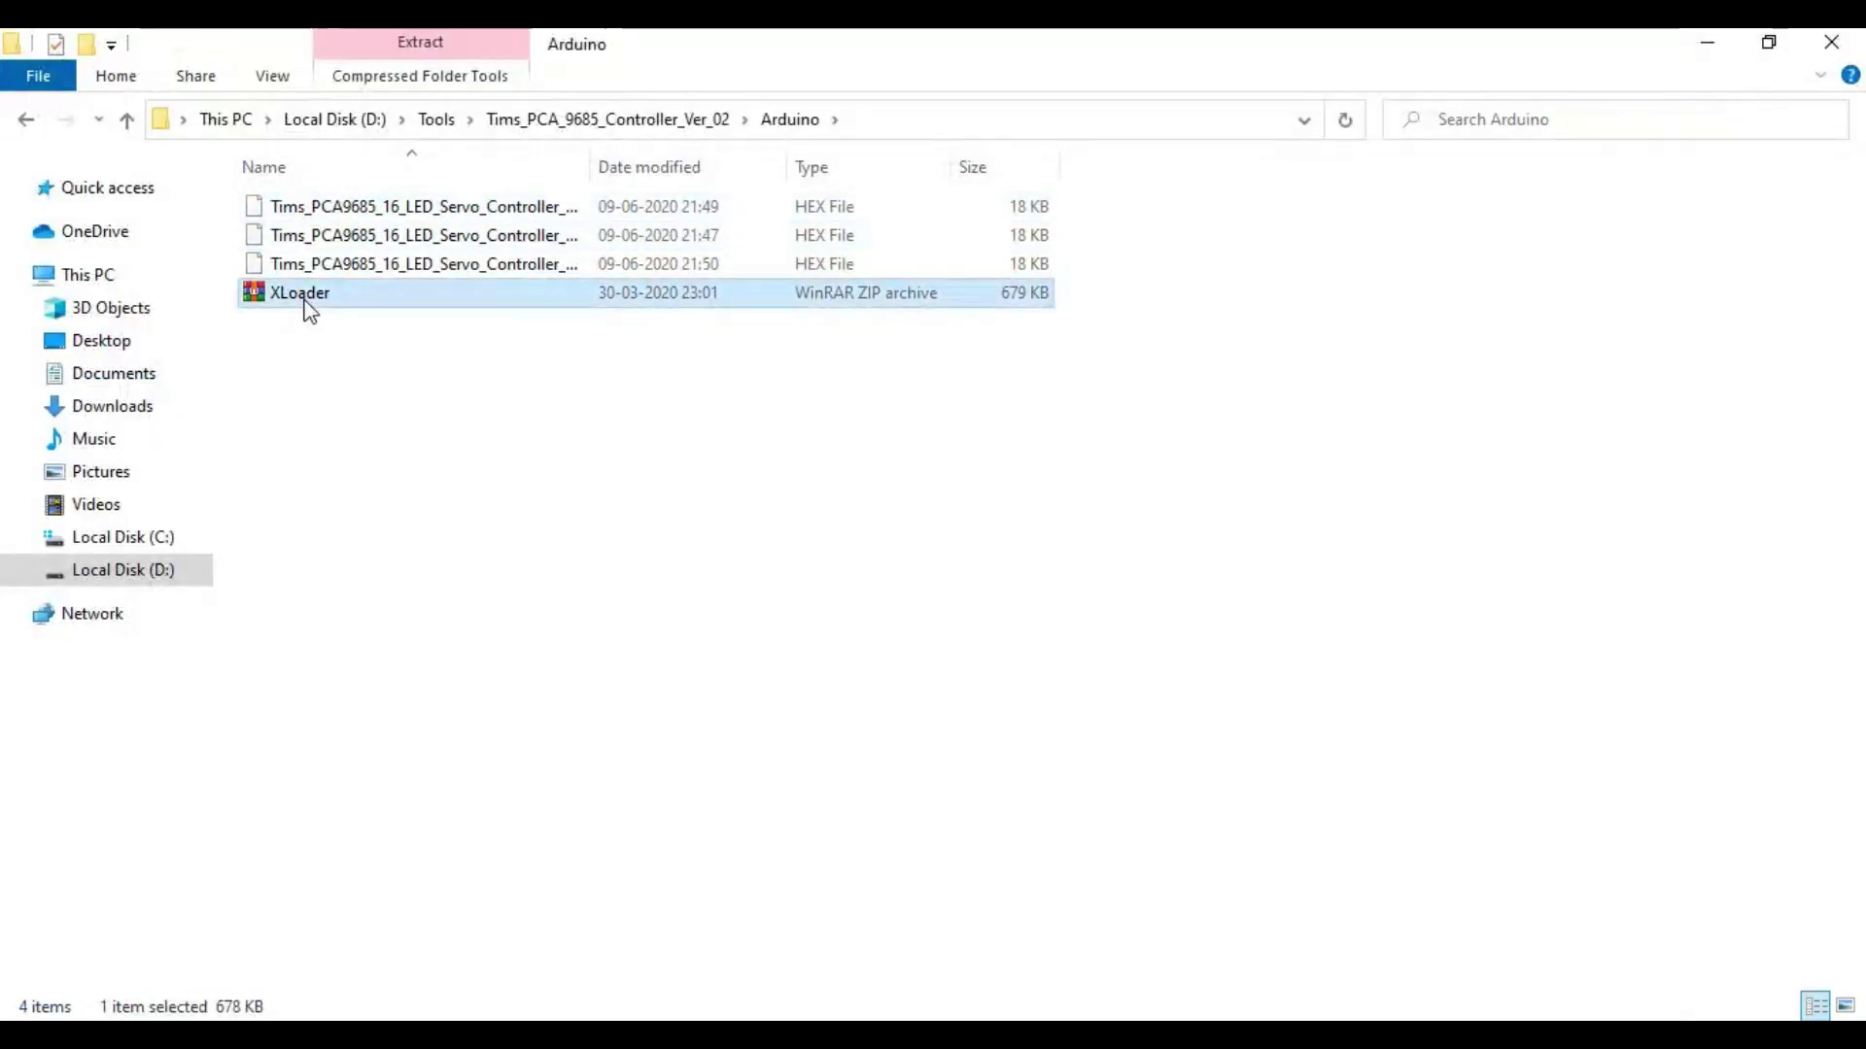
pyautogui.click(404, 380)
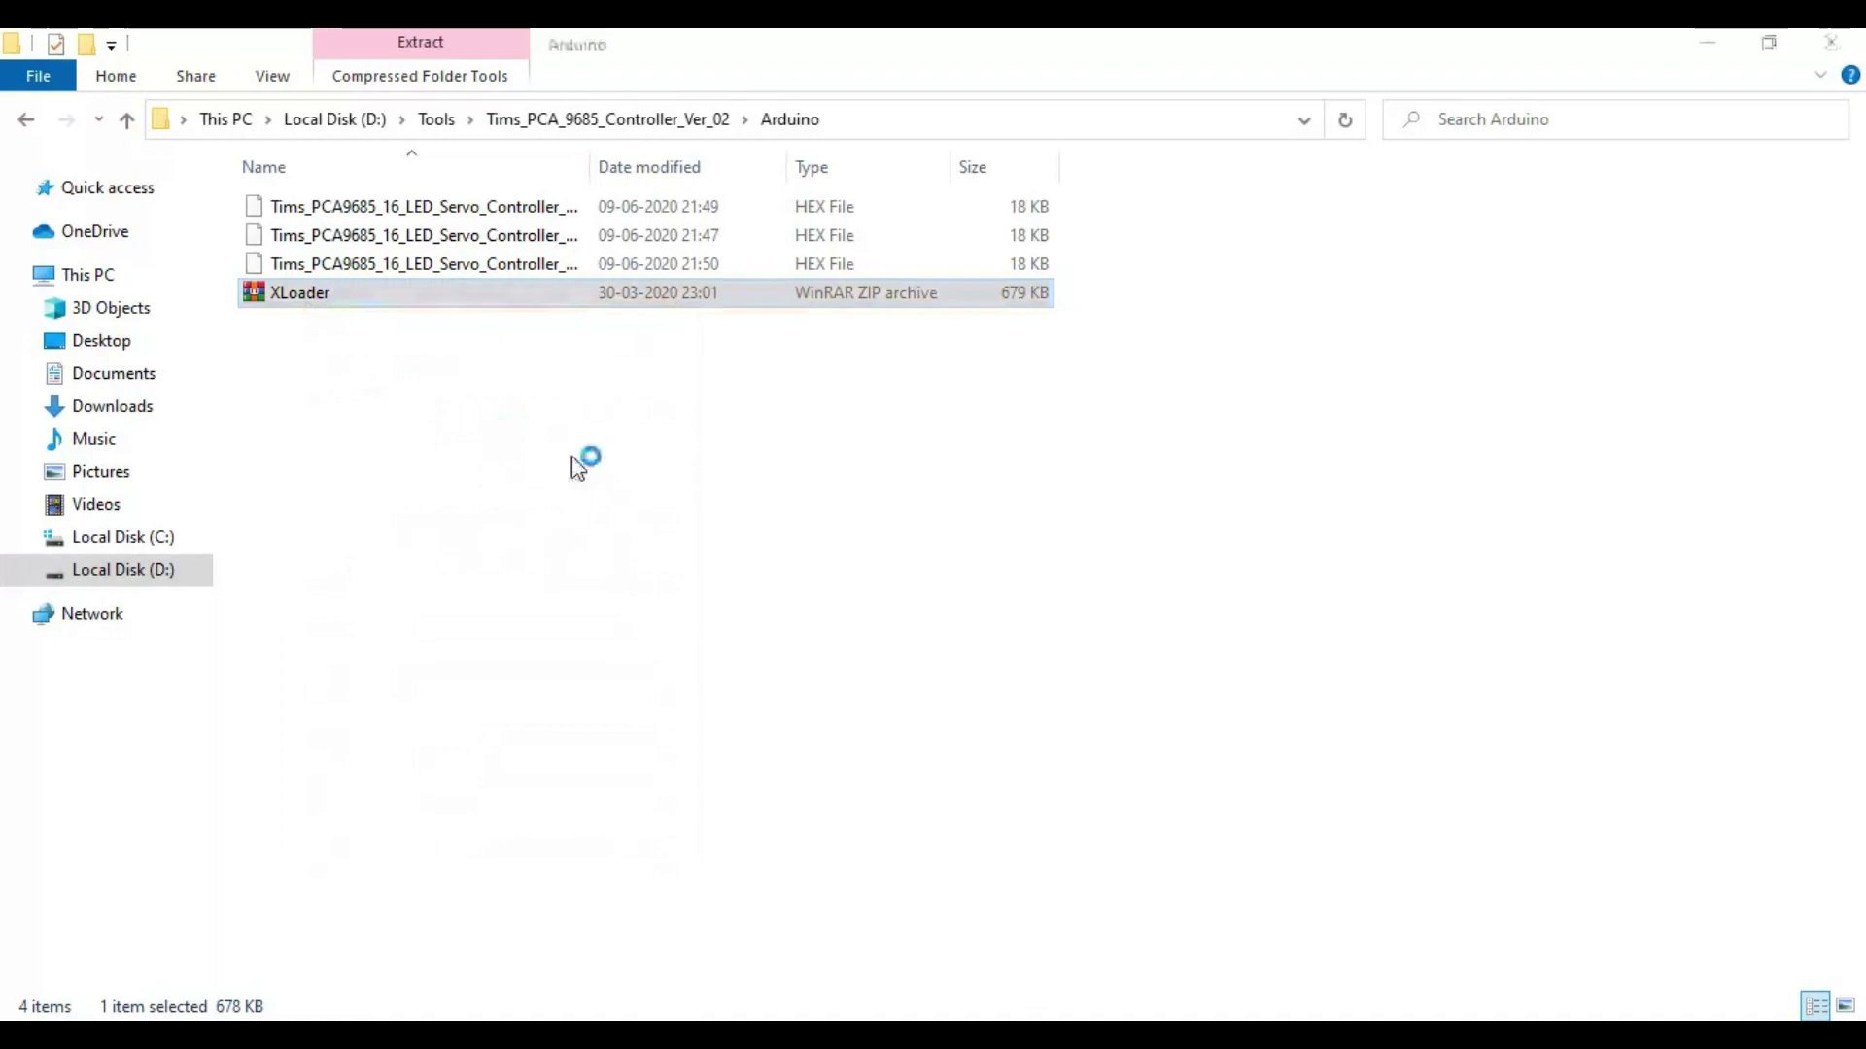
pyautogui.click(1013, 821)
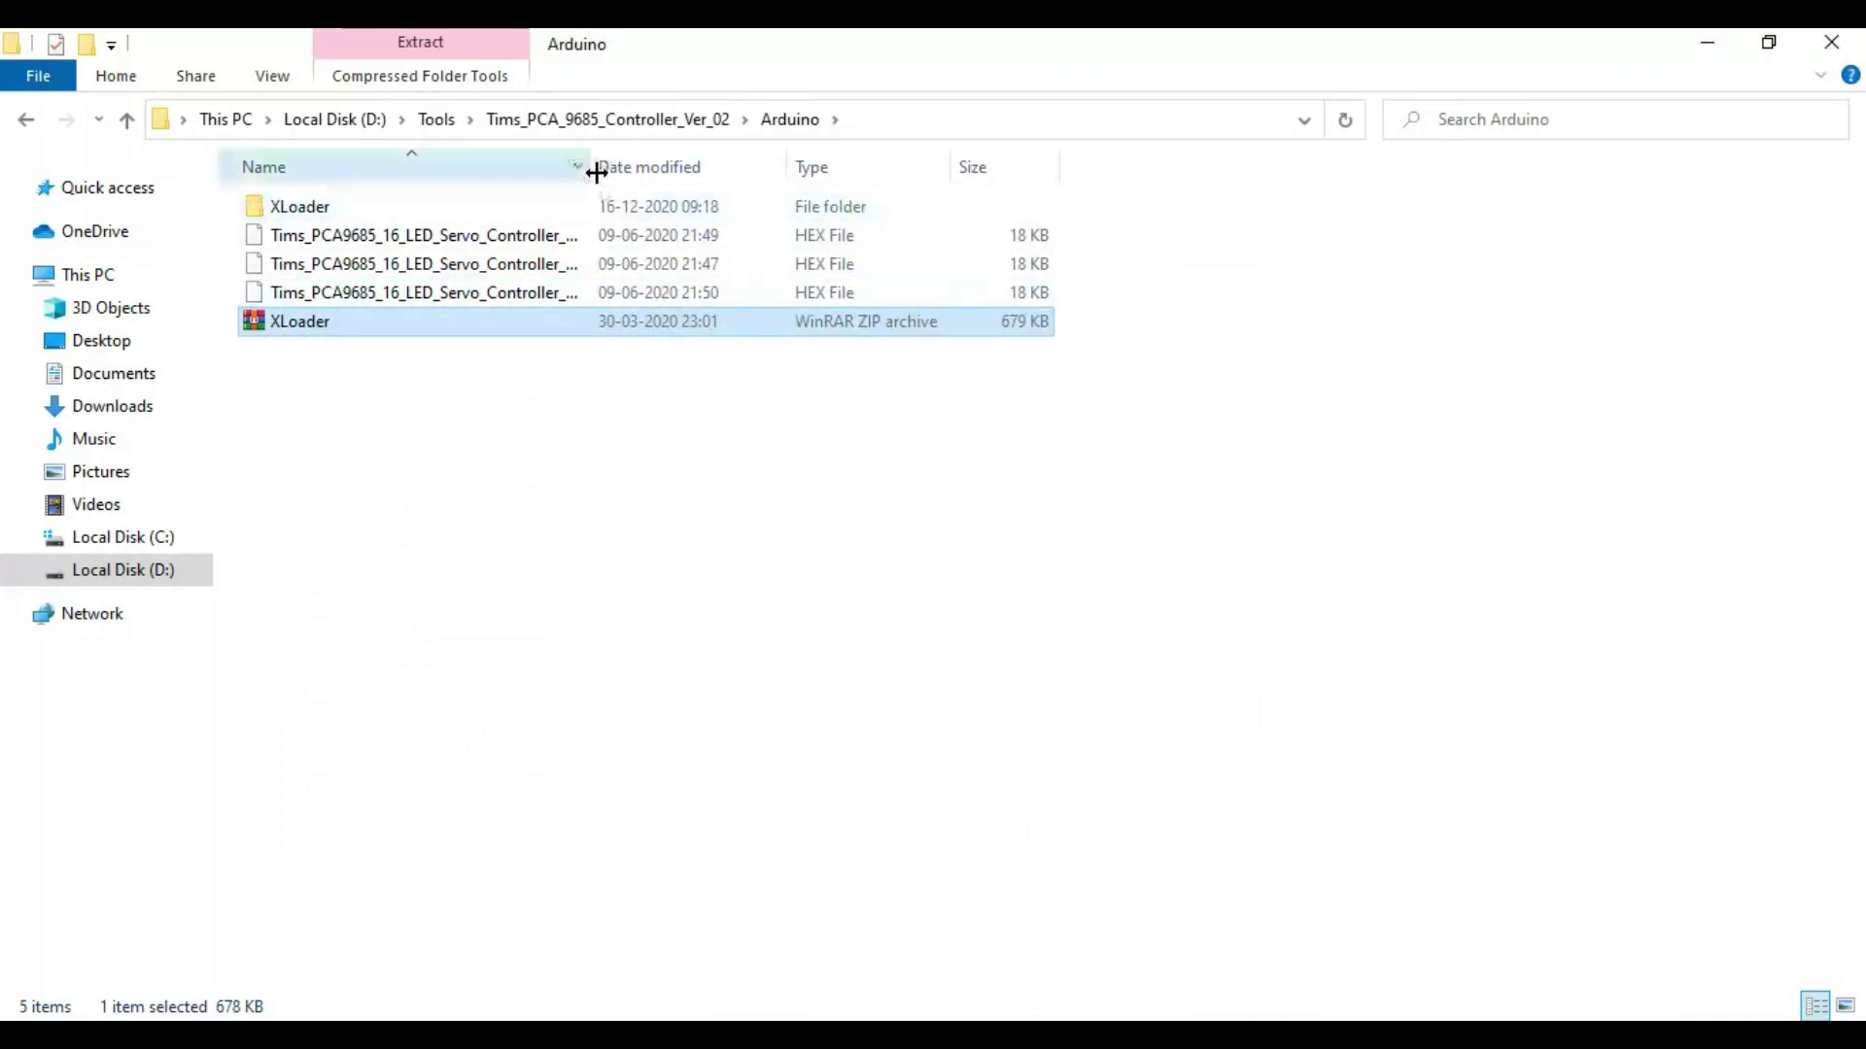
# Widen the file name column and examine the UNO, NANO_Old and NANO firmware hex files.
pyautogui.moveTo(592, 166); pyautogui.dragTo(785, 167)
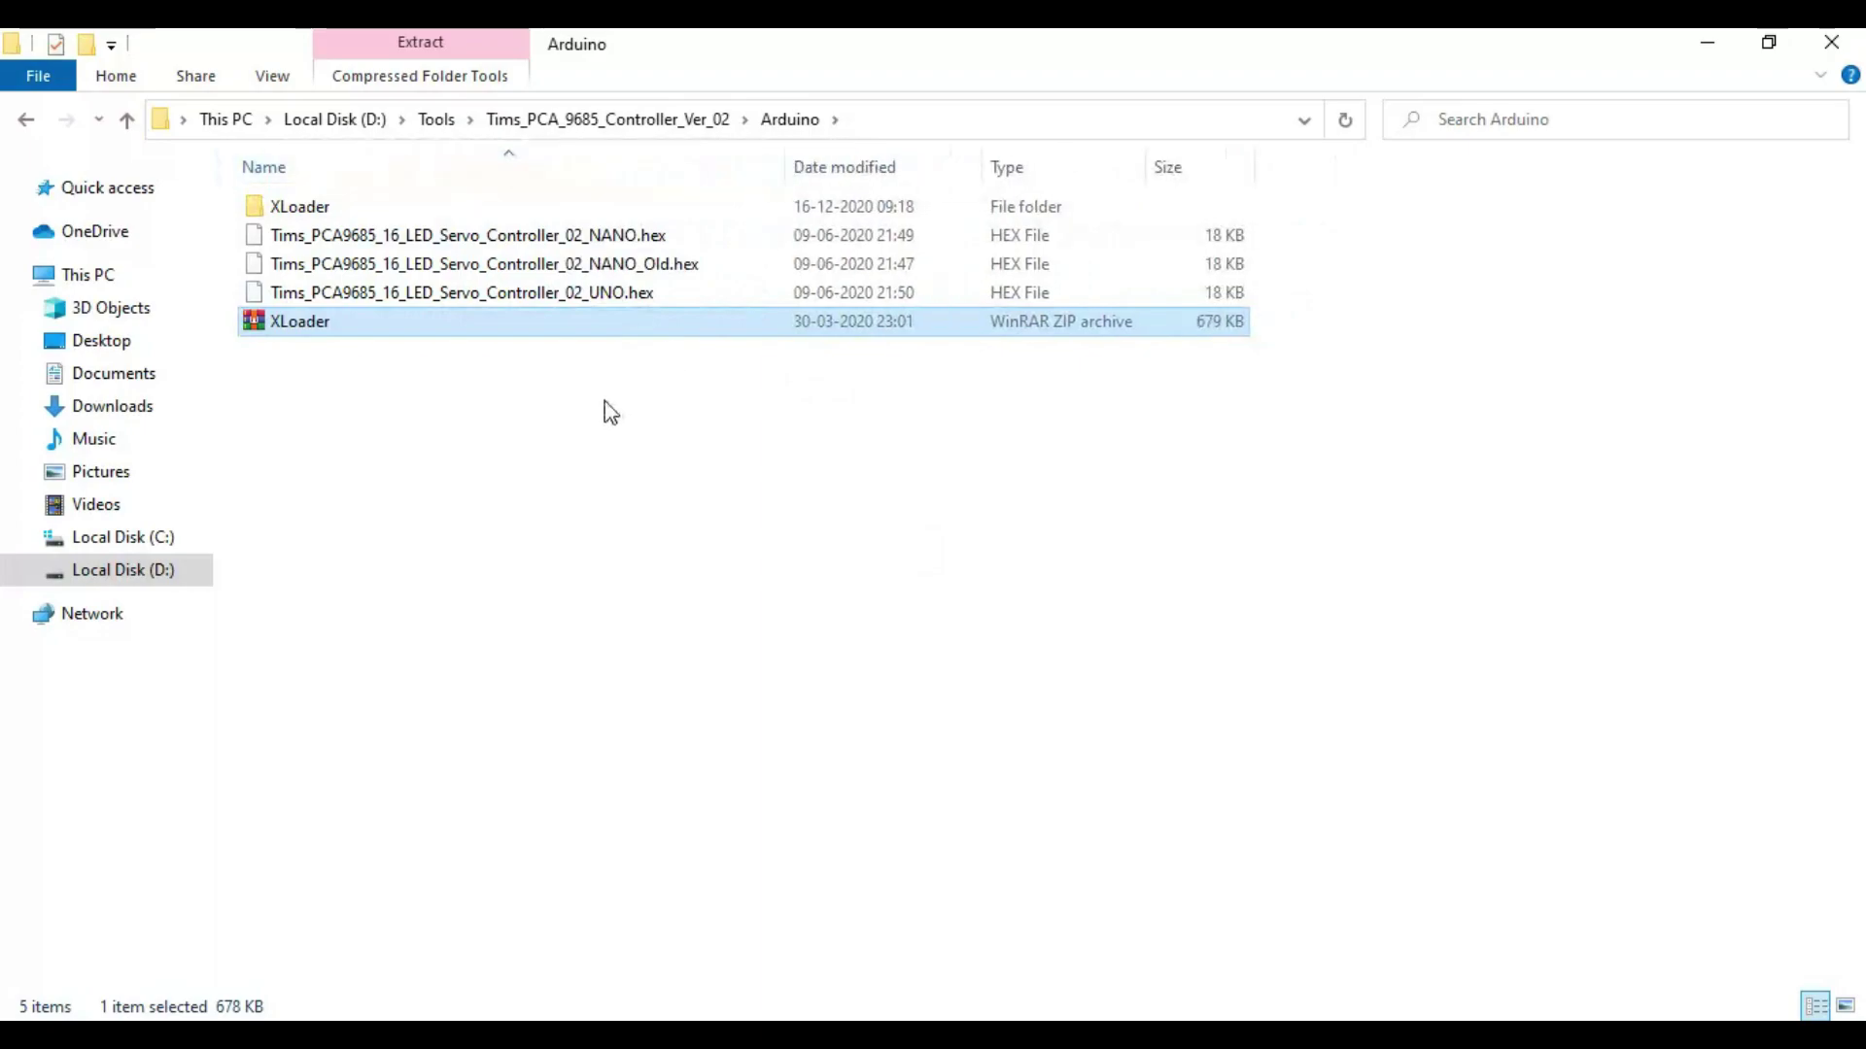
pyautogui.click(541, 299)
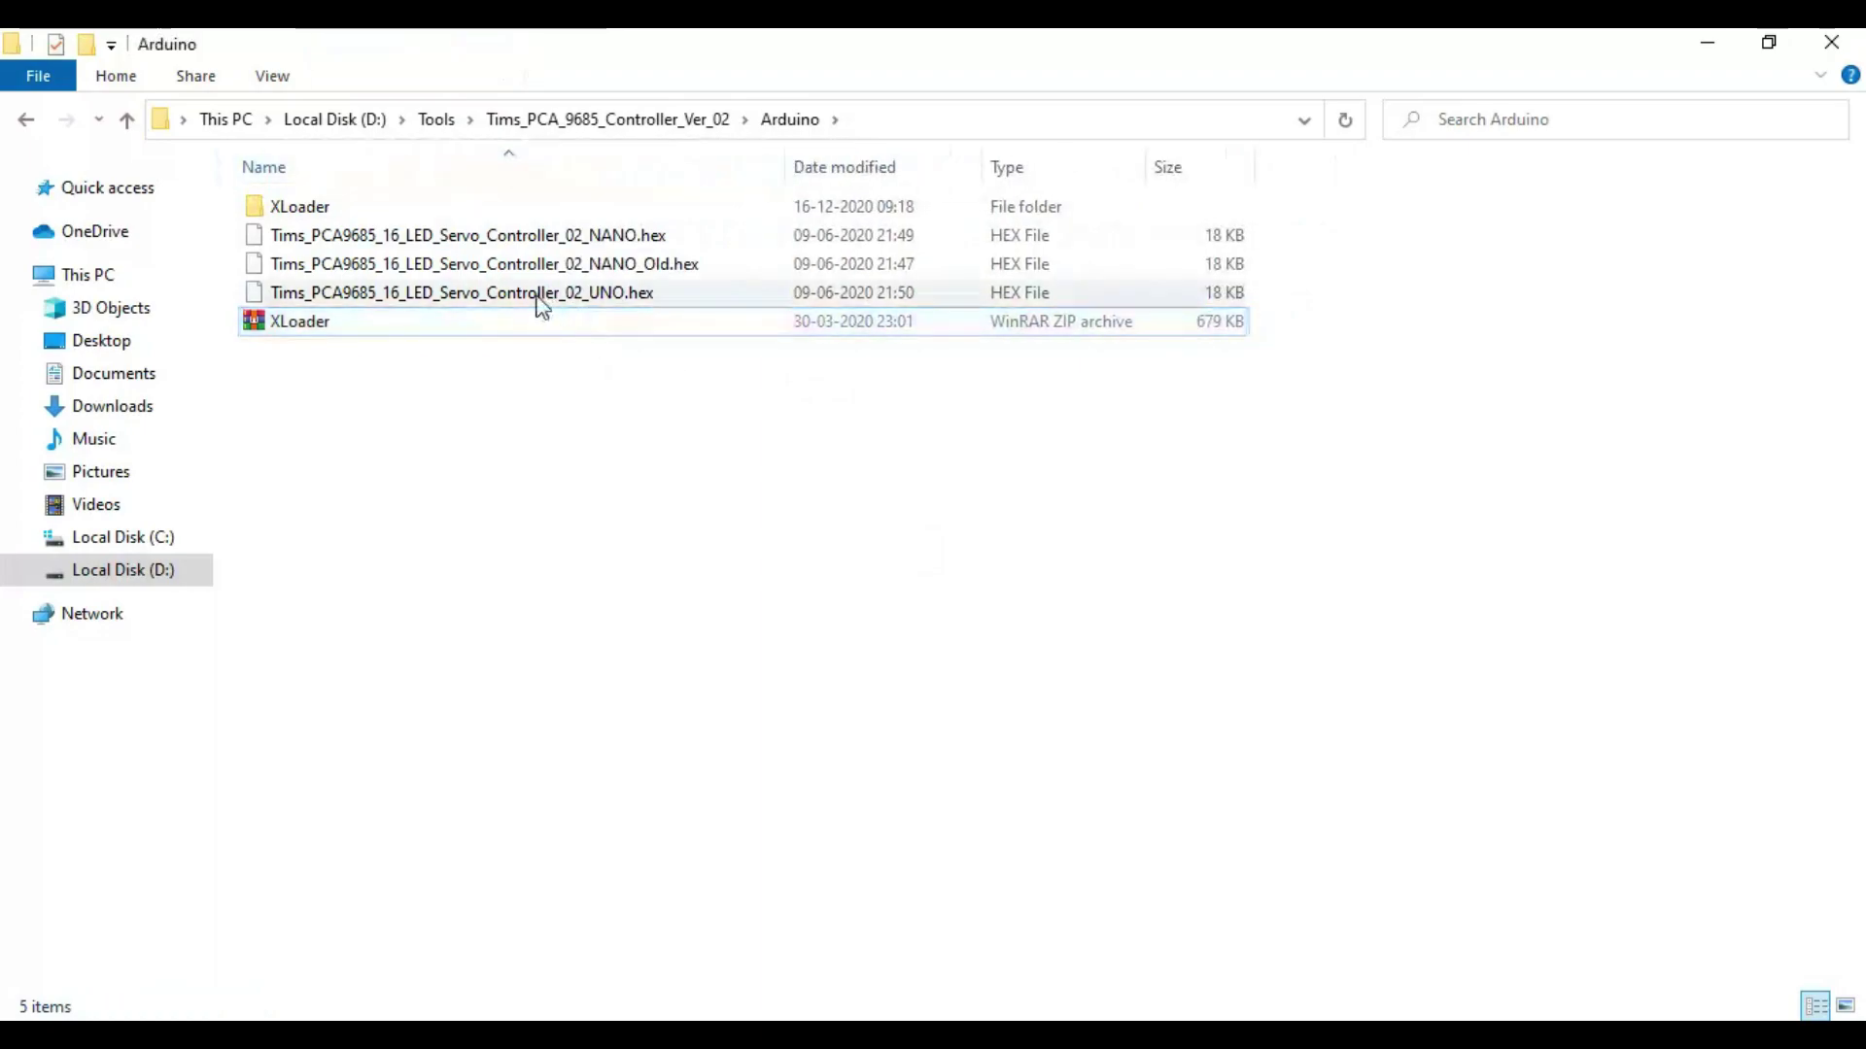
pyautogui.click(492, 263)
pyautogui.click(499, 236)
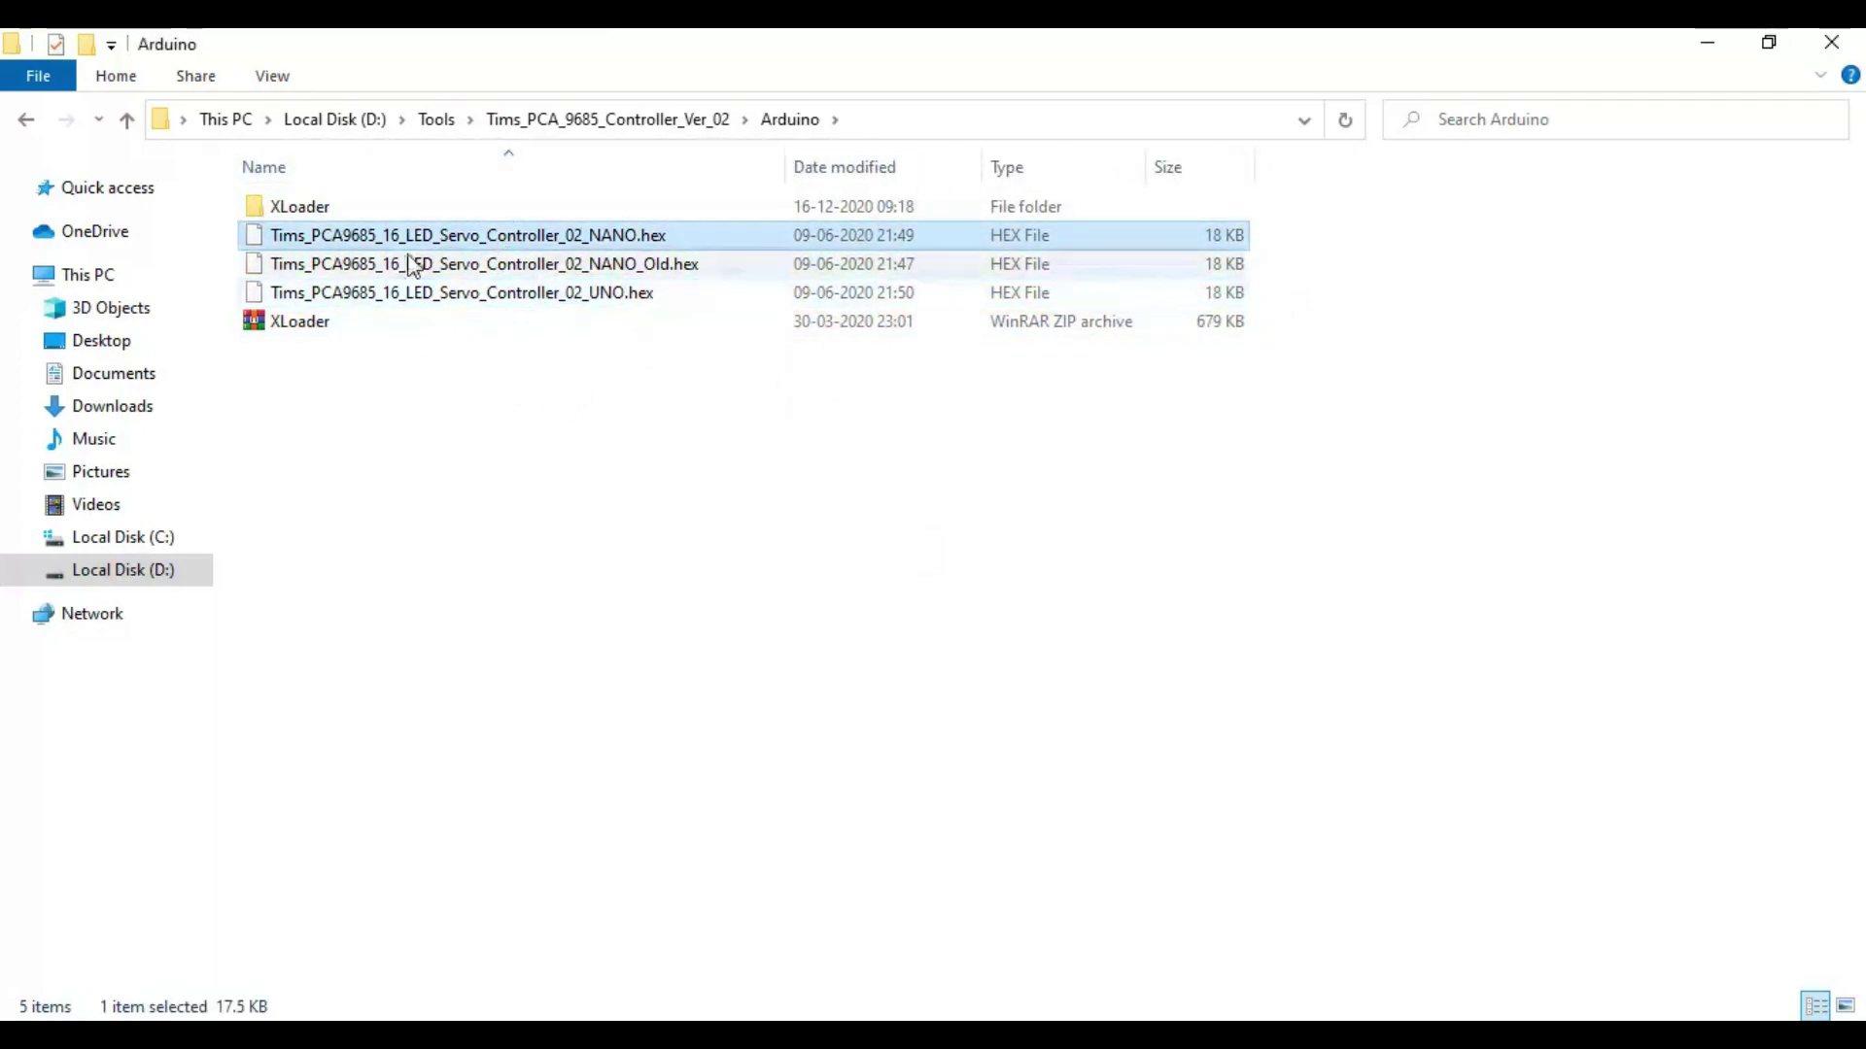
# Launch the XLoader application from the nested XLoader folder.
pyautogui.doubleClick(317, 206)
pyautogui.click(321, 214)
pyautogui.doubleClick(321, 214)
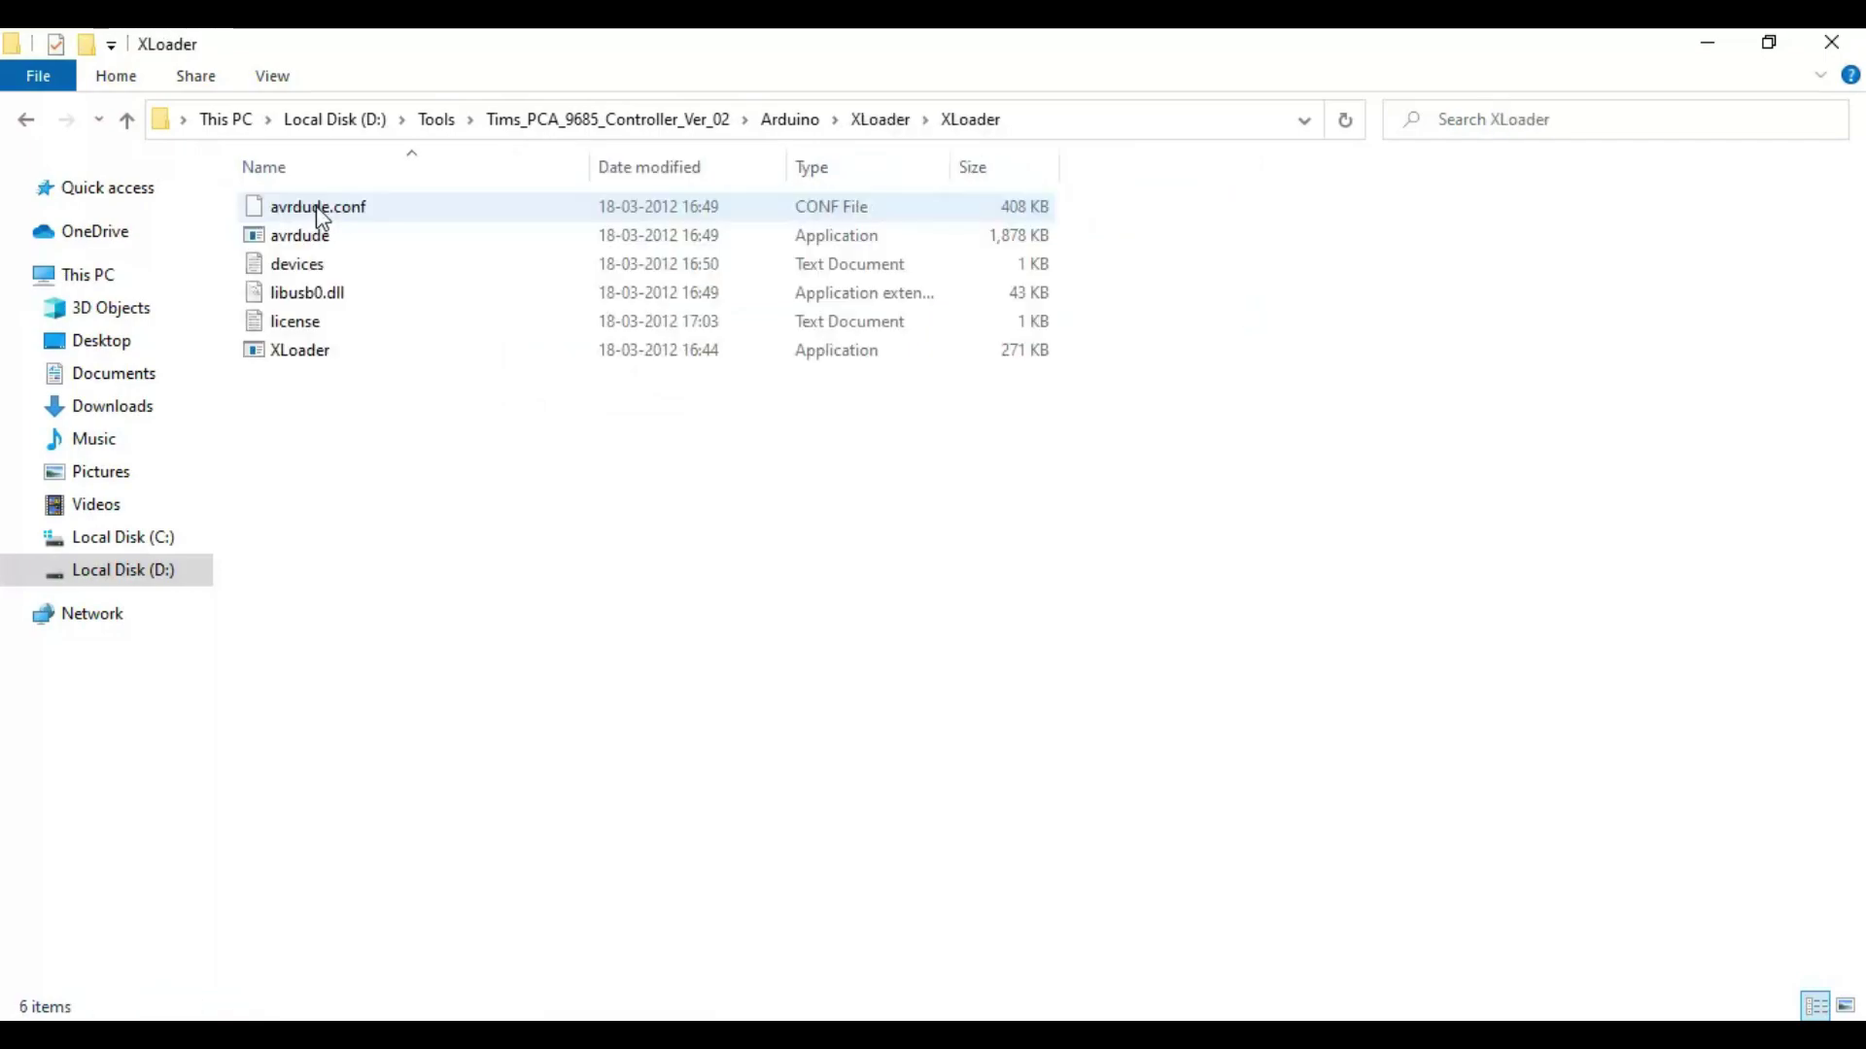
pyautogui.click(316, 354)
pyautogui.doubleClick(317, 352)
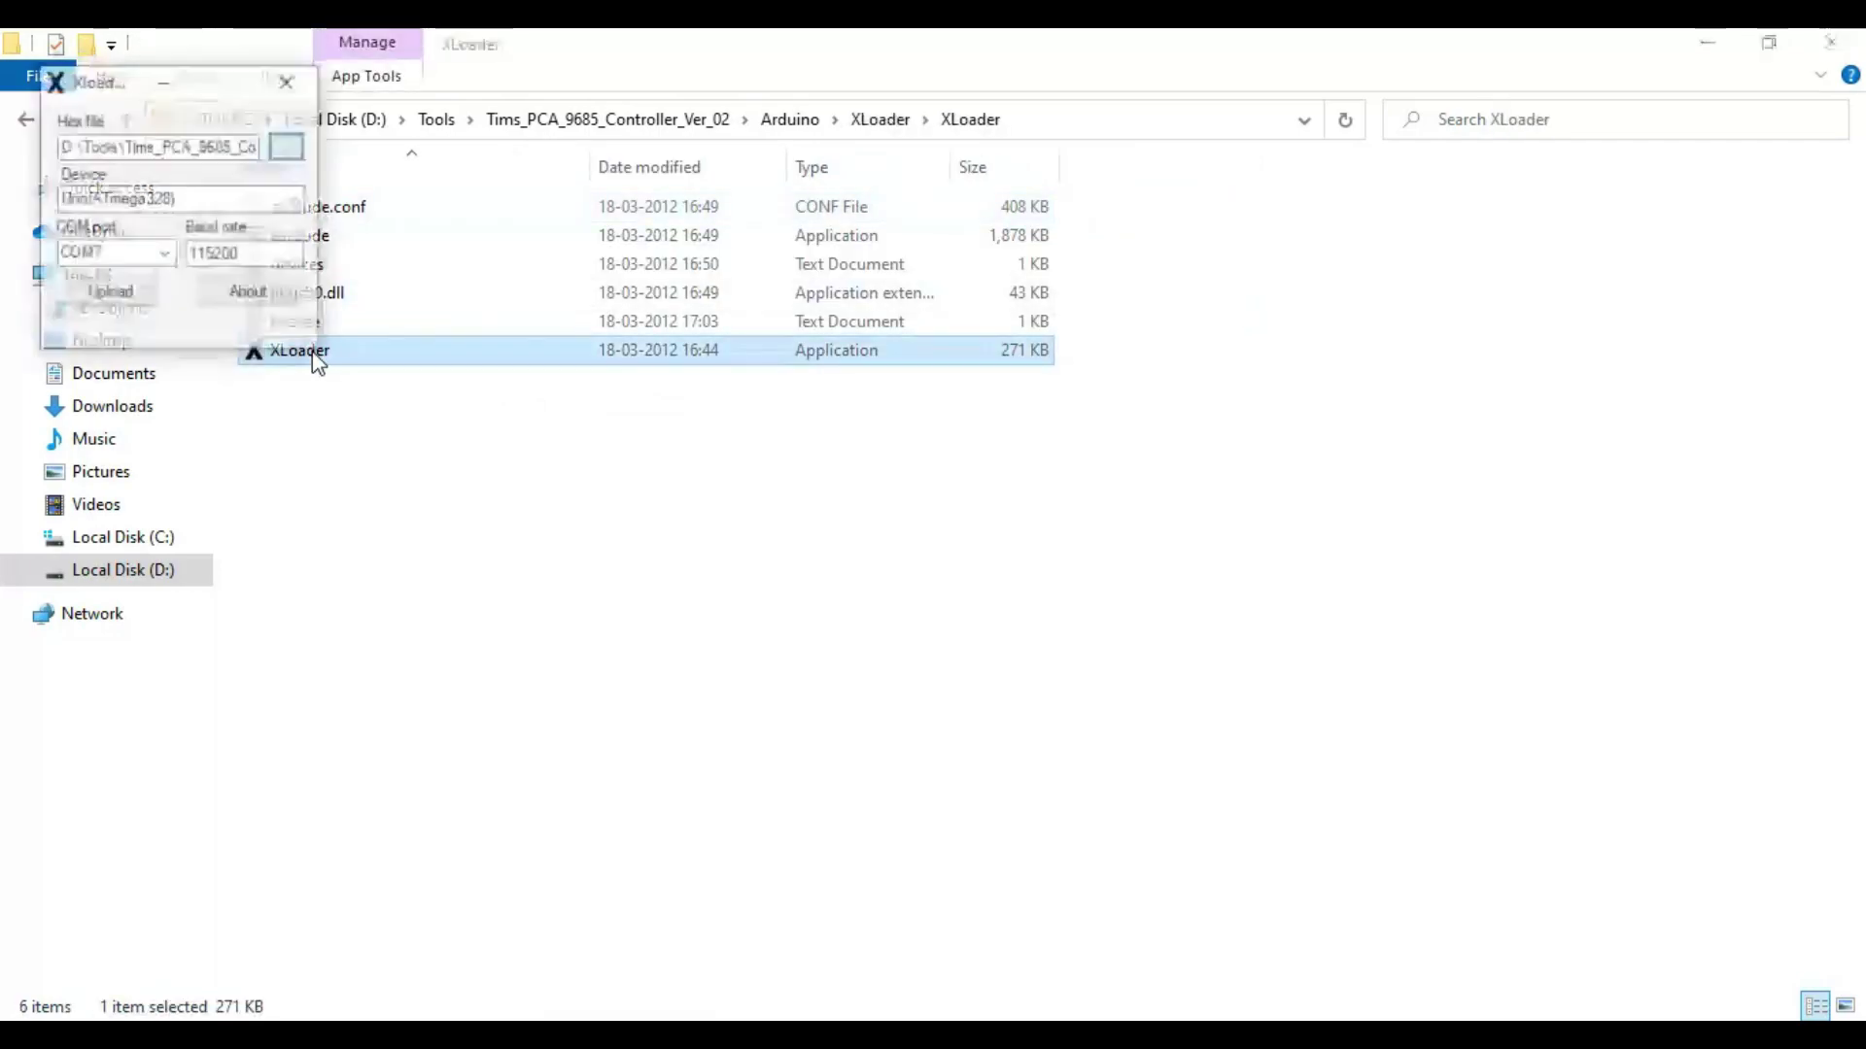
# Check that COM7 is the upload port and choose Uno(ATmega328) as the device.
pyautogui.click(161, 255)
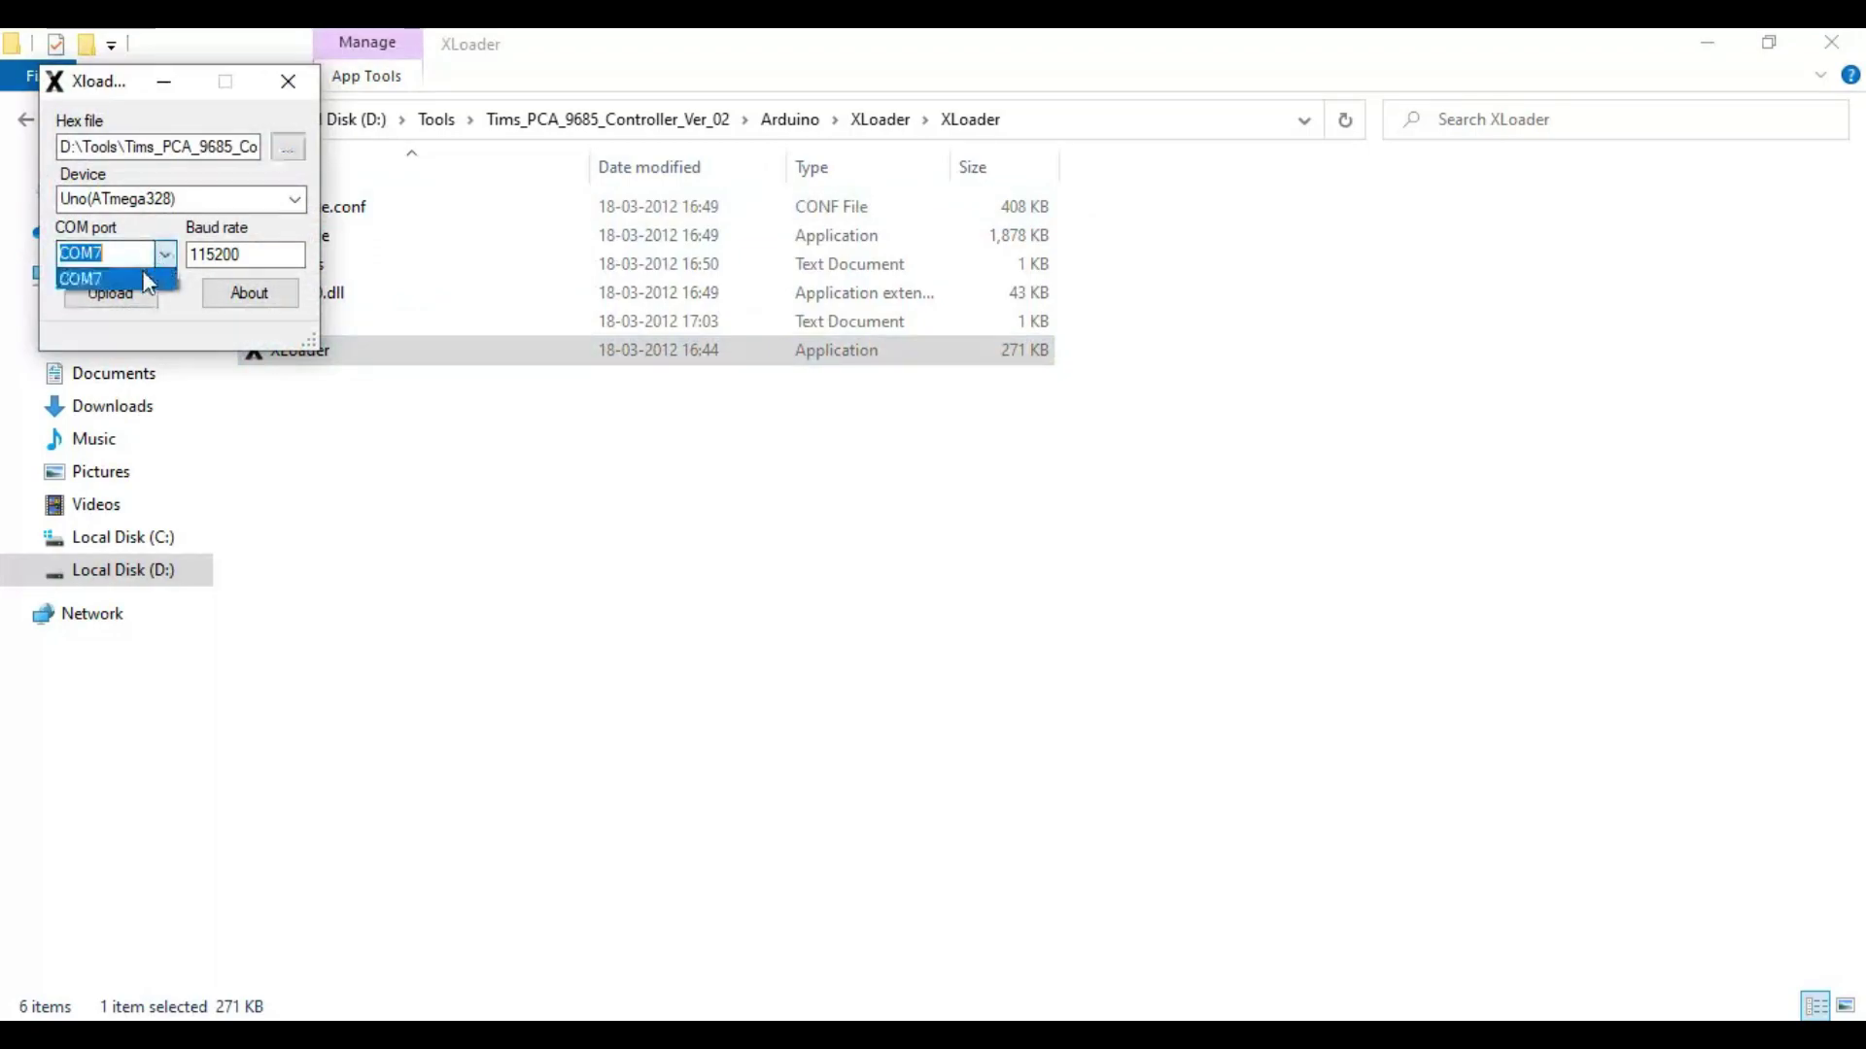
pyautogui.click(185, 199)
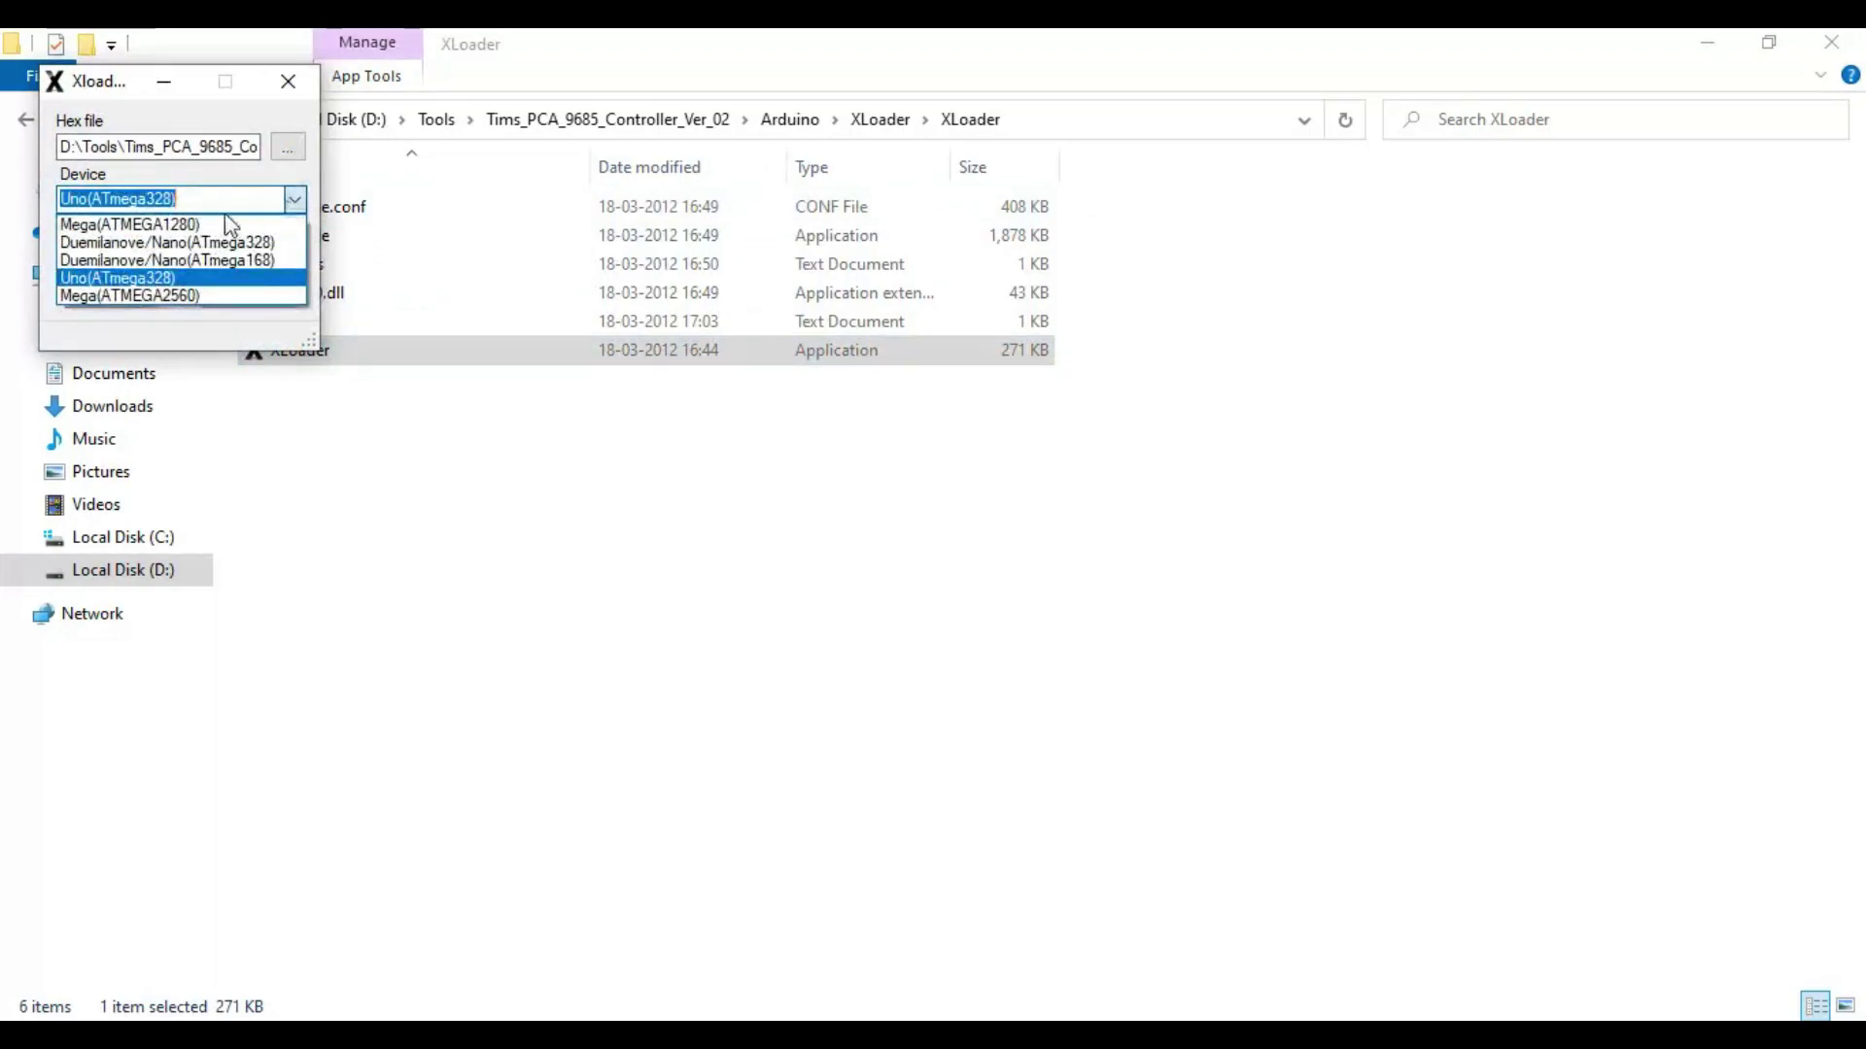
pyautogui.click(165, 280)
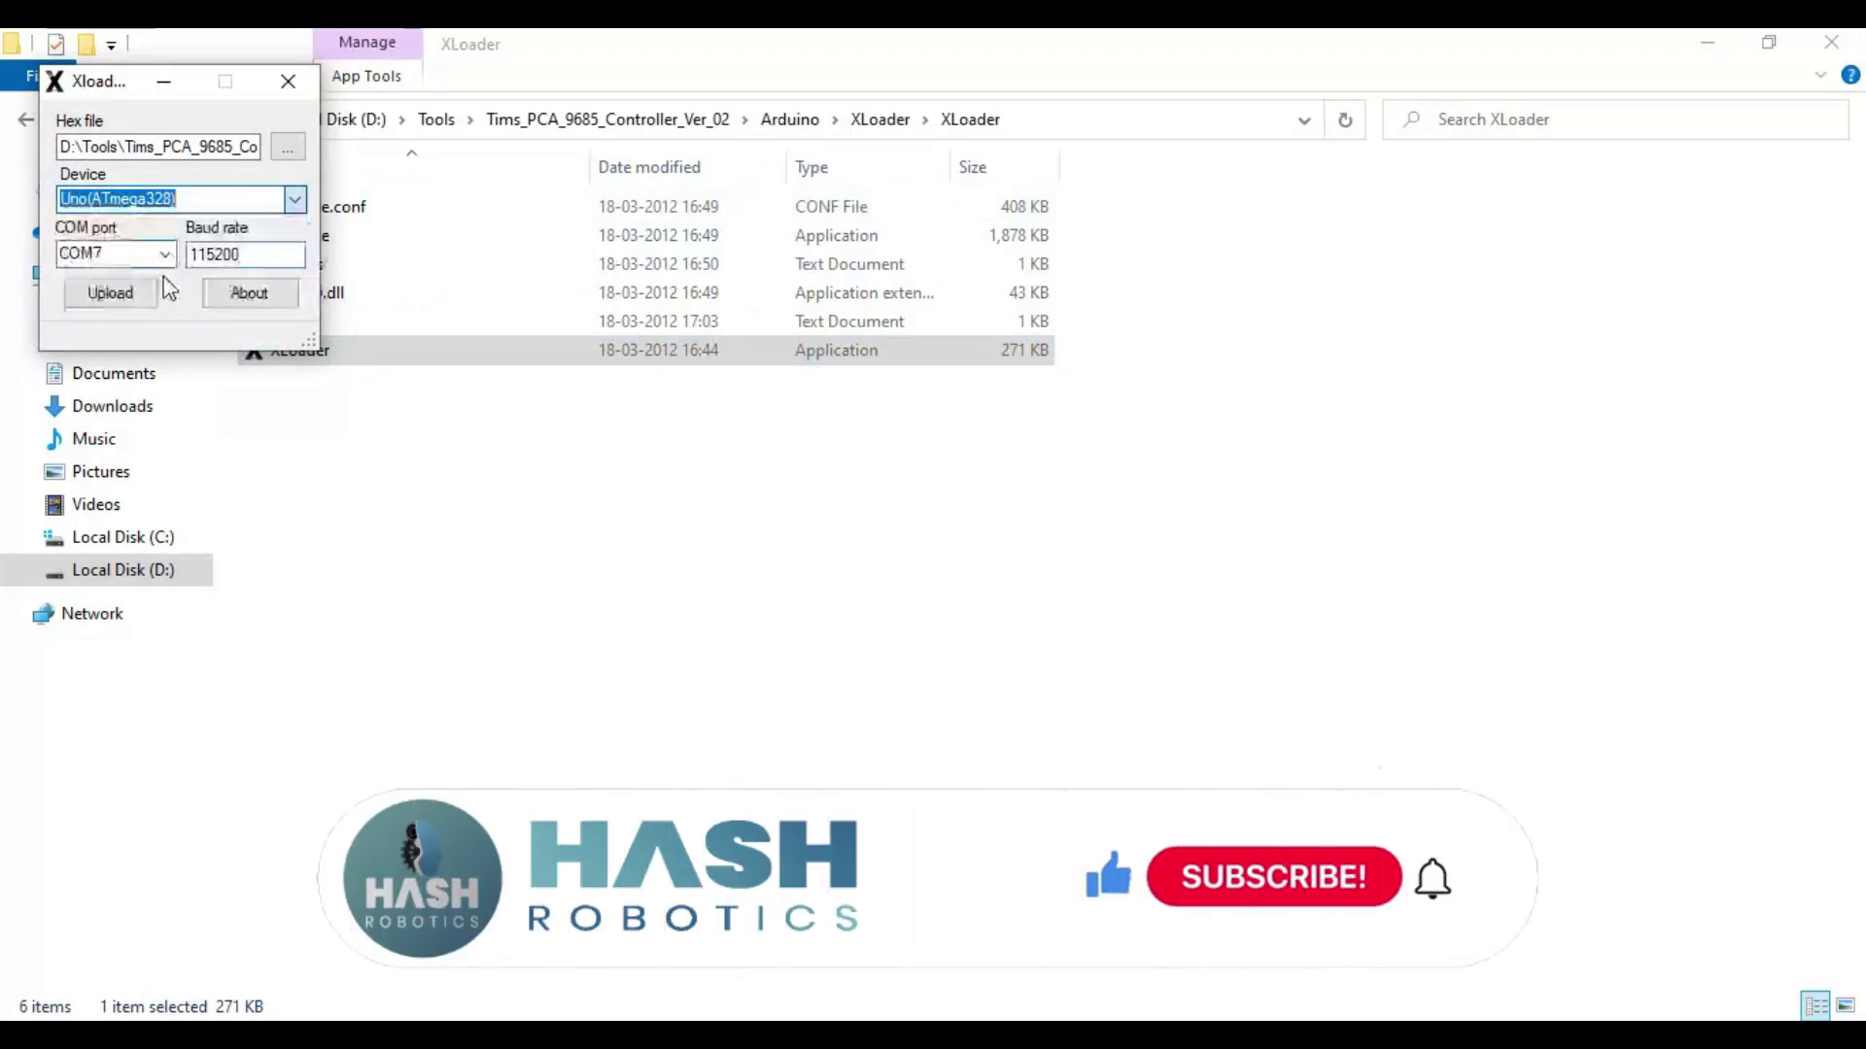
# Load Tims_PCA9685_16_LED_Servo_Controller_02_UNO.hex as the hex file and upload it to the board.
pyautogui.click(287, 148)
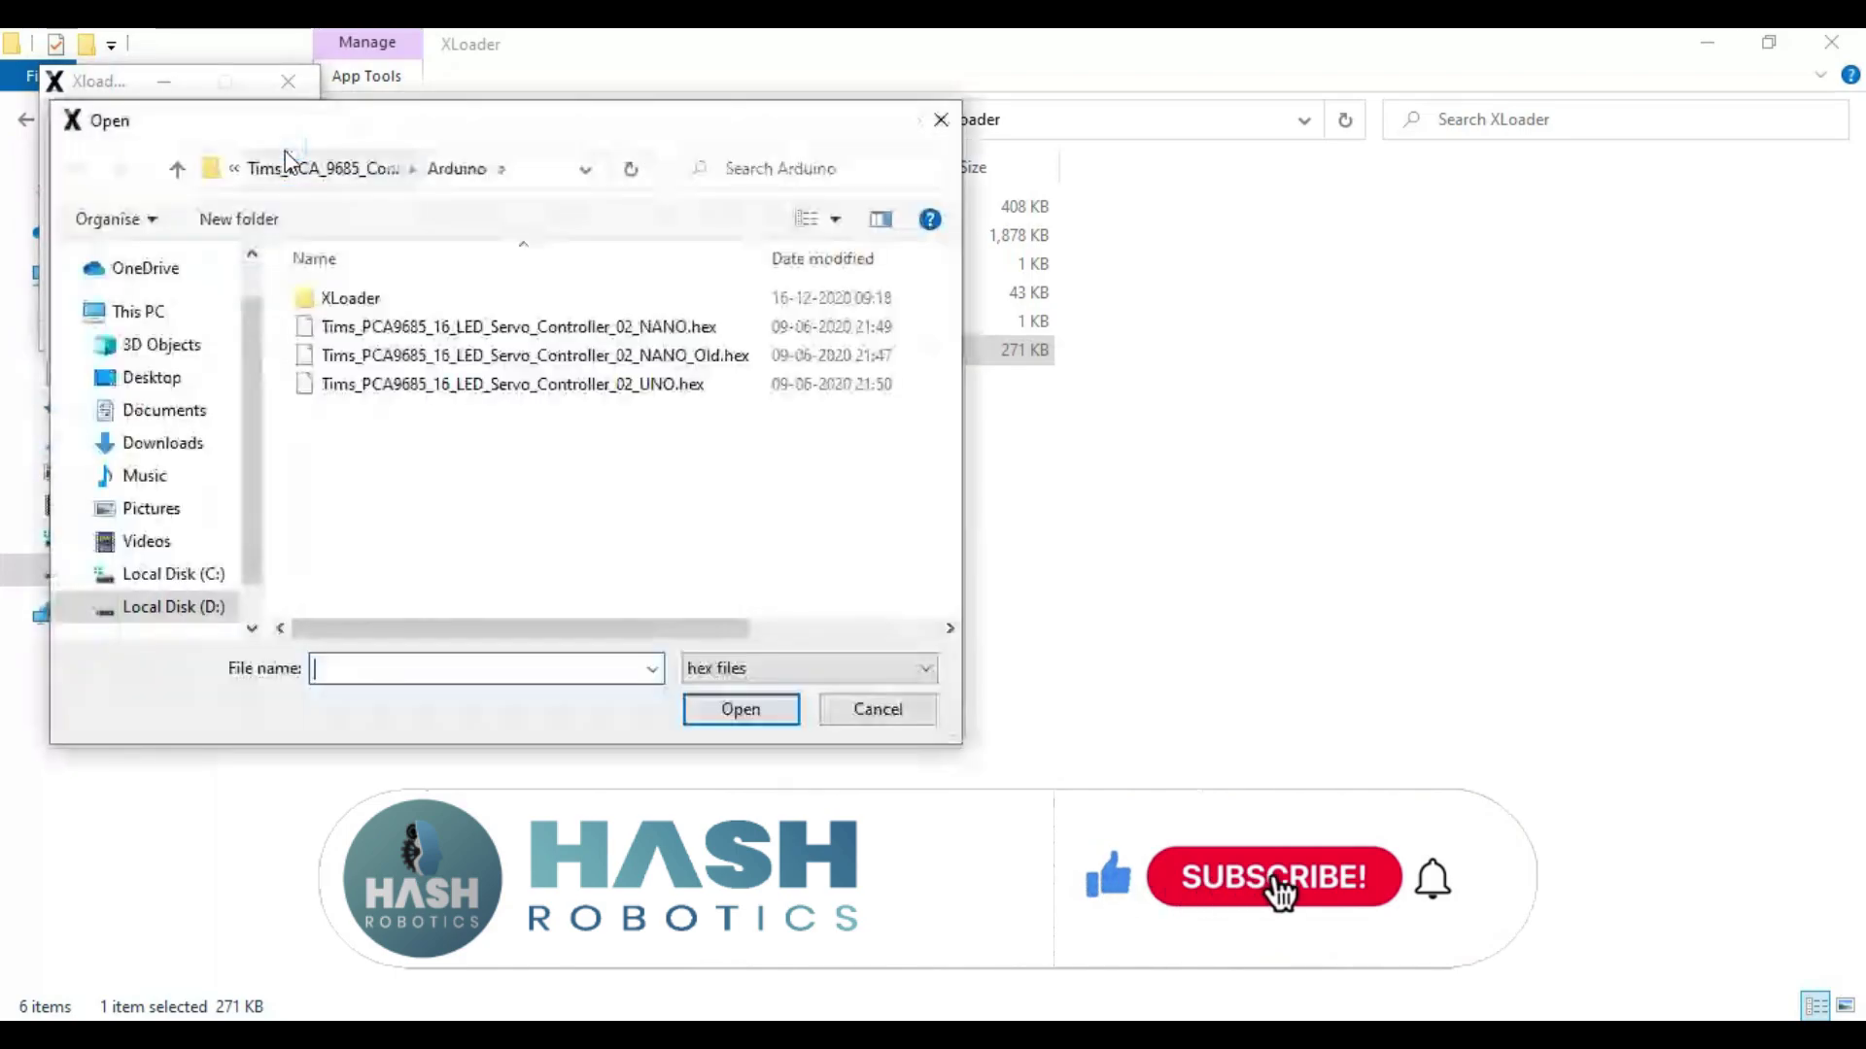
pyautogui.click(556, 387)
pyautogui.click(734, 712)
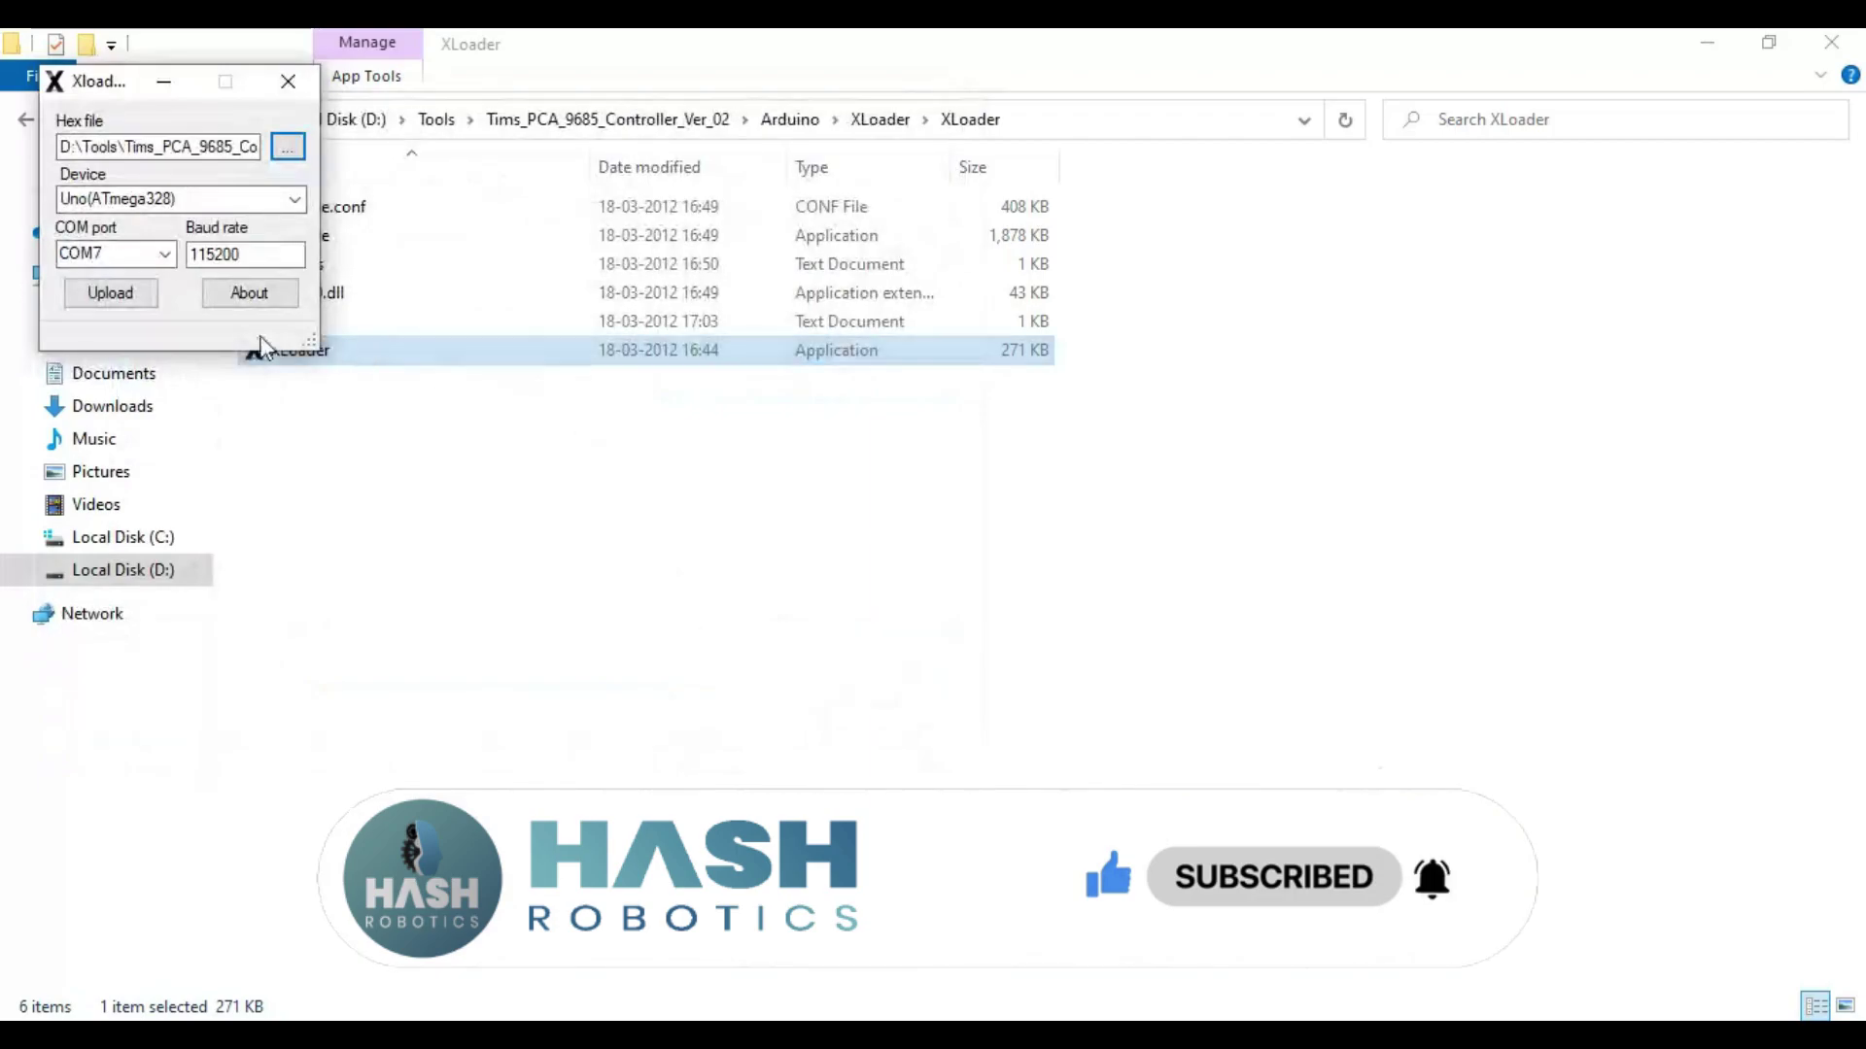
pyautogui.click(119, 305)
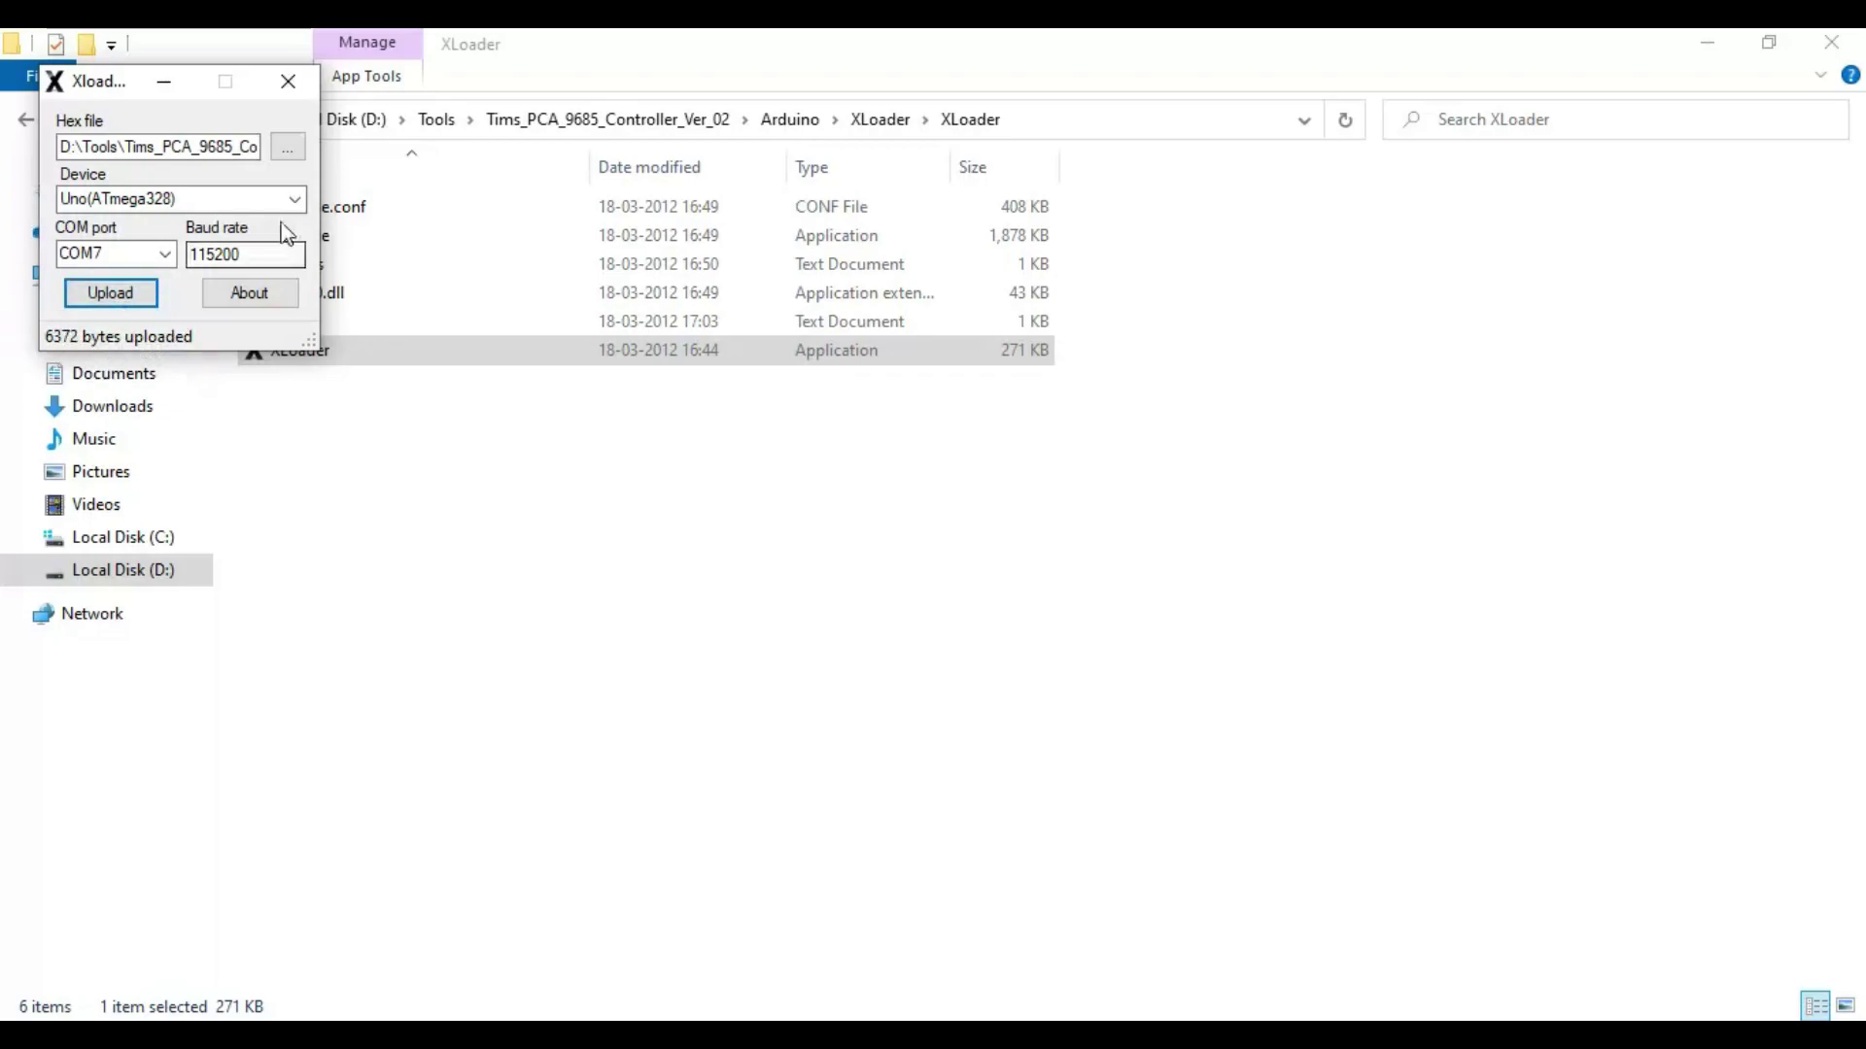
# Close XLoader, switch back to Tim's PCA 9685 Controller and connect it to the board on COM7.
pyautogui.click(288, 81)
pyautogui.click(586, 116)
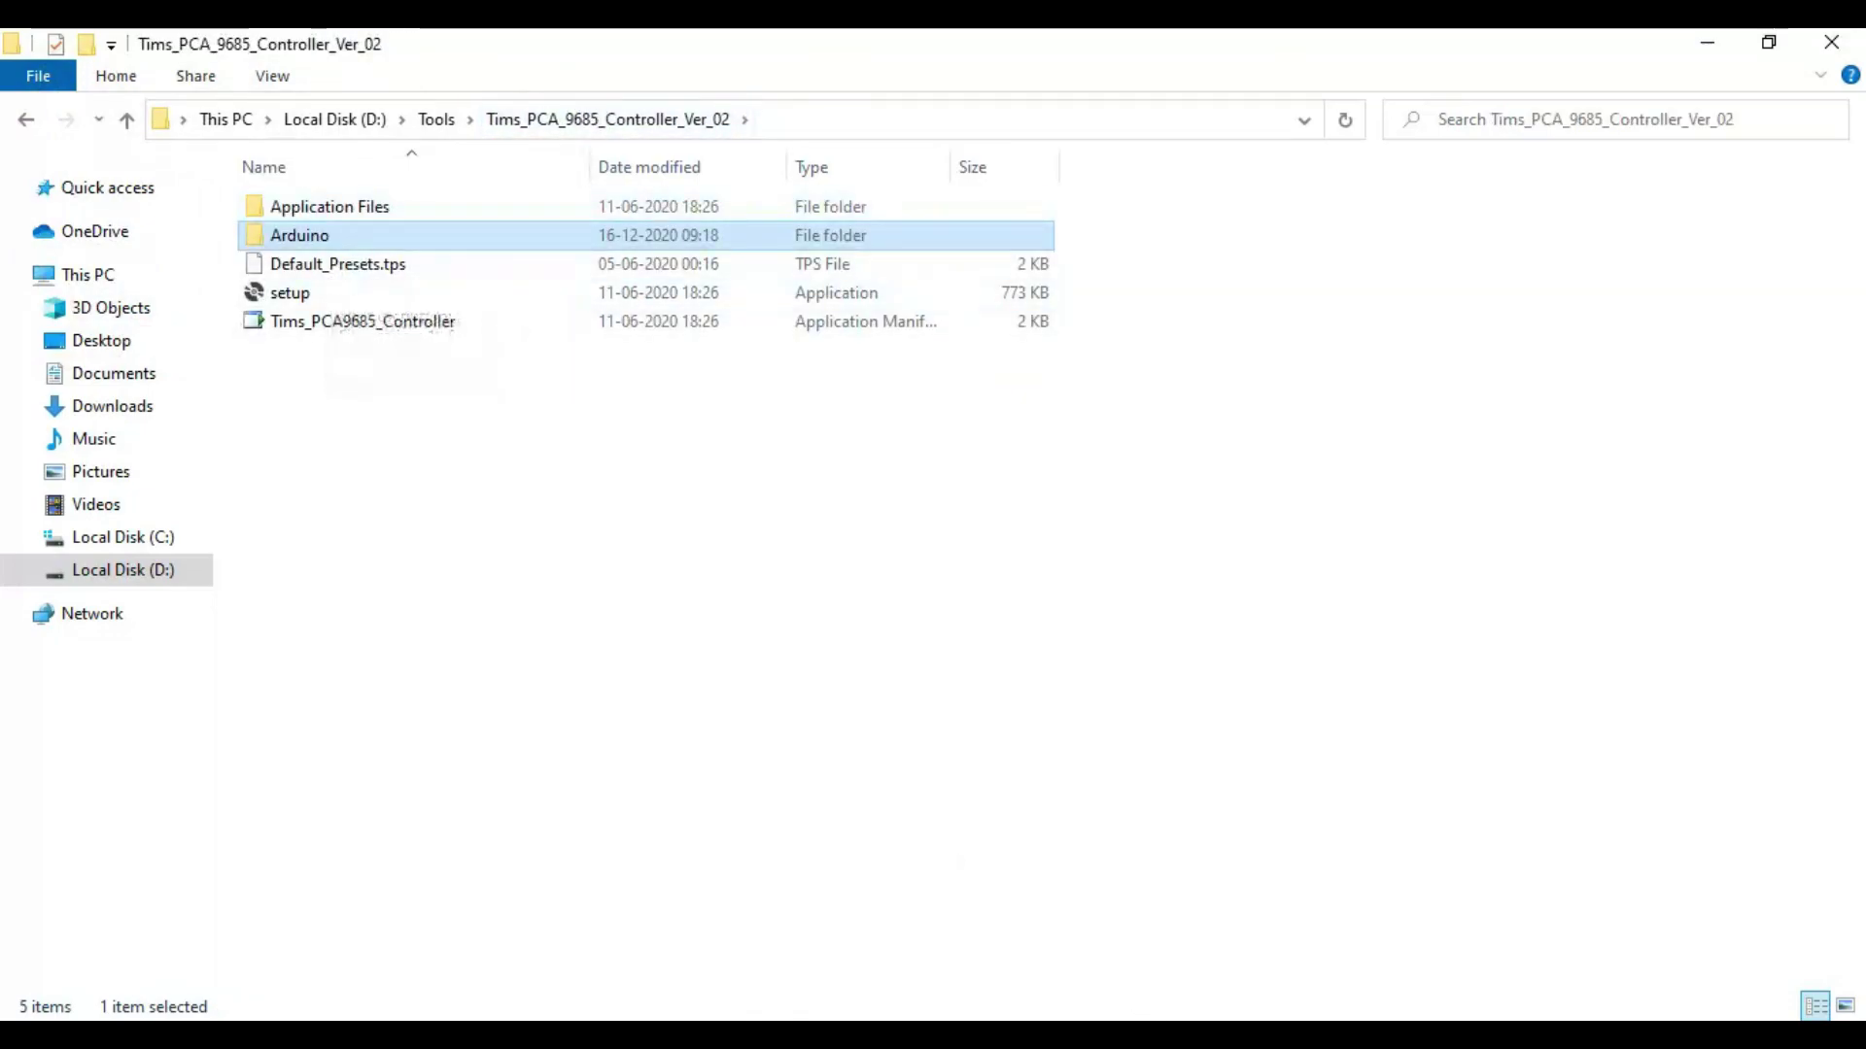
pyautogui.click(1120, 941)
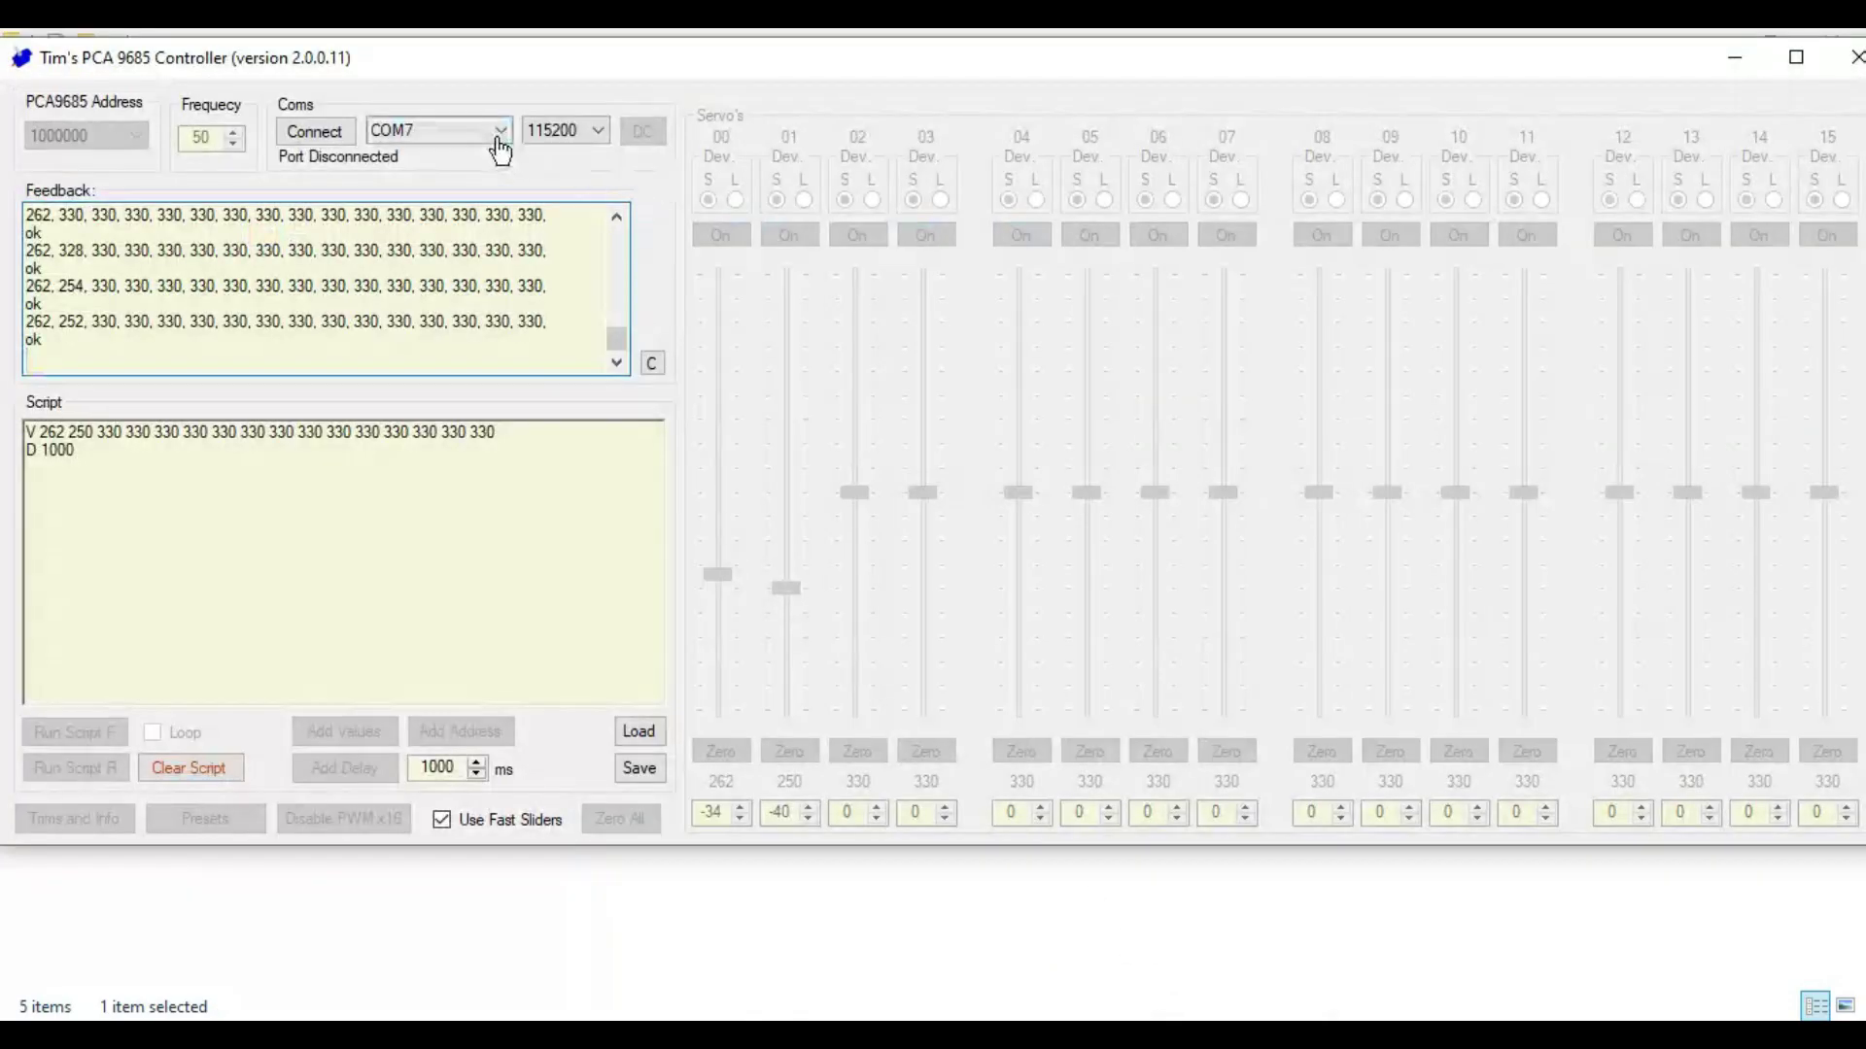
pyautogui.click(437, 130)
pyautogui.click(445, 157)
pyautogui.click(326, 139)
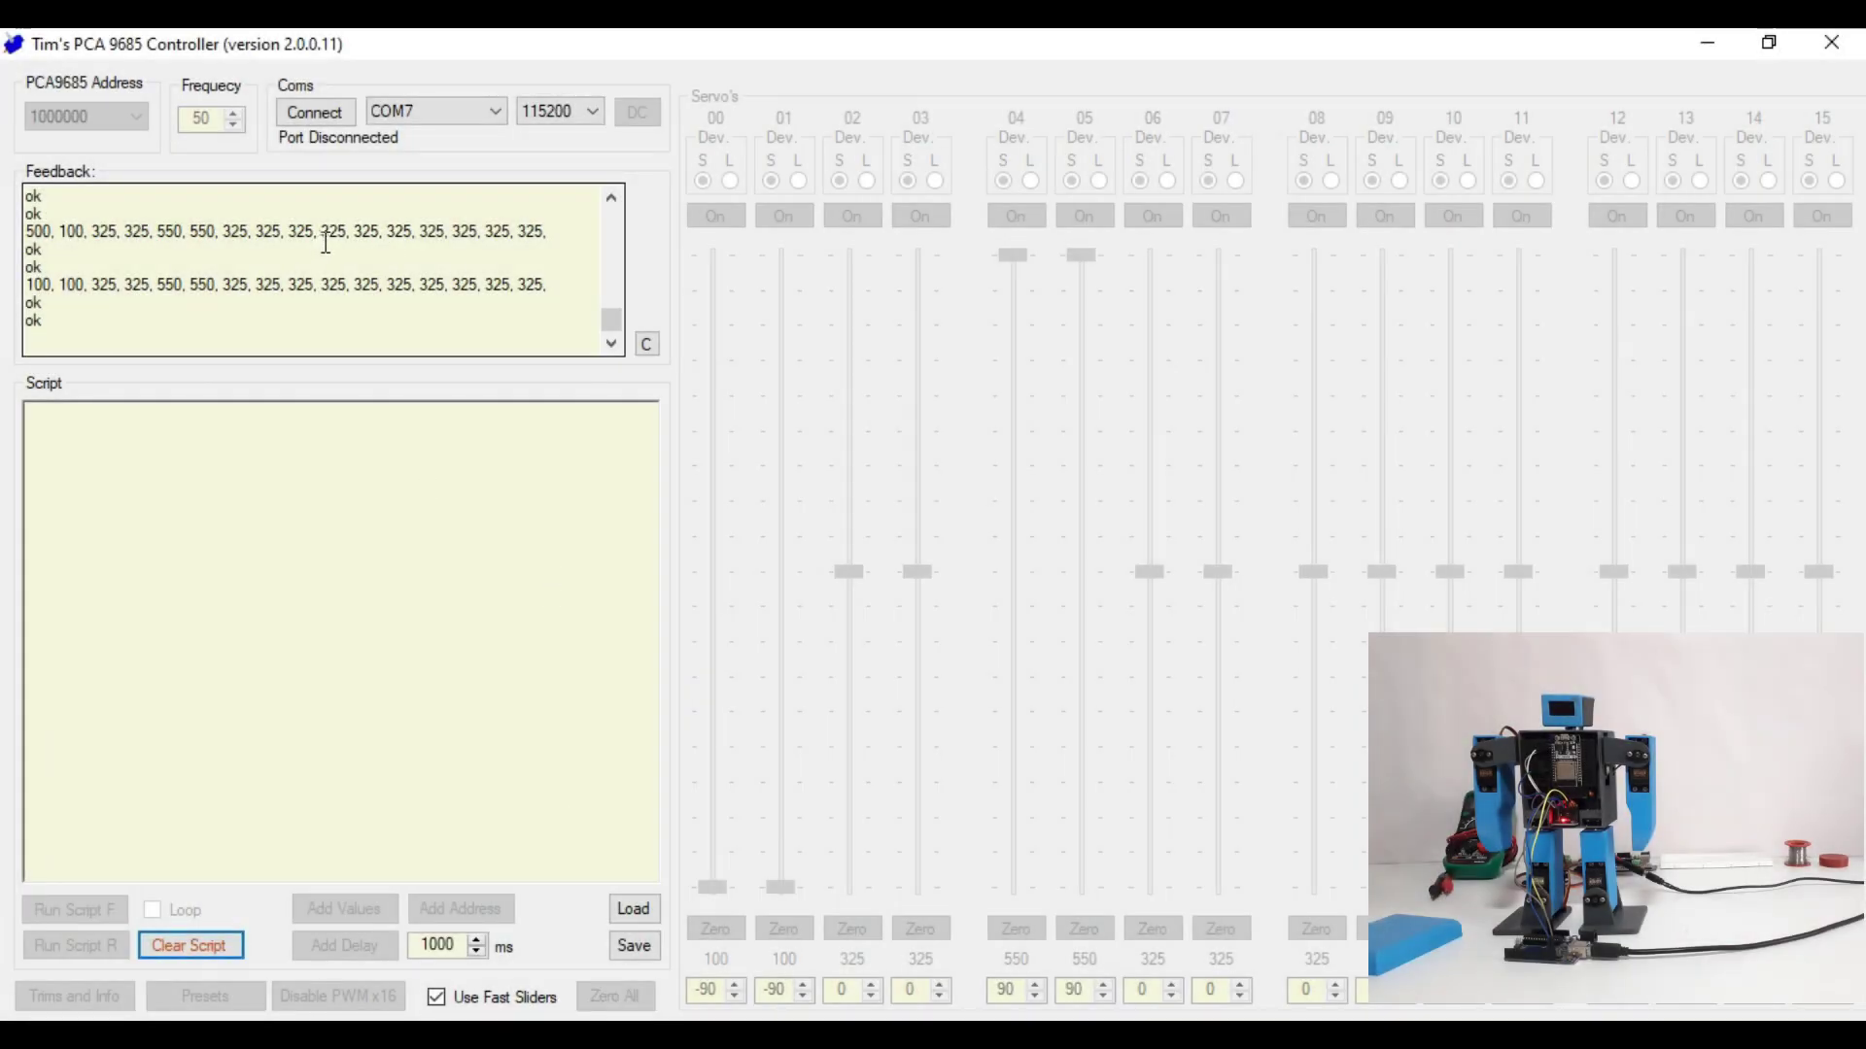
pyautogui.click(326, 108)
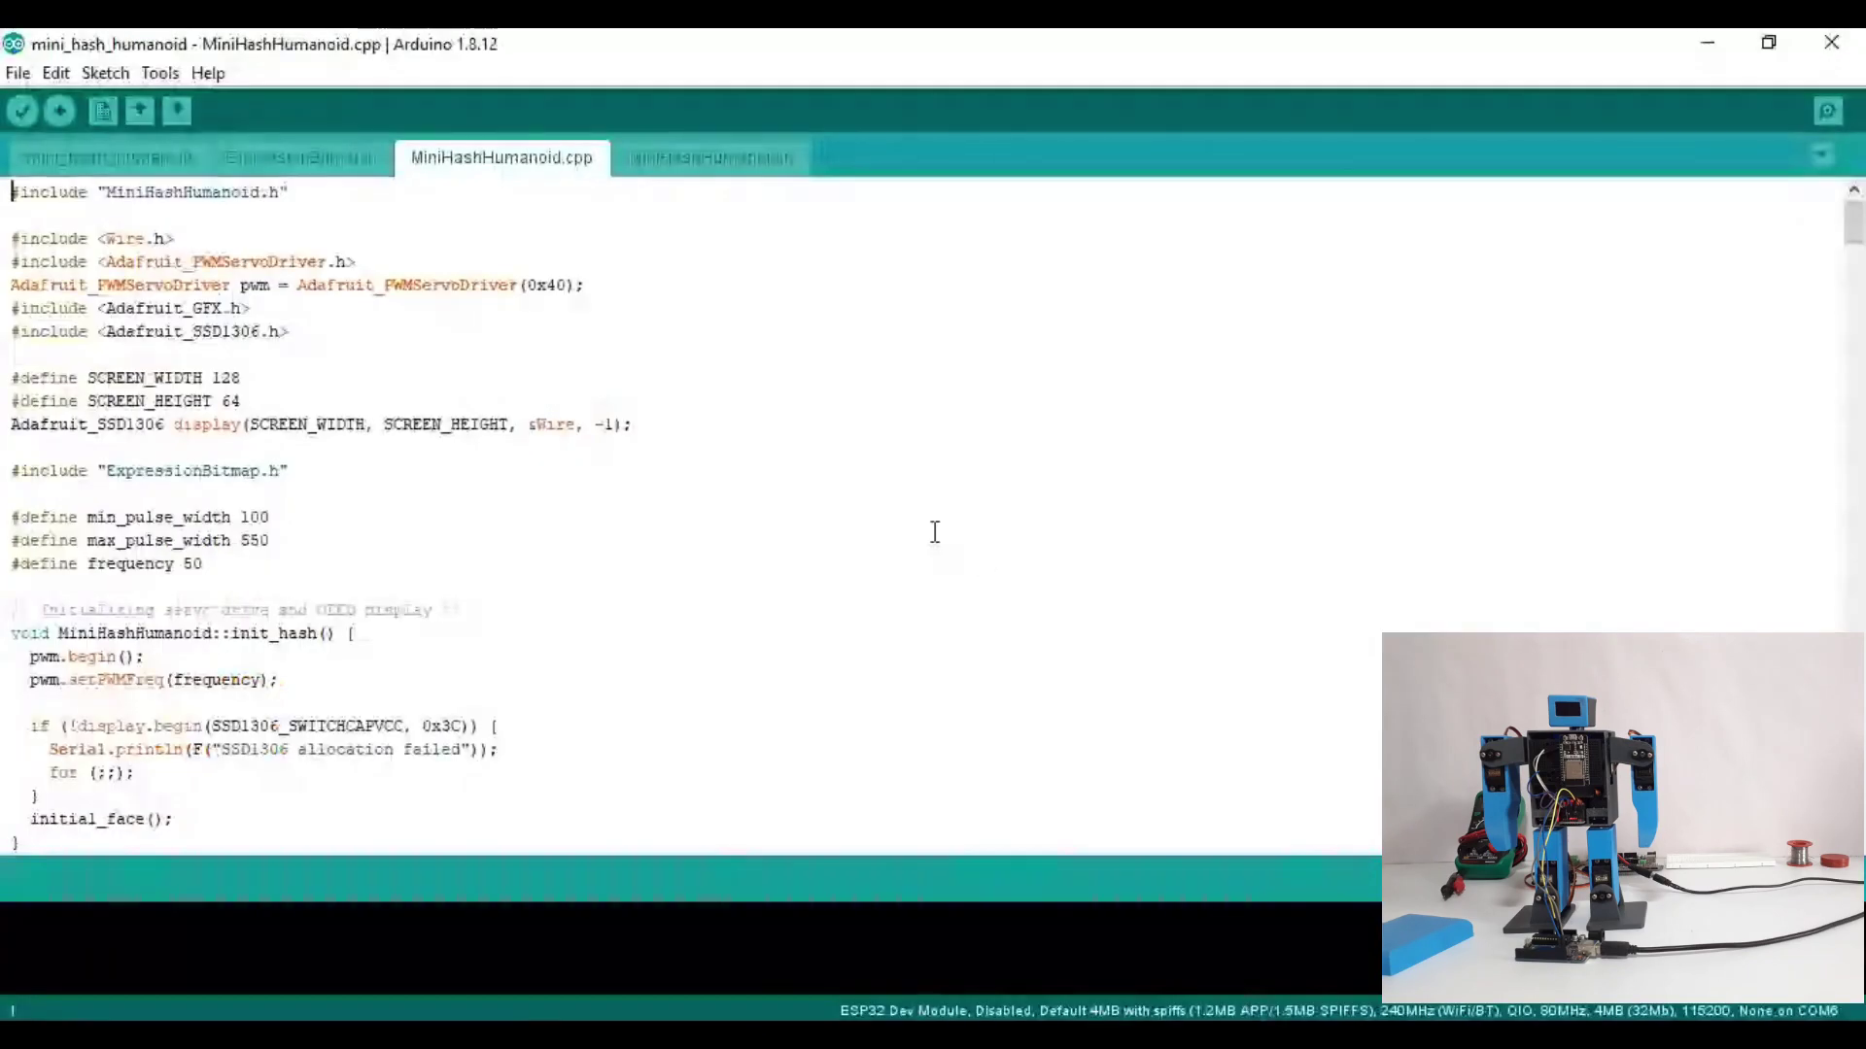
# Compare the min_pulse_width and max_pulse_width definitions in MiniHashHumanoid.cpp with the controller's servo trim settings, and close the settings.
pyautogui.moveTo(291, 541); pyautogui.dragTo(5, 512)
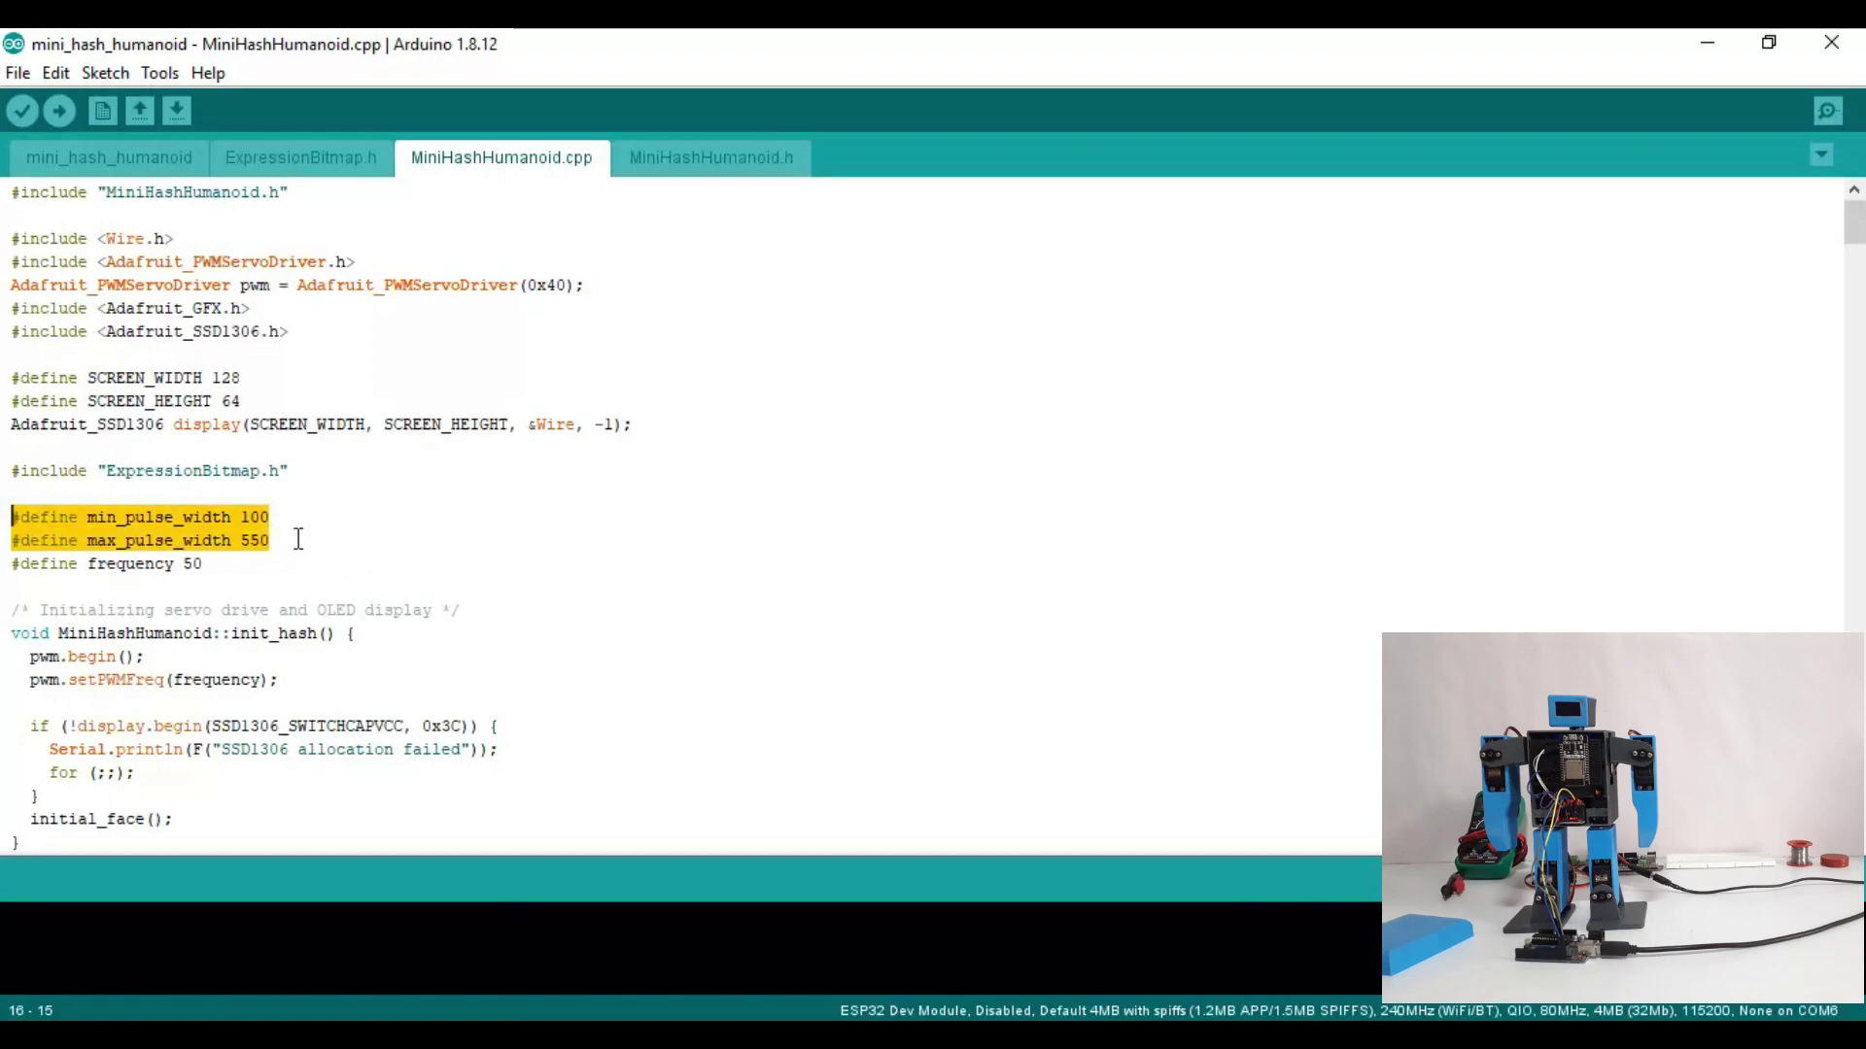
pyautogui.moveTo(298, 539)
pyautogui.mouseDown()
pyautogui.moveTo(146, 565)
pyautogui.moveTo(10, 515)
pyautogui.moveTo(298, 539)
pyautogui.mouseUp()
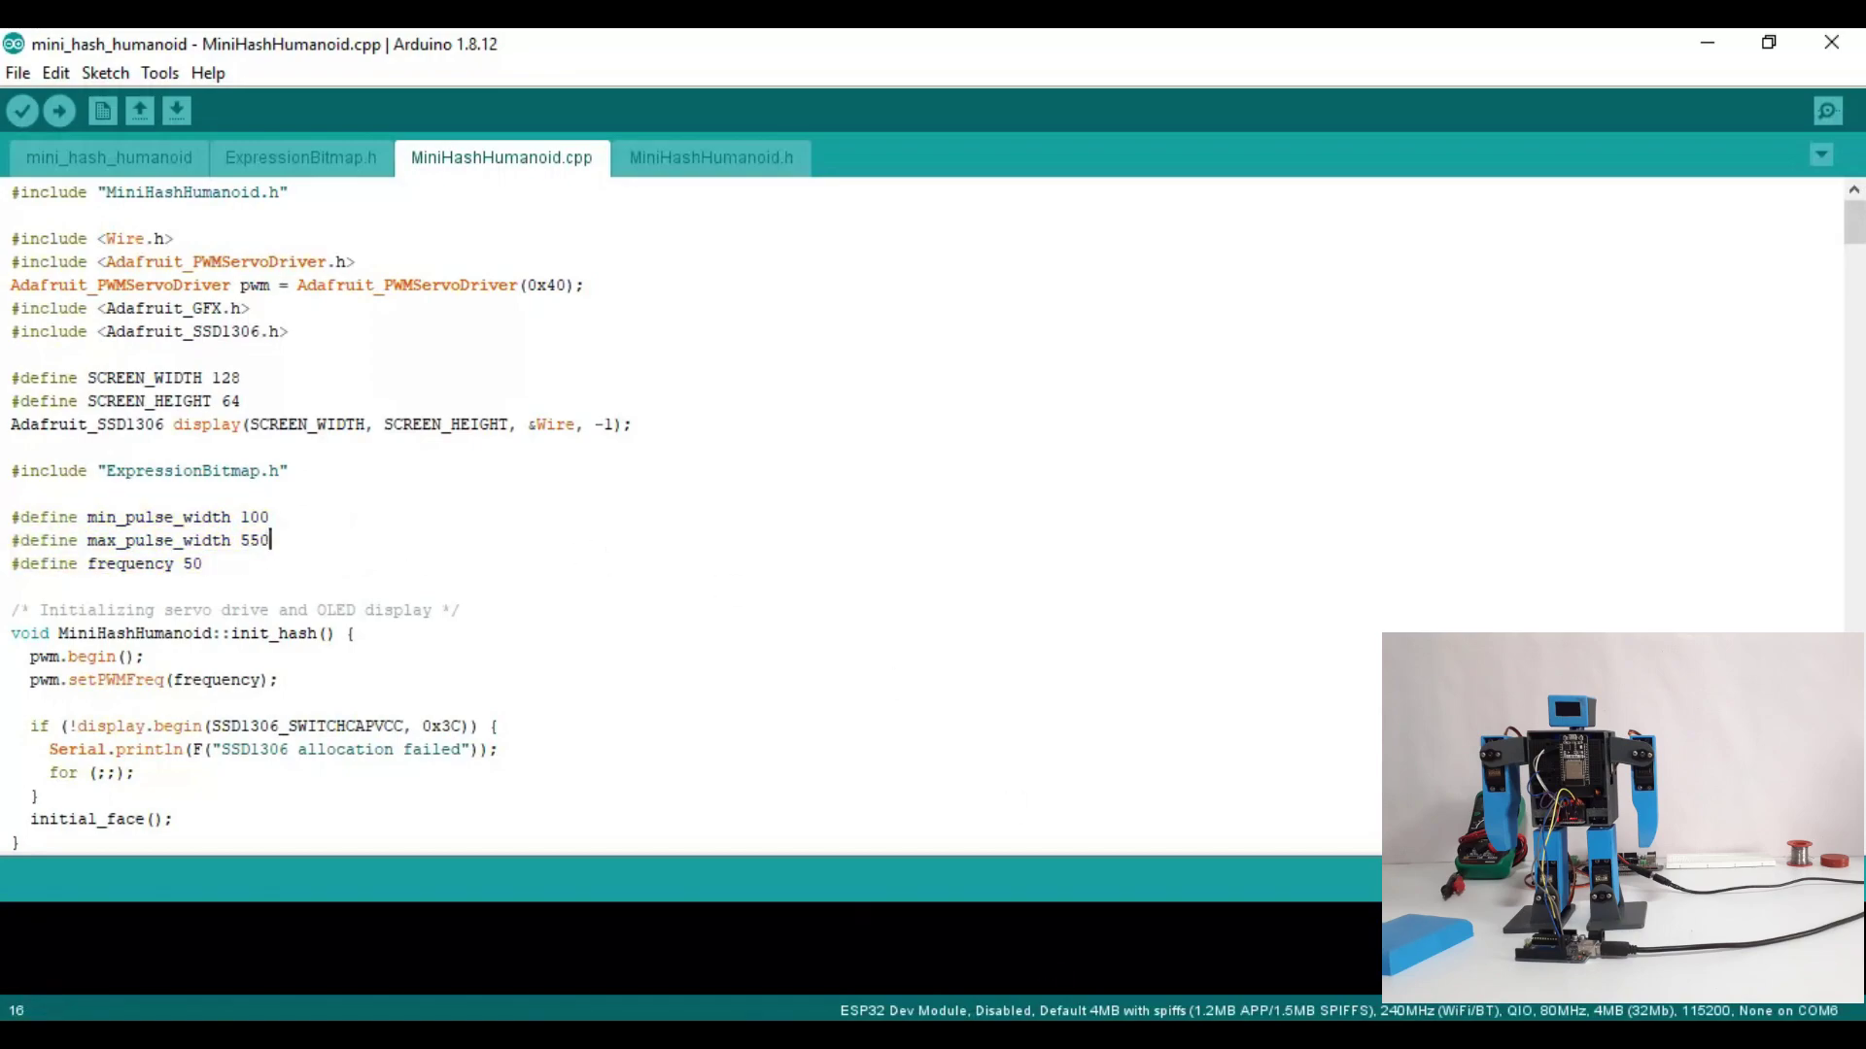
pyautogui.moveTo(1170, 1030)
pyautogui.click(1222, 933)
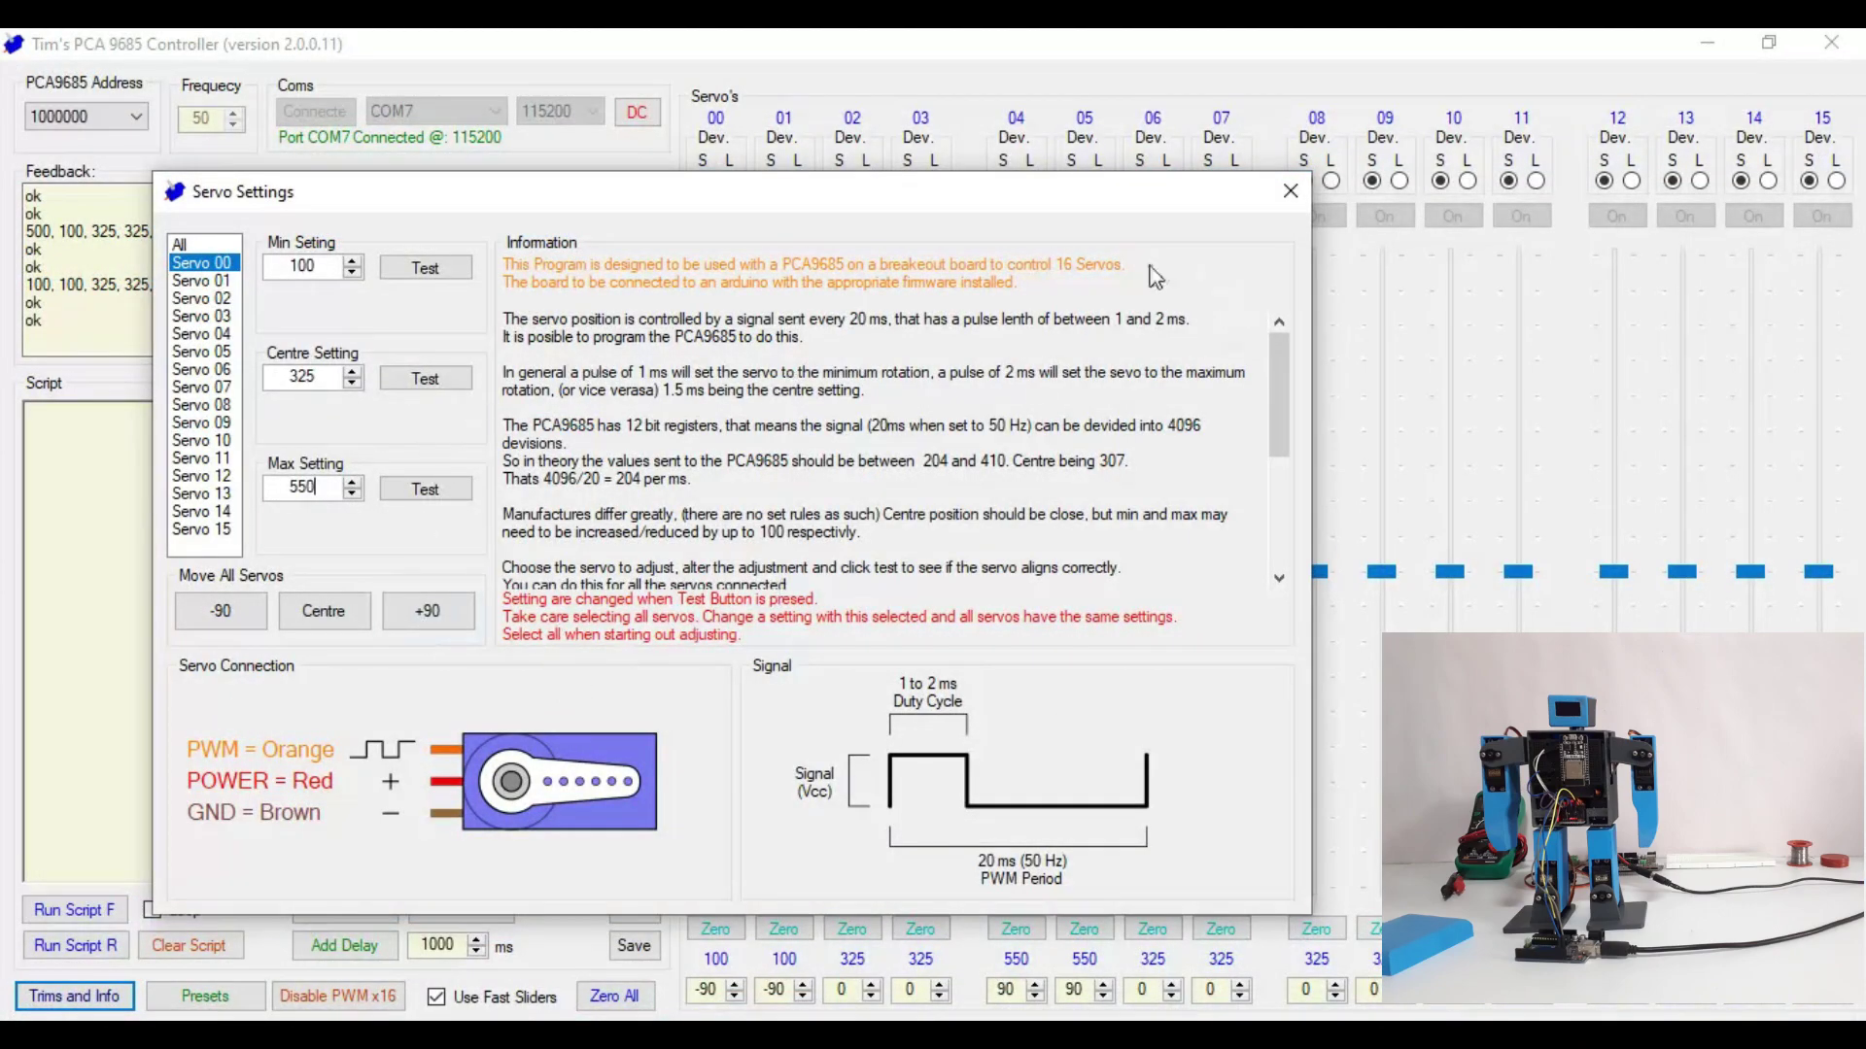
pyautogui.click(1290, 191)
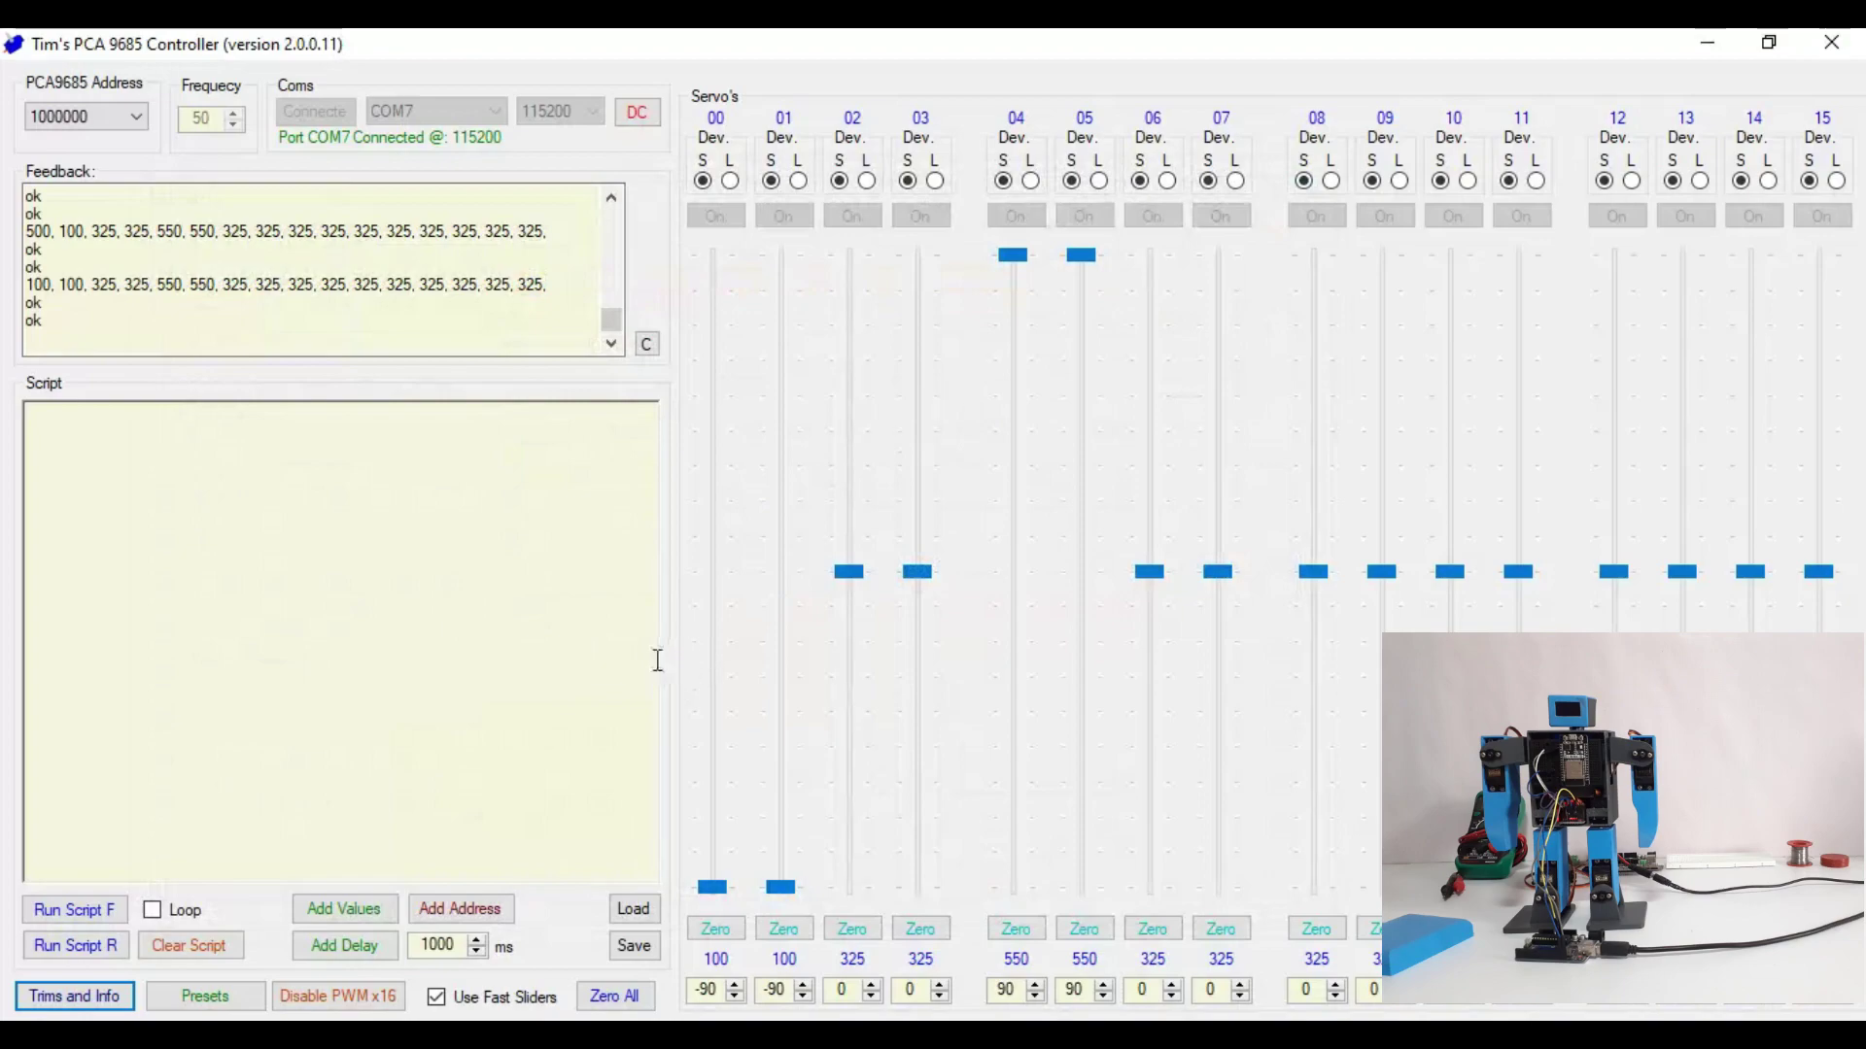
# Zero all servos and move servos 00 and 01 to -90.
pyautogui.click(617, 1005)
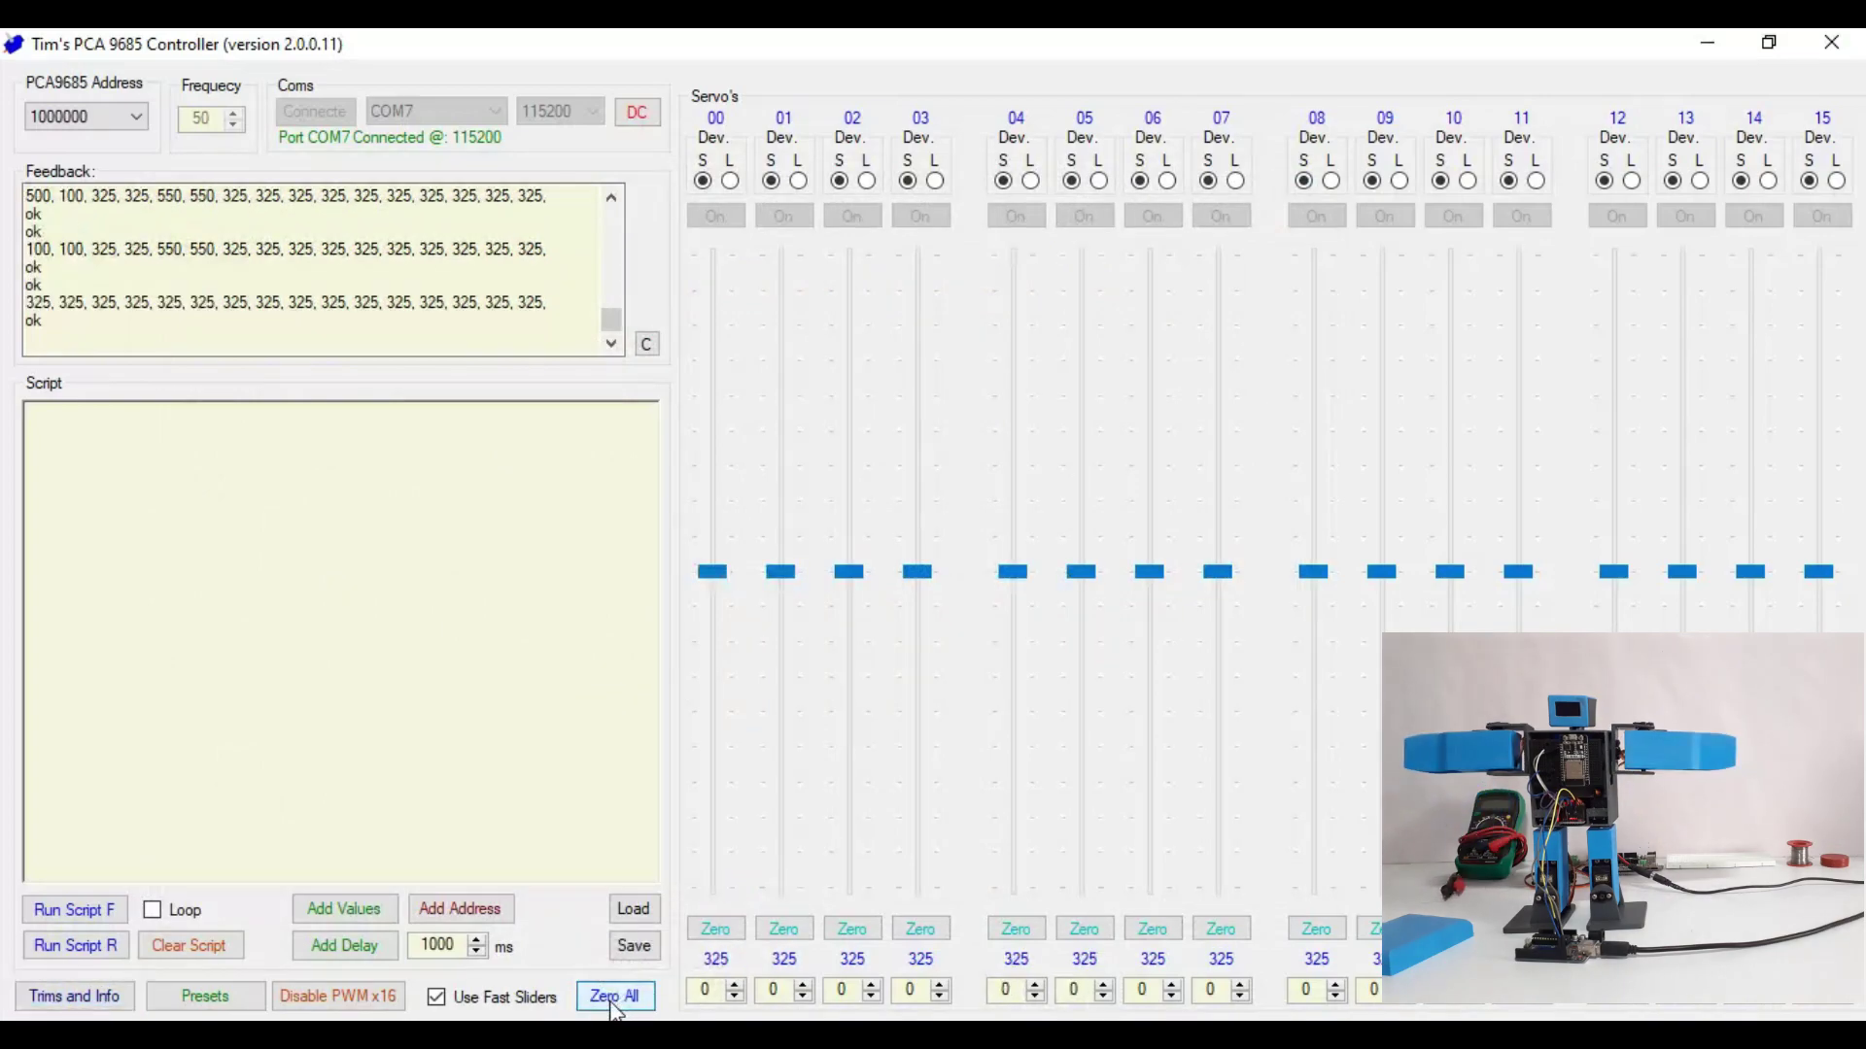
pyautogui.moveTo(719, 576); pyautogui.dragTo(726, 906)
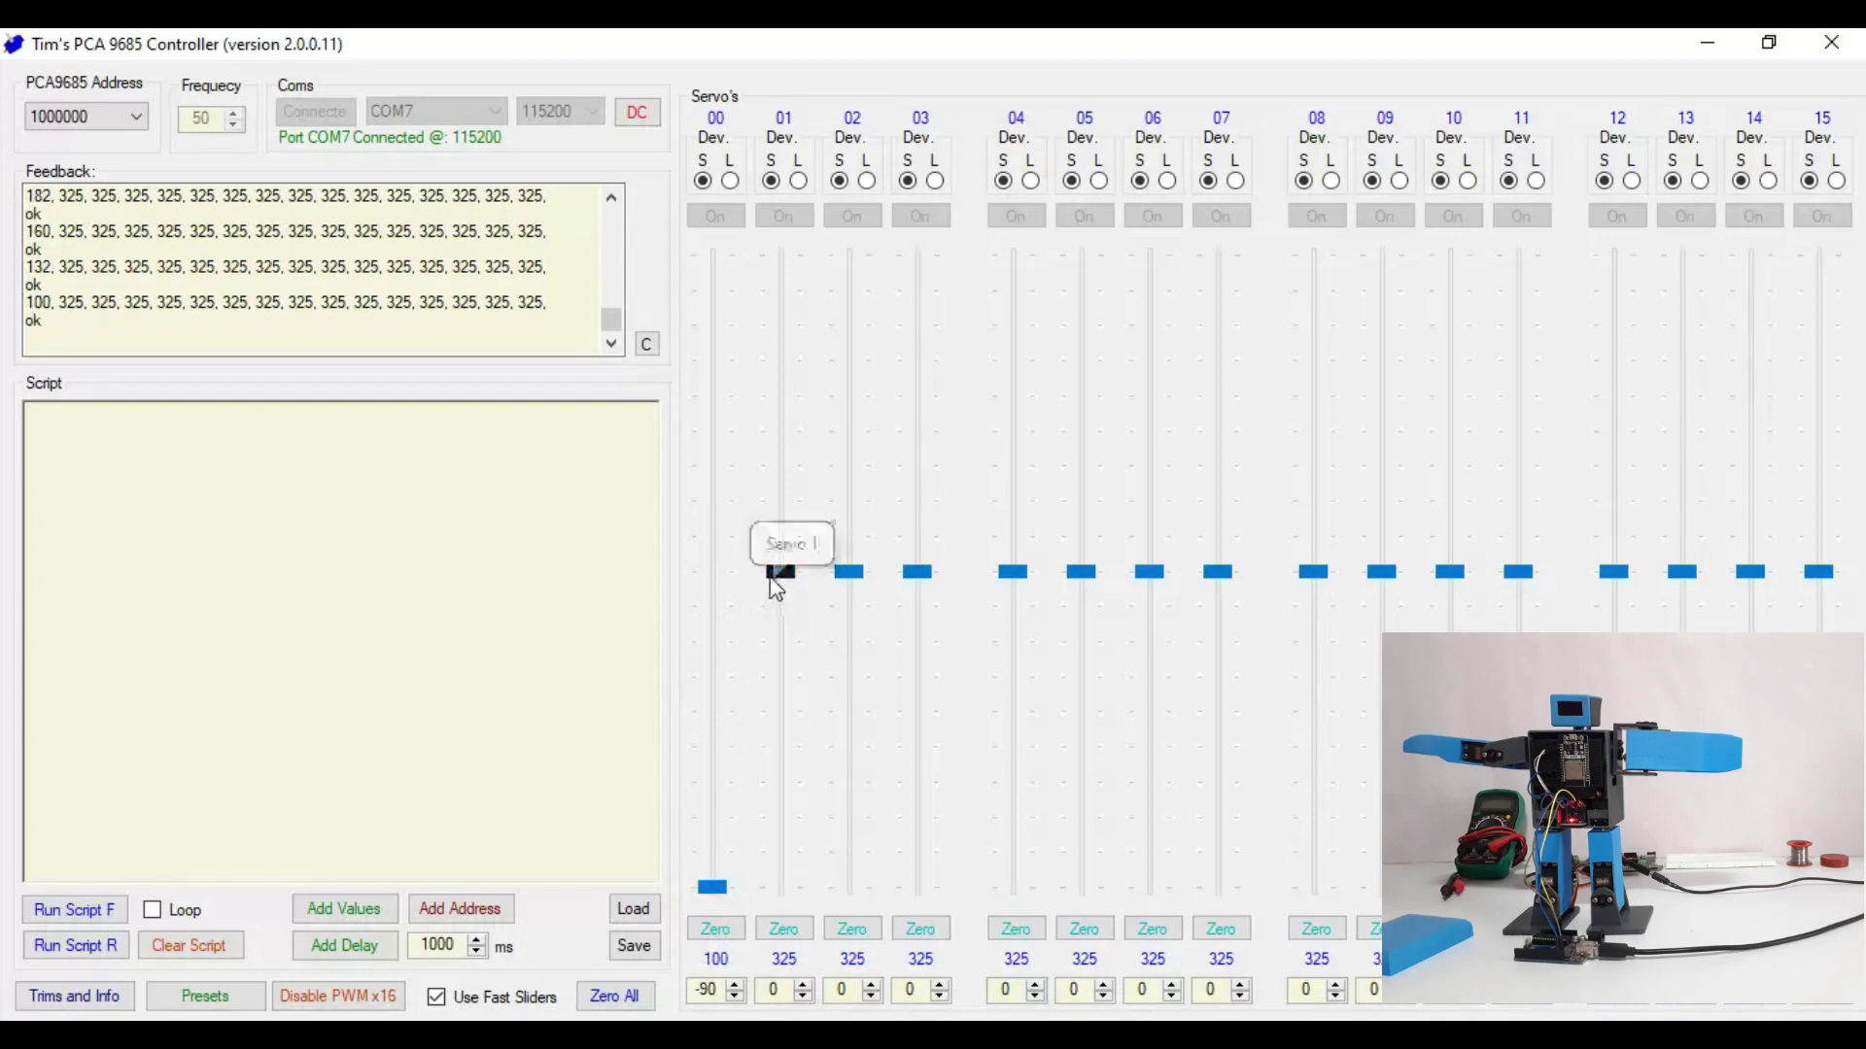
pyautogui.moveTo(785, 584); pyautogui.dragTo(780, 899)
# Move servos 04 and 05 to 90, and script this pose followed by a 1000 ms delay.
pyautogui.moveTo(1006, 556); pyautogui.dragTo(1042, 228)
pyautogui.click(1086, 587)
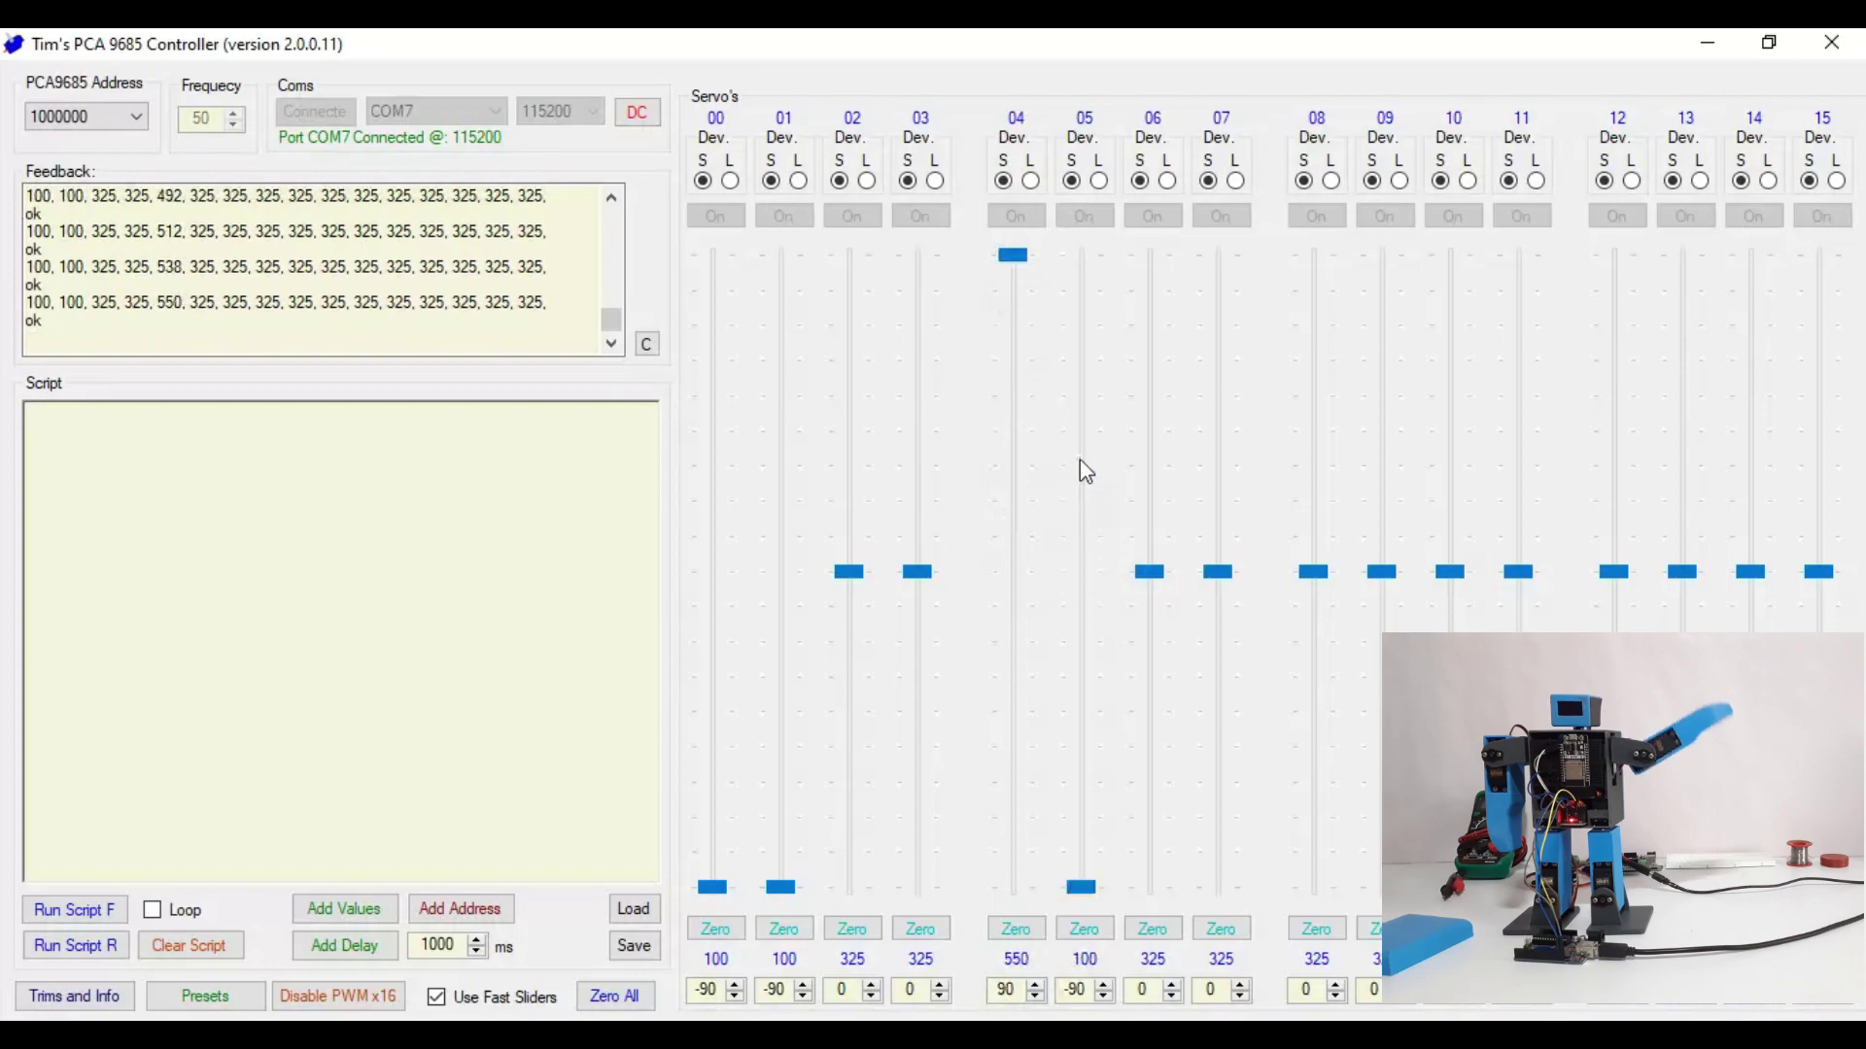
pyautogui.click(1080, 502)
pyautogui.moveTo(1079, 570); pyautogui.dragTo(1092, 260)
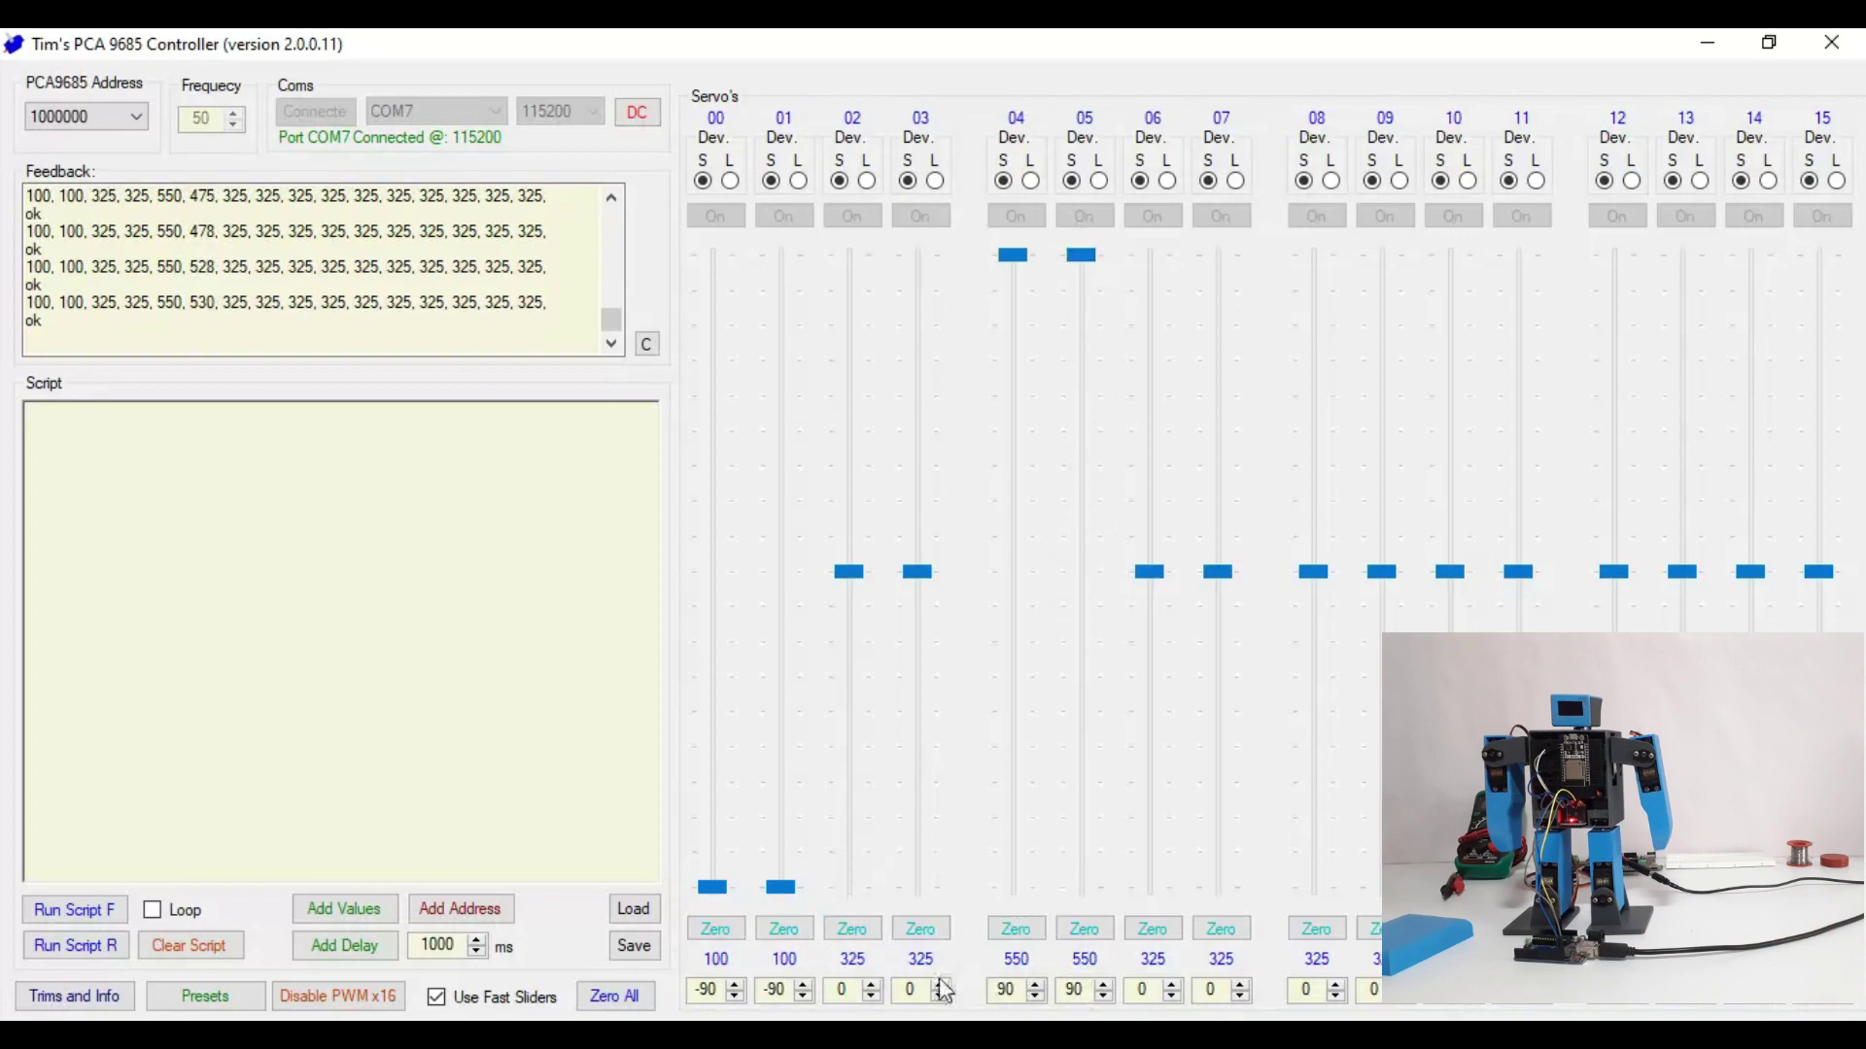
pyautogui.click(1104, 997)
pyautogui.click(1105, 985)
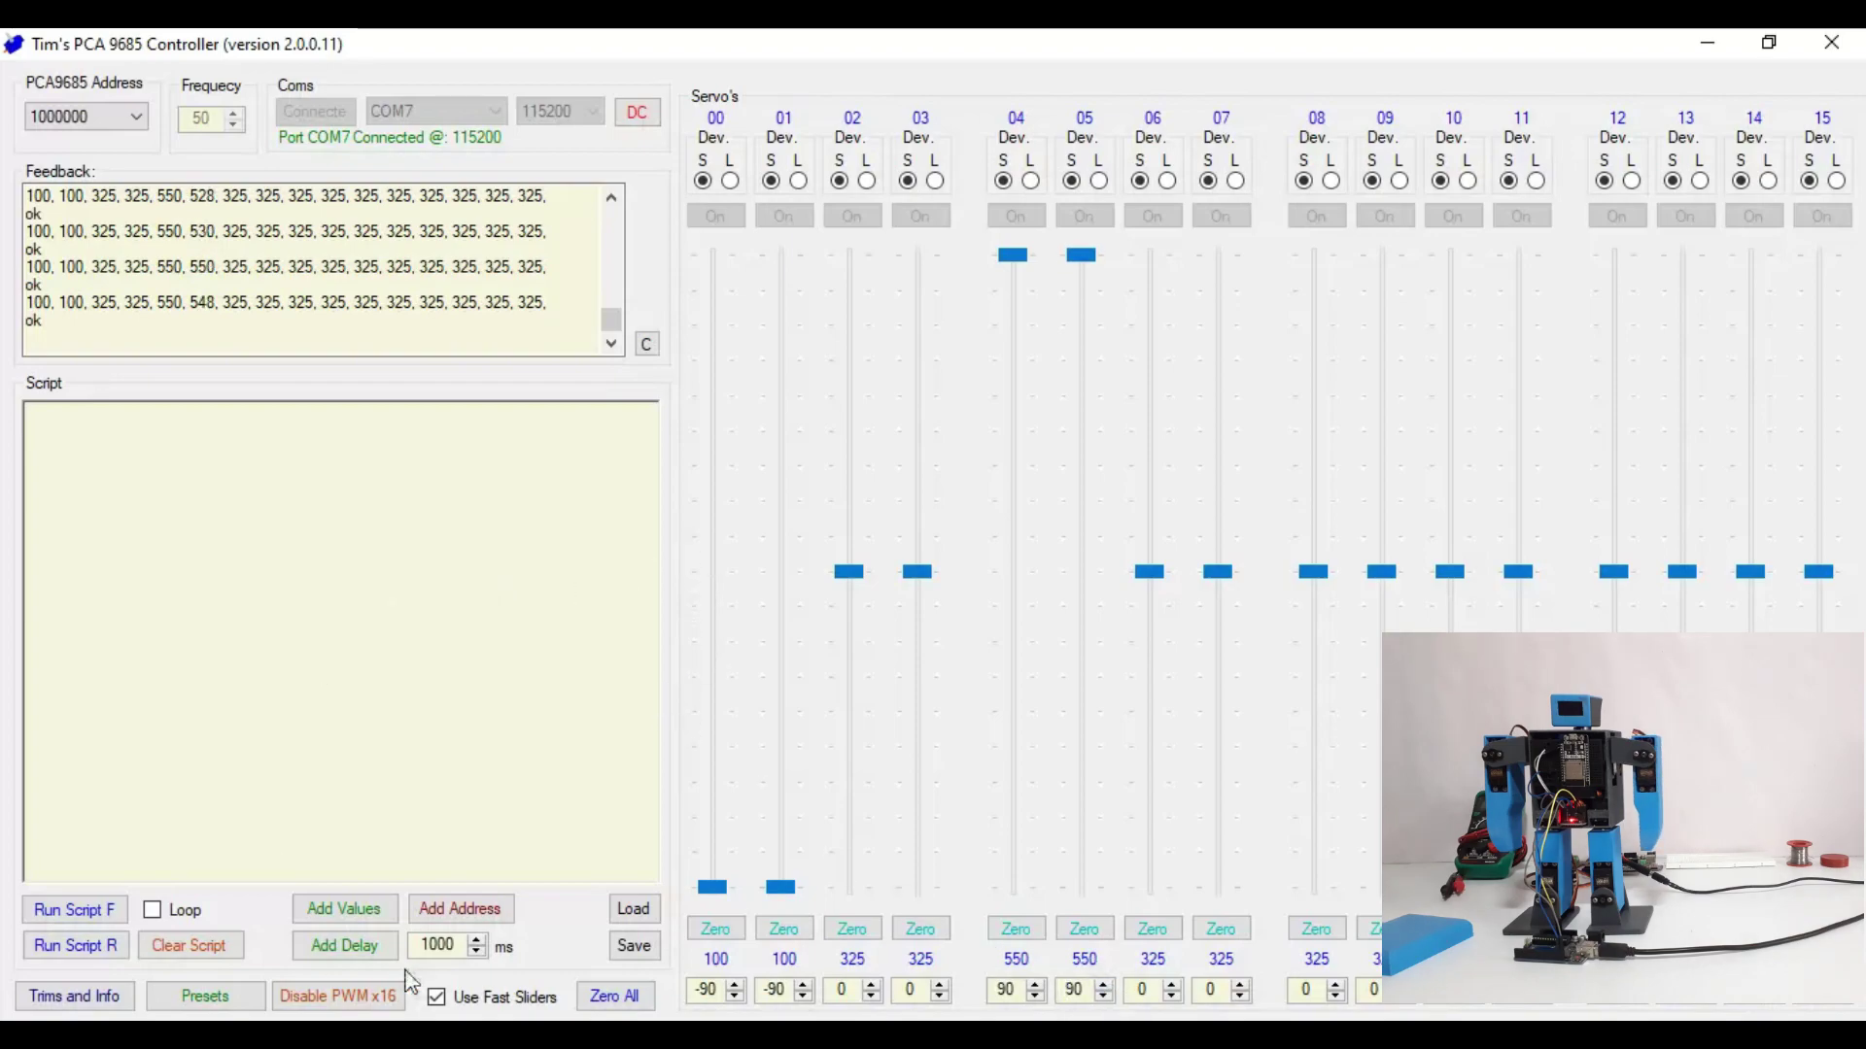
pyautogui.click(345, 918)
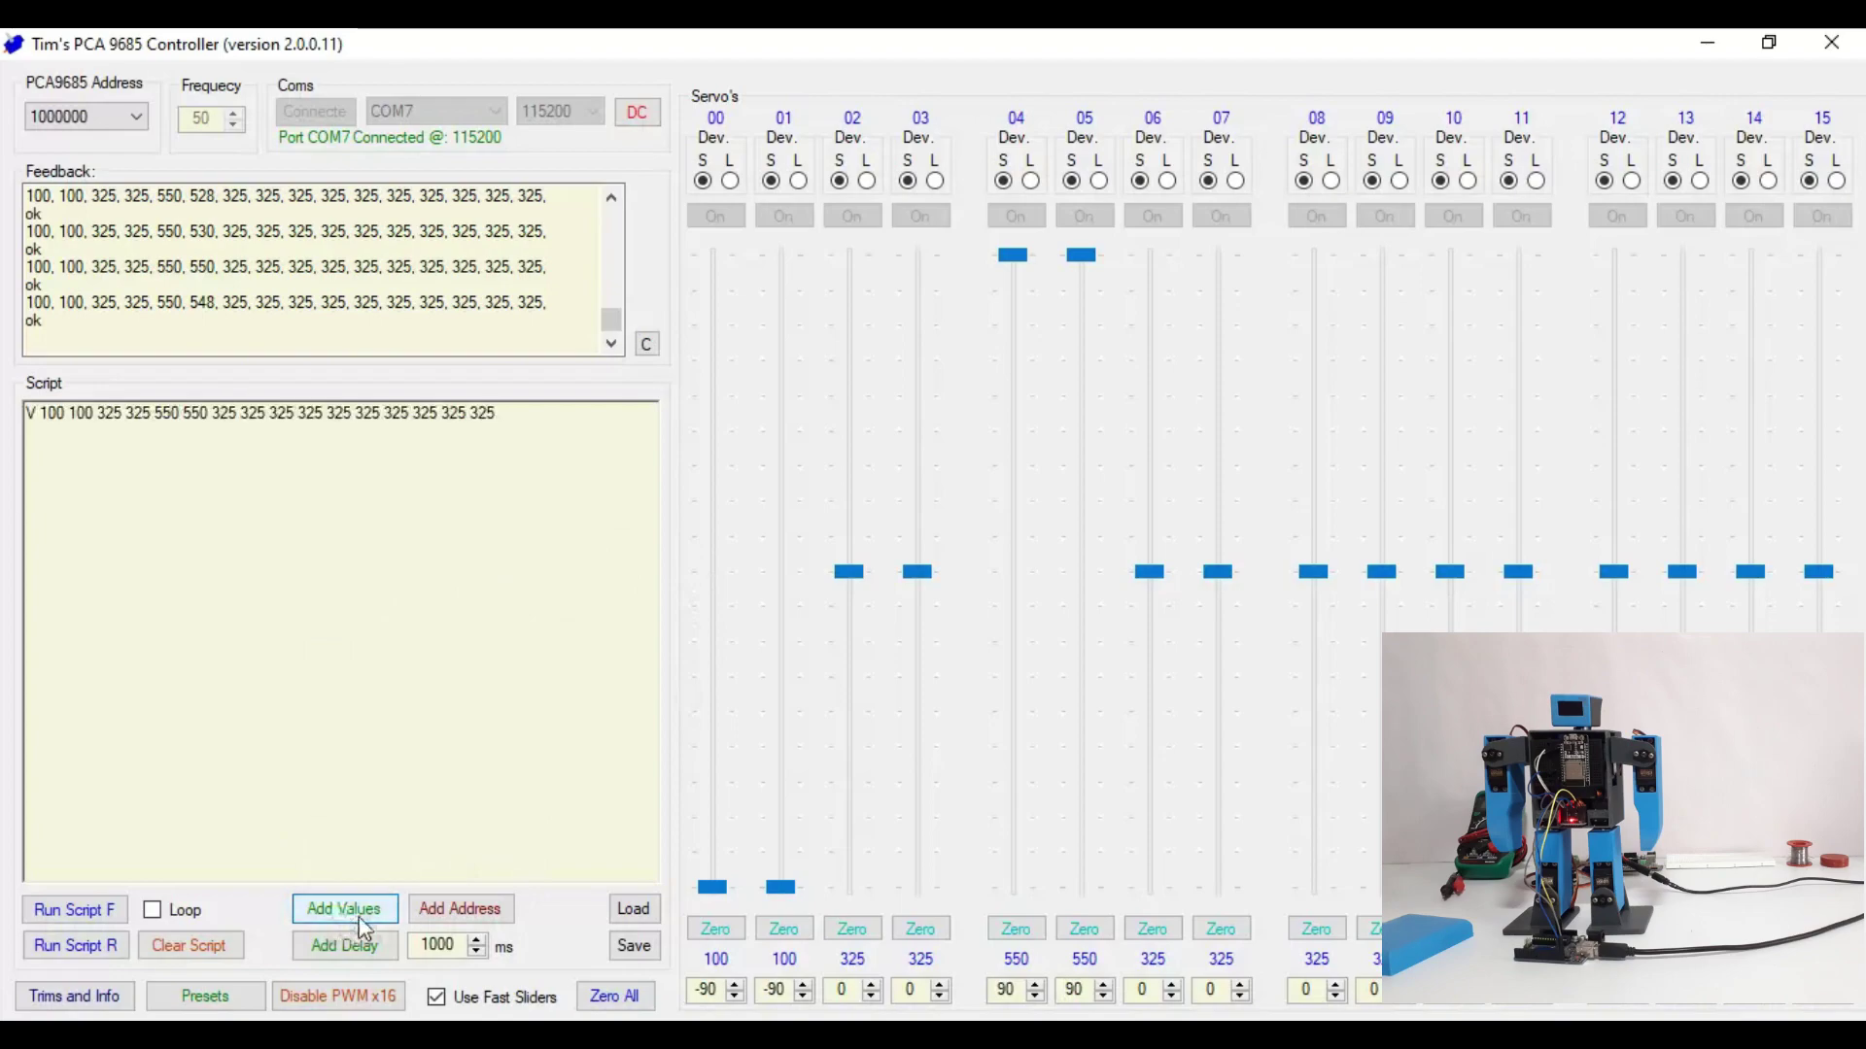
pyautogui.click(351, 949)
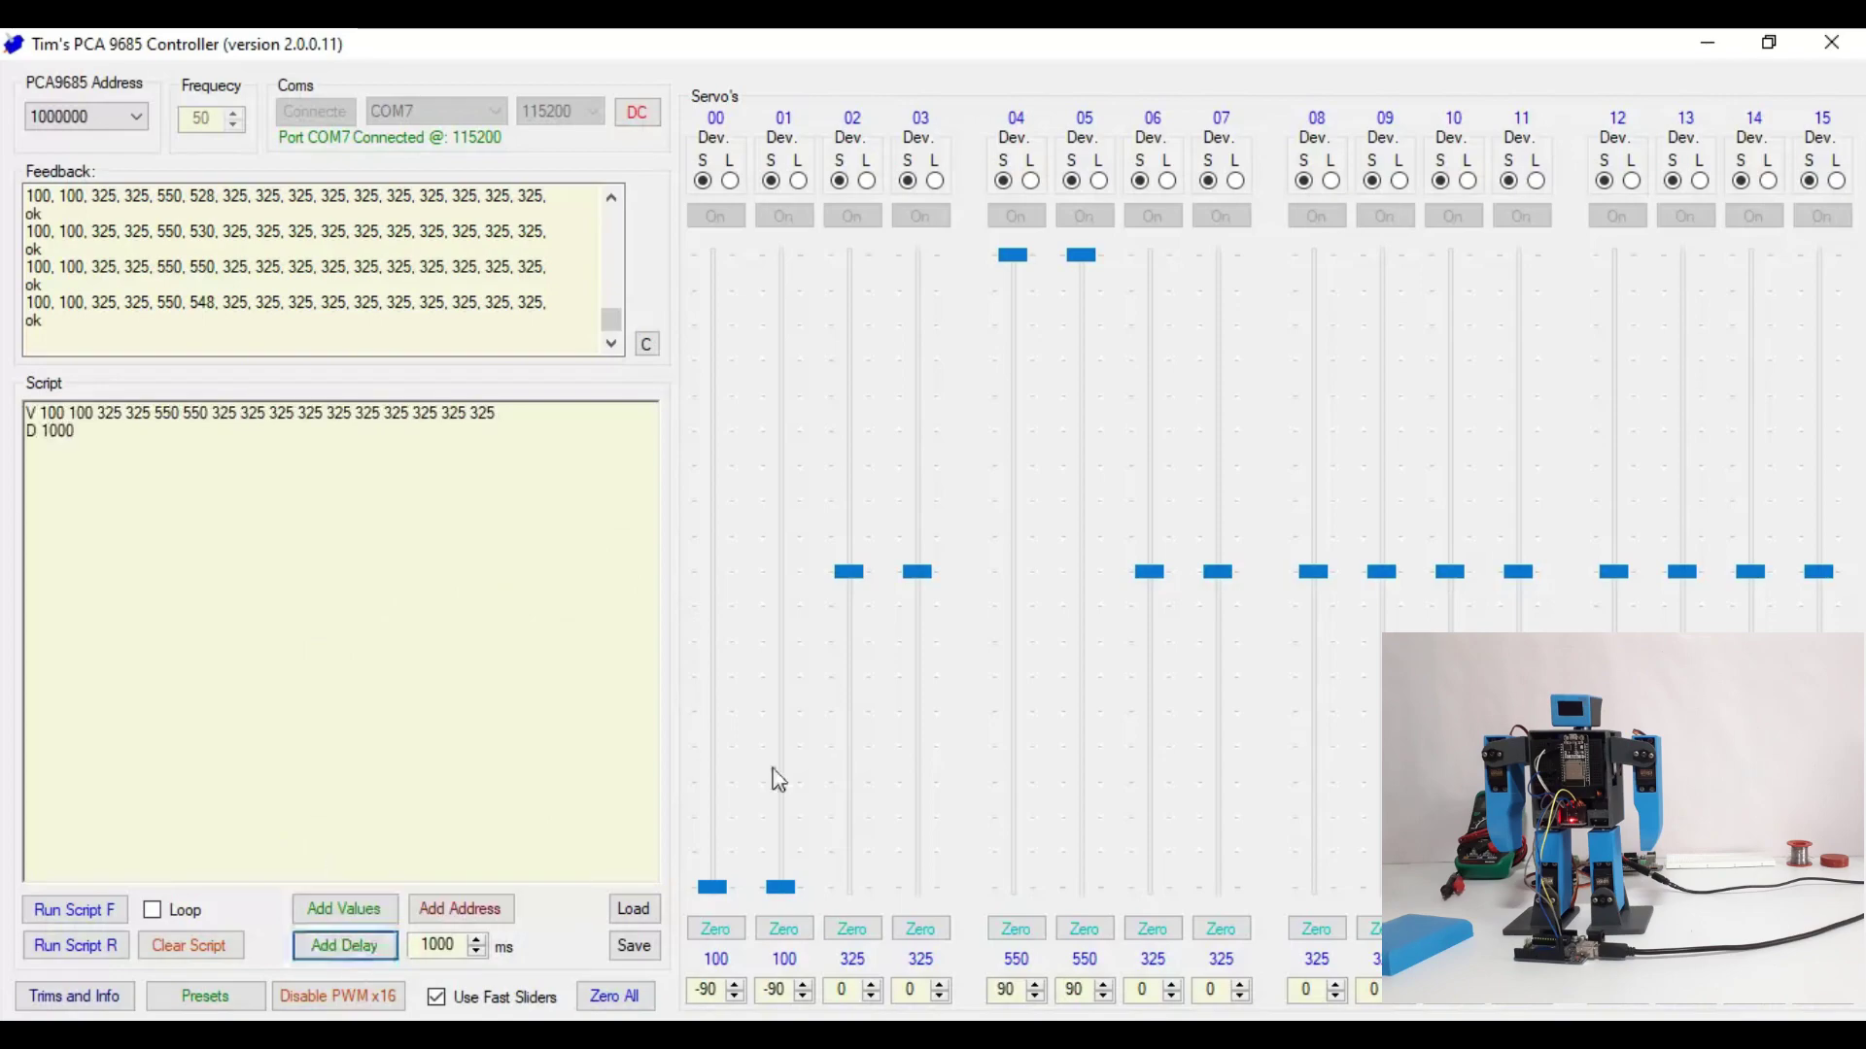
# Test the movement of servos 02, 03 and 06, returning servos 02 and 03 to zero.
pyautogui.moveTo(846, 589); pyautogui.dragTo(928, 590)
pyautogui.click(852, 929)
pyautogui.click(920, 929)
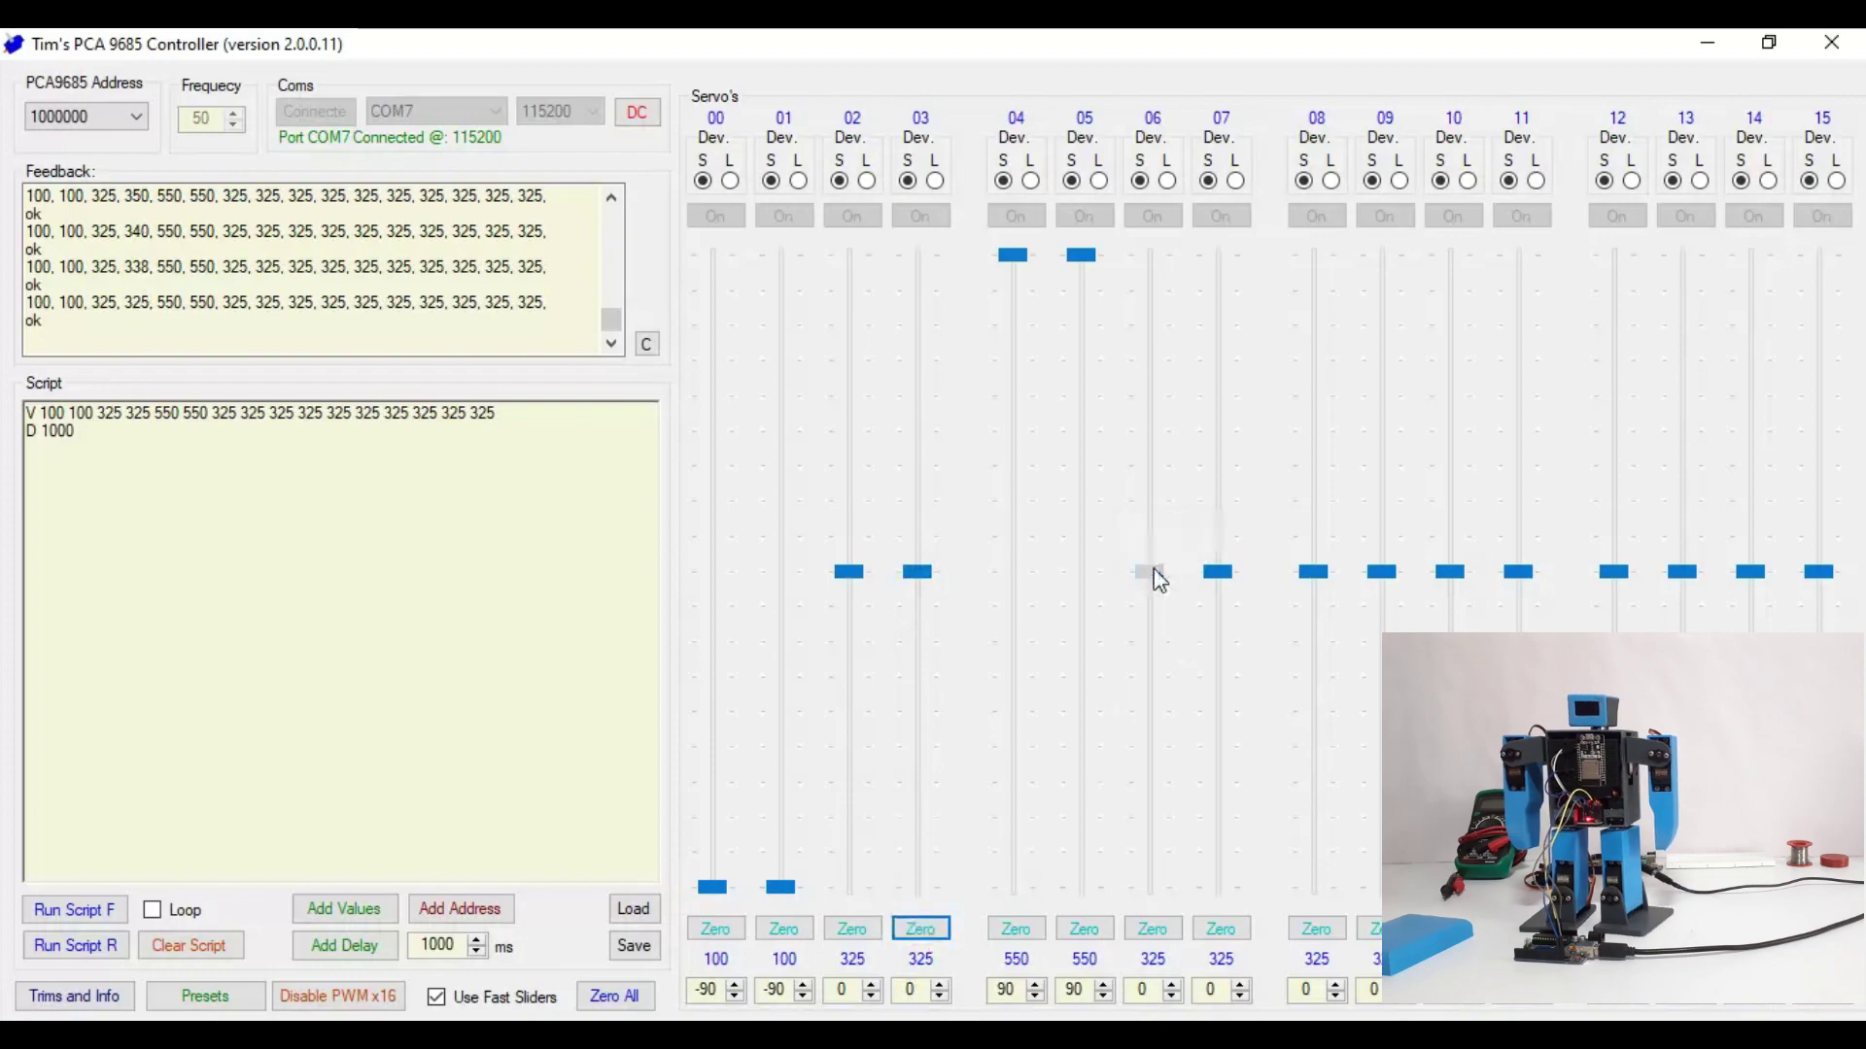
pyautogui.moveTo(1152, 571)
pyautogui.mouseDown()
pyautogui.moveTo(1164, 431)
pyautogui.moveTo(1176, 671)
pyautogui.moveTo(1171, 568)
pyautogui.mouseUp()
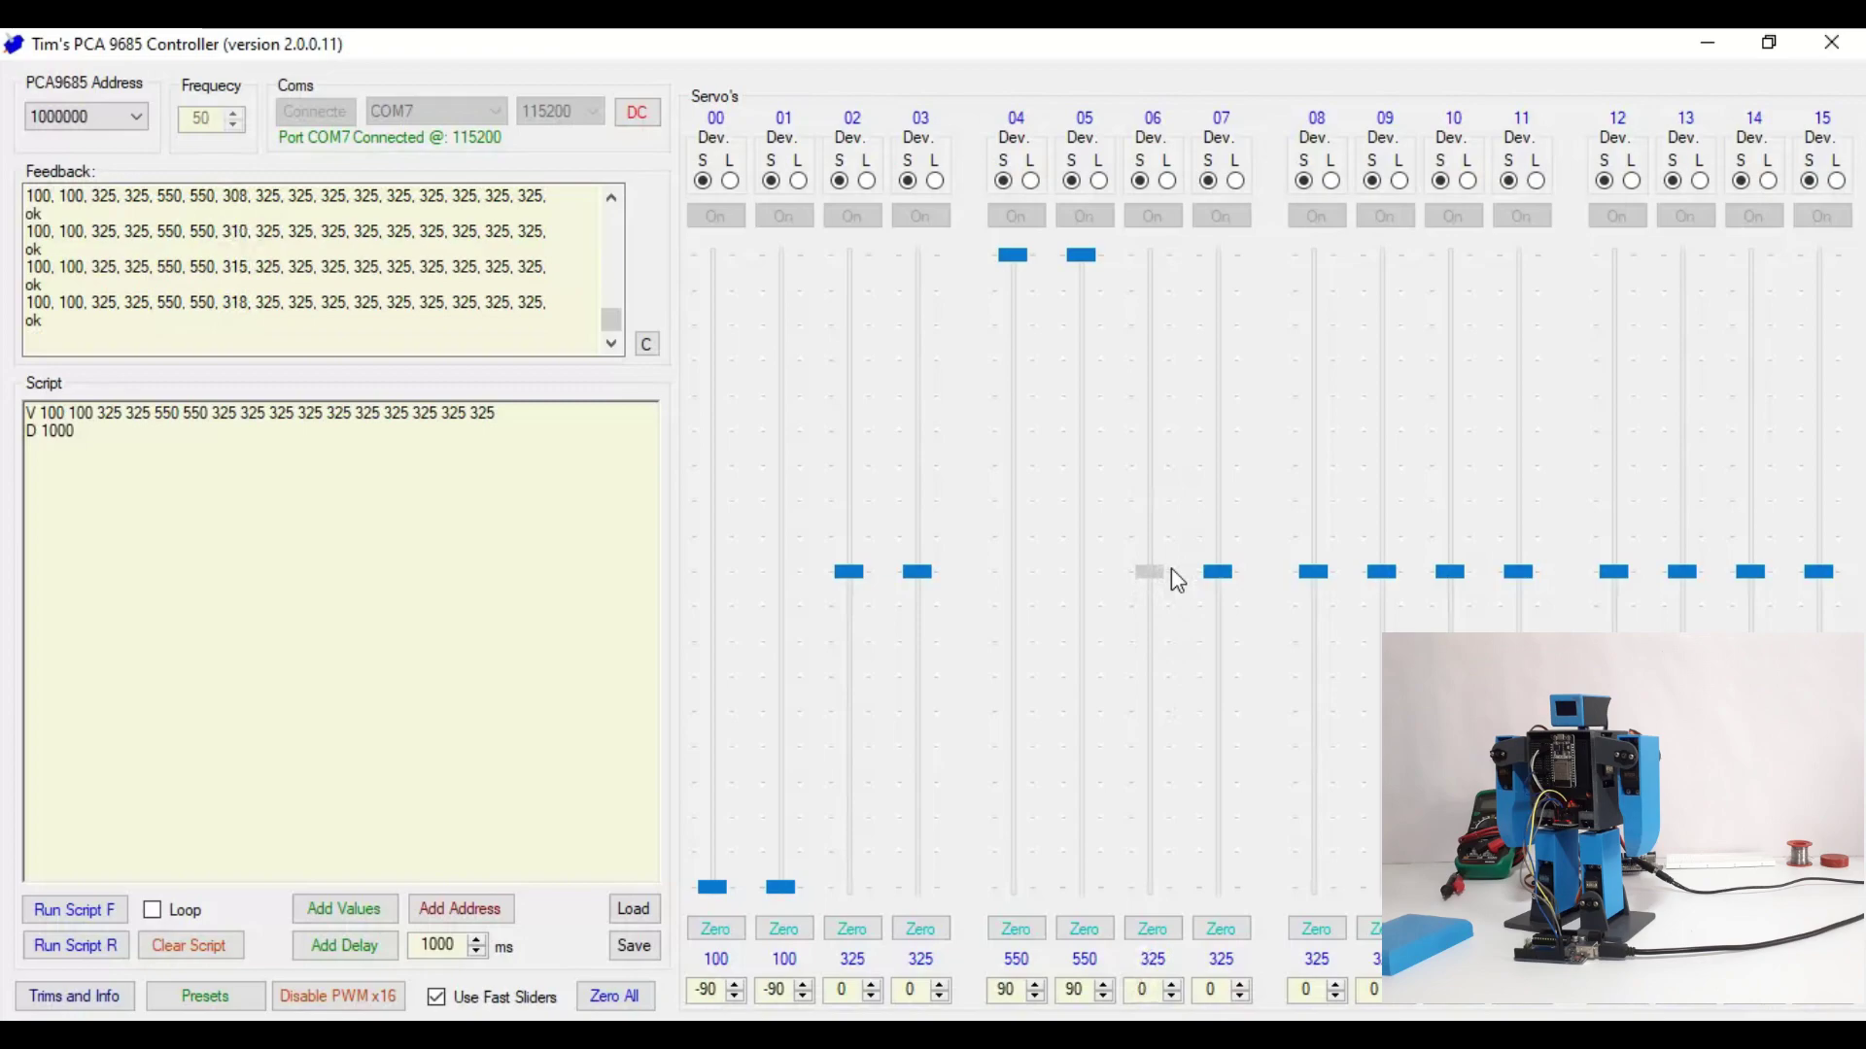